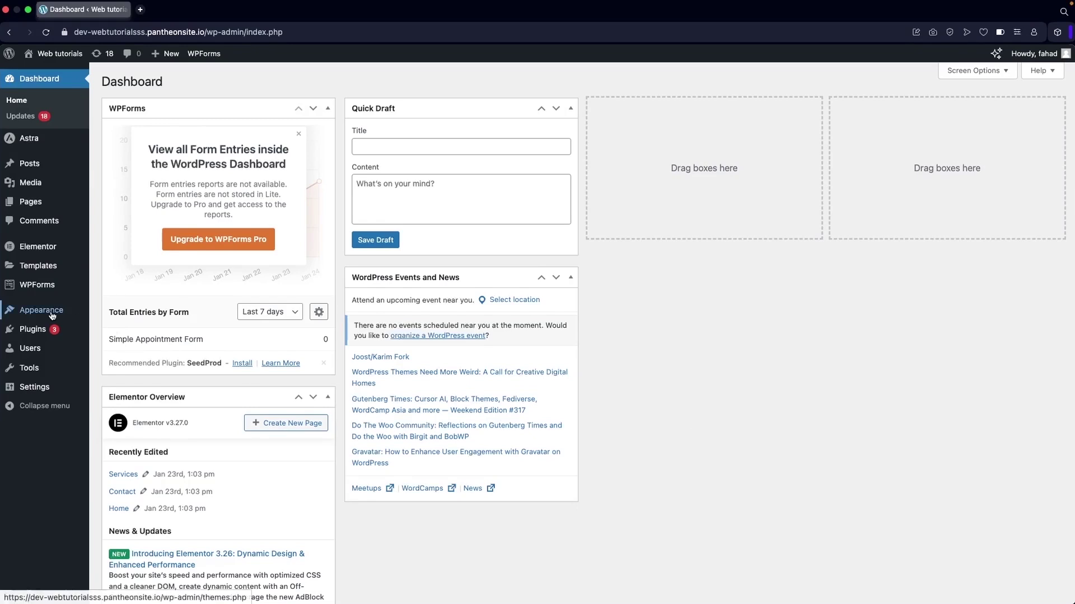
Search the plugin directory for 'elementor', confirming Elementor Website Builder is already active.
mouse_move(51, 314)
mouse_move(73, 329)
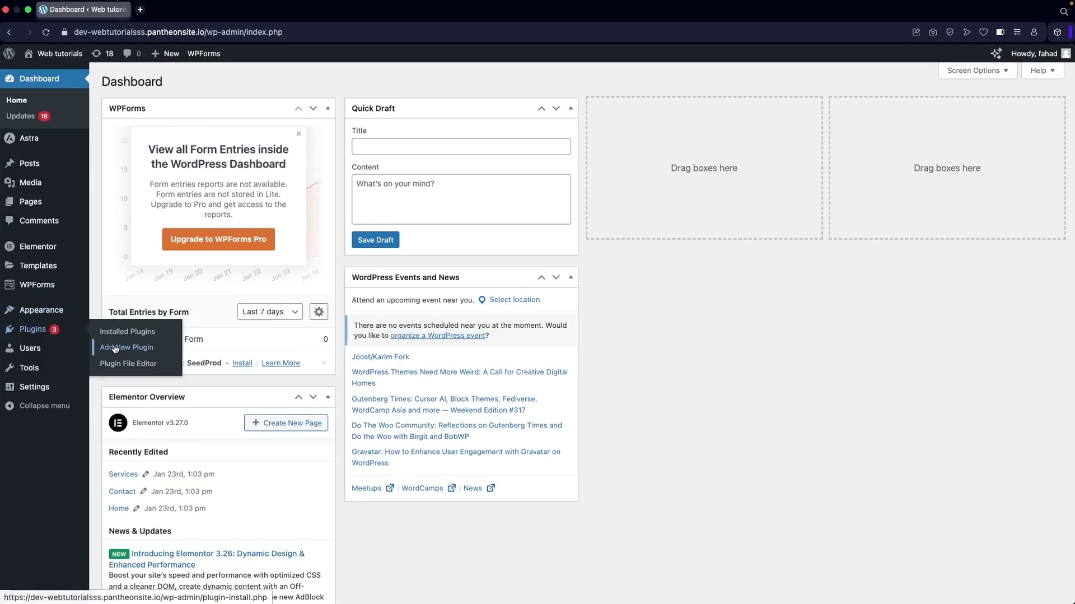
left_click(115, 348)
left_click(886, 113)
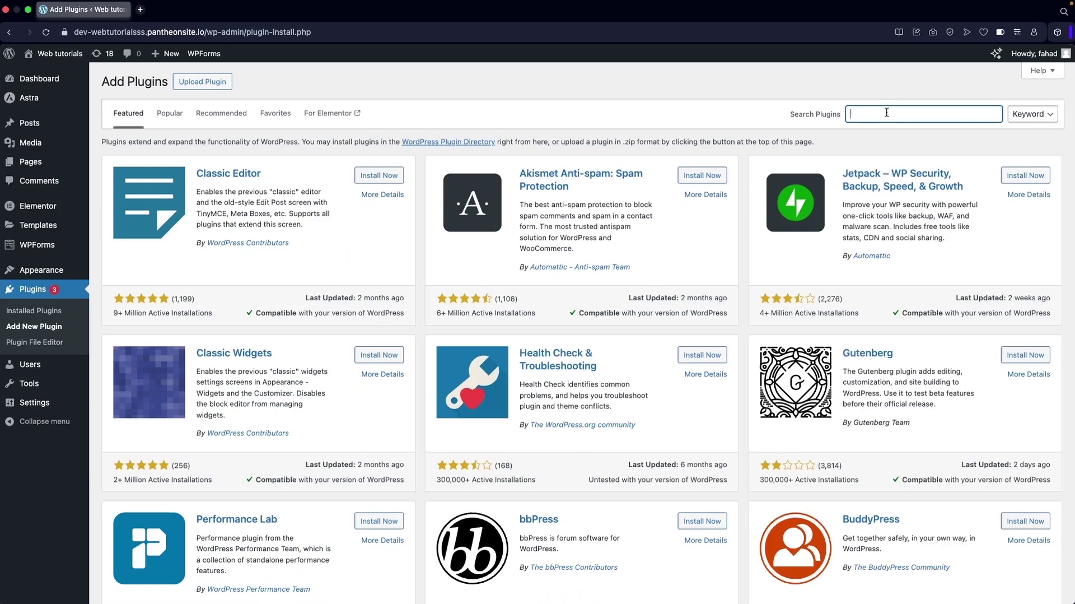
type("elementor")
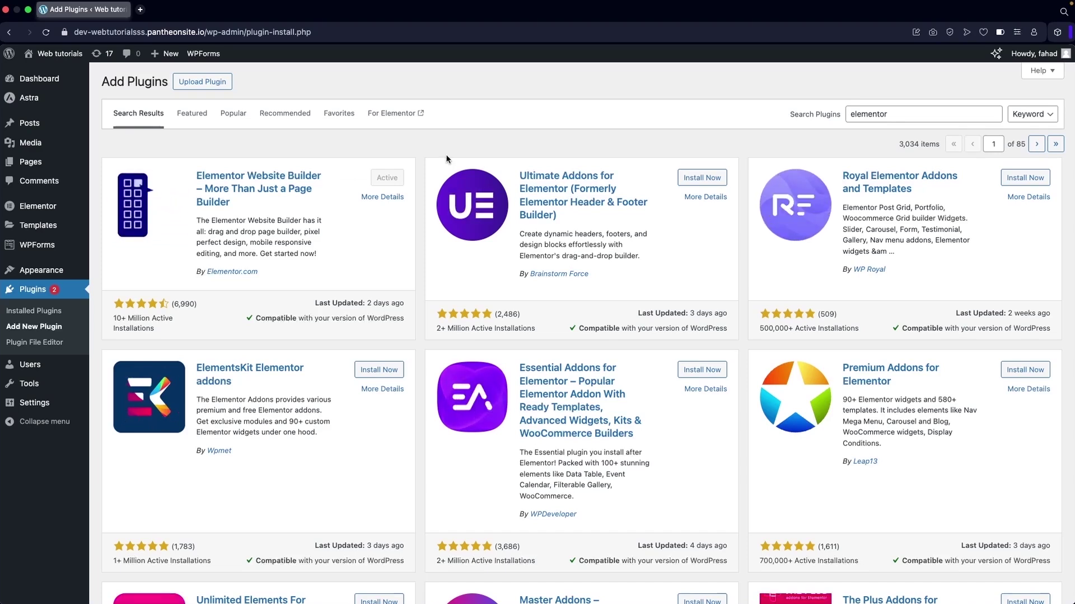
Replace the plugin search with 'starter templates'.
left_click(897, 114)
double_click(896, 114)
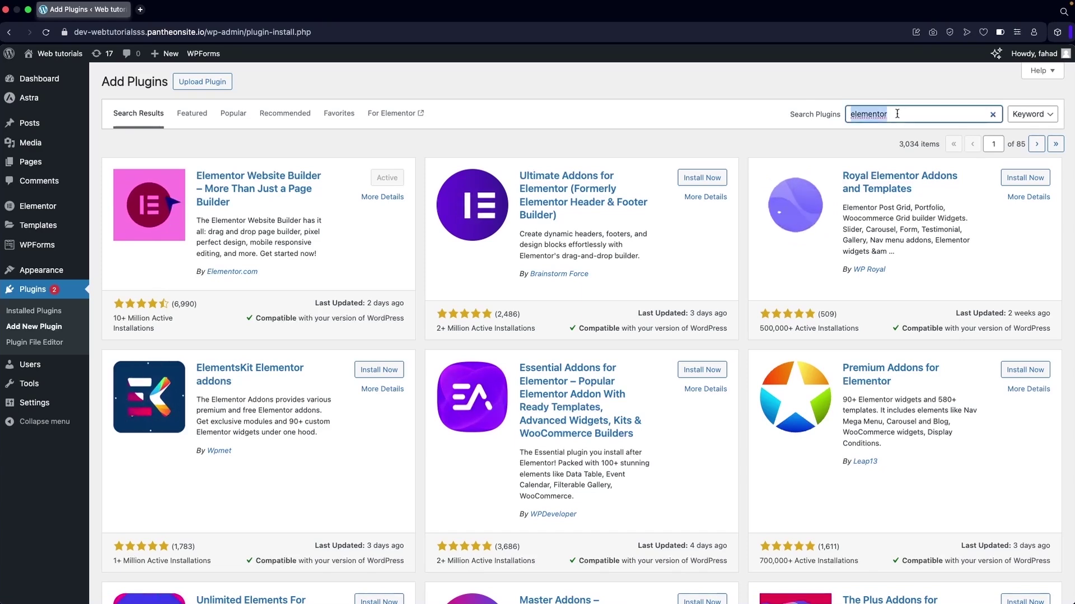
type("st")
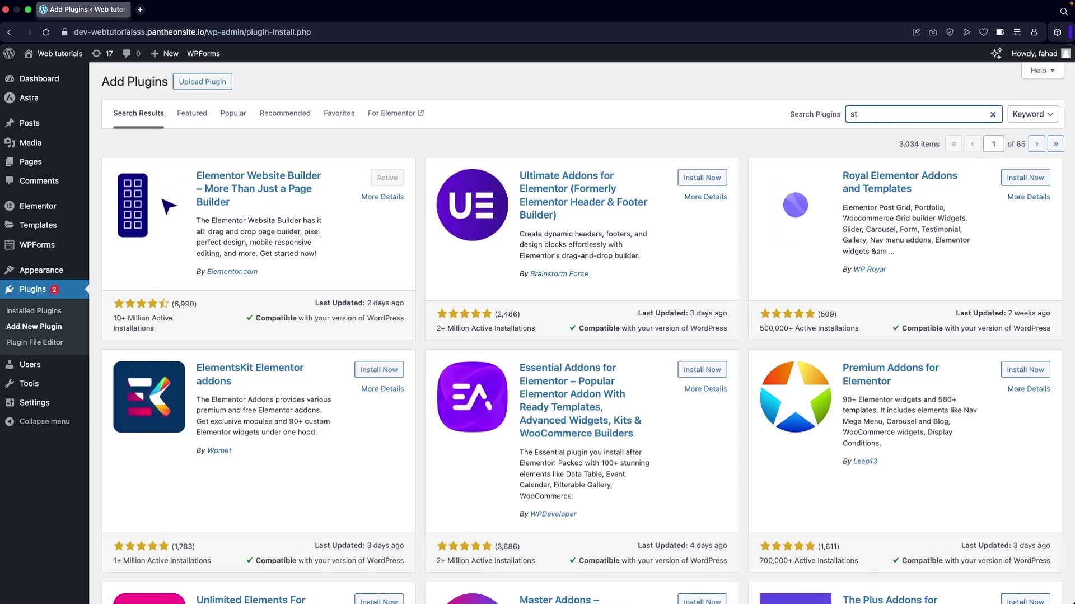
type("arter templates")
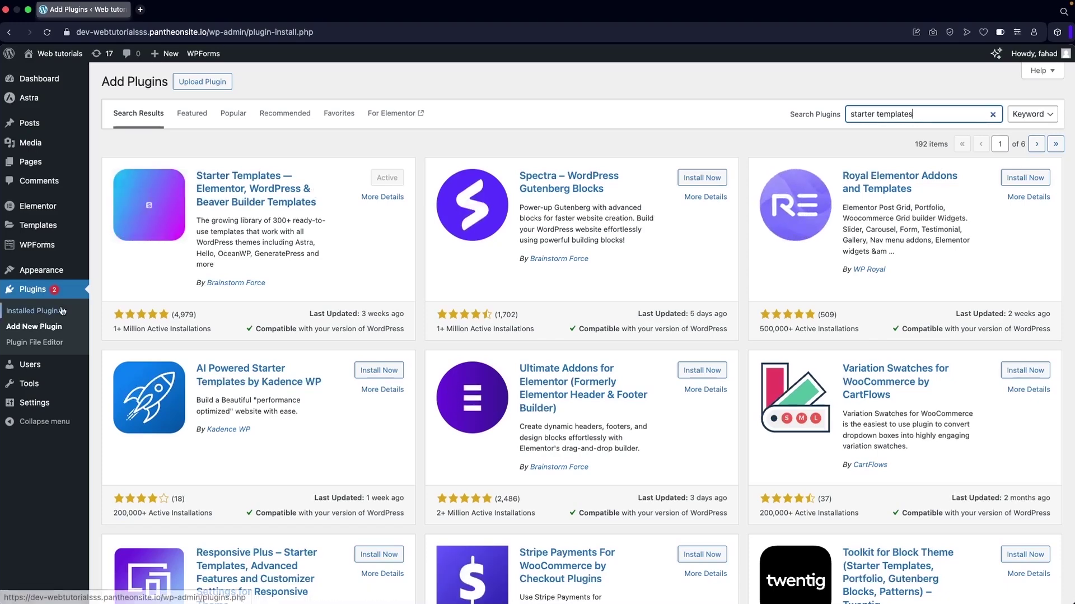
Tick Elementor and Starter Templates in Installed Plugins and apply the Activate bulk action.
left_click(39, 316)
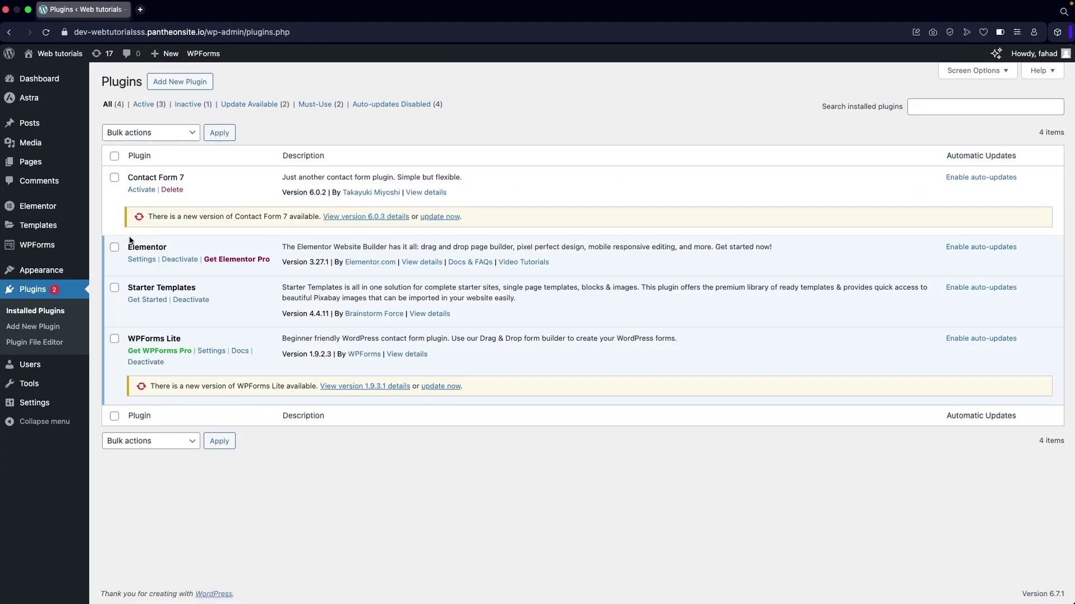
left_click(115, 247)
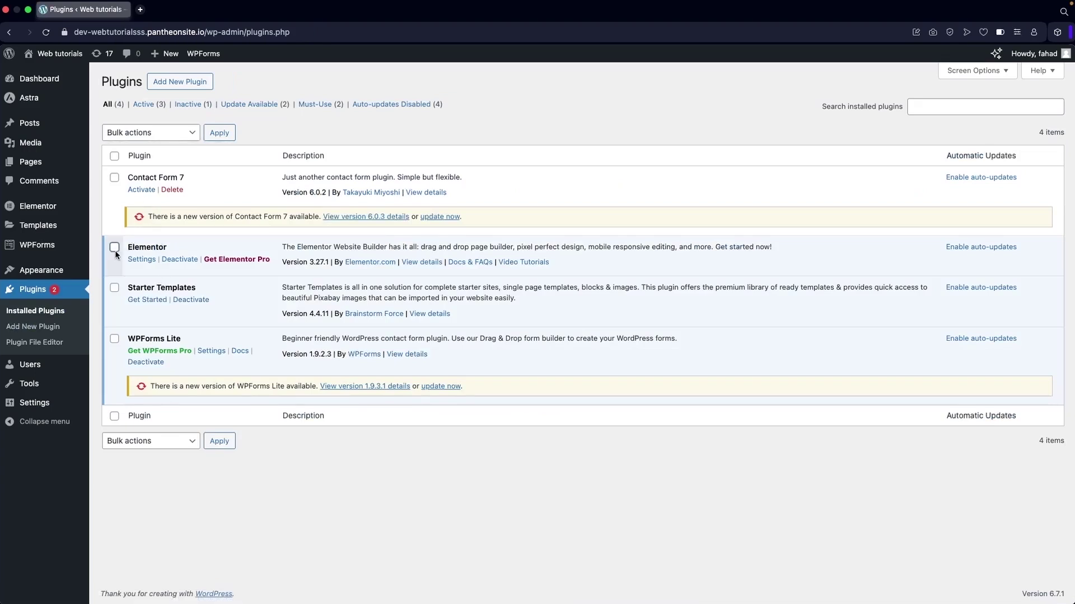
left_click(114, 288)
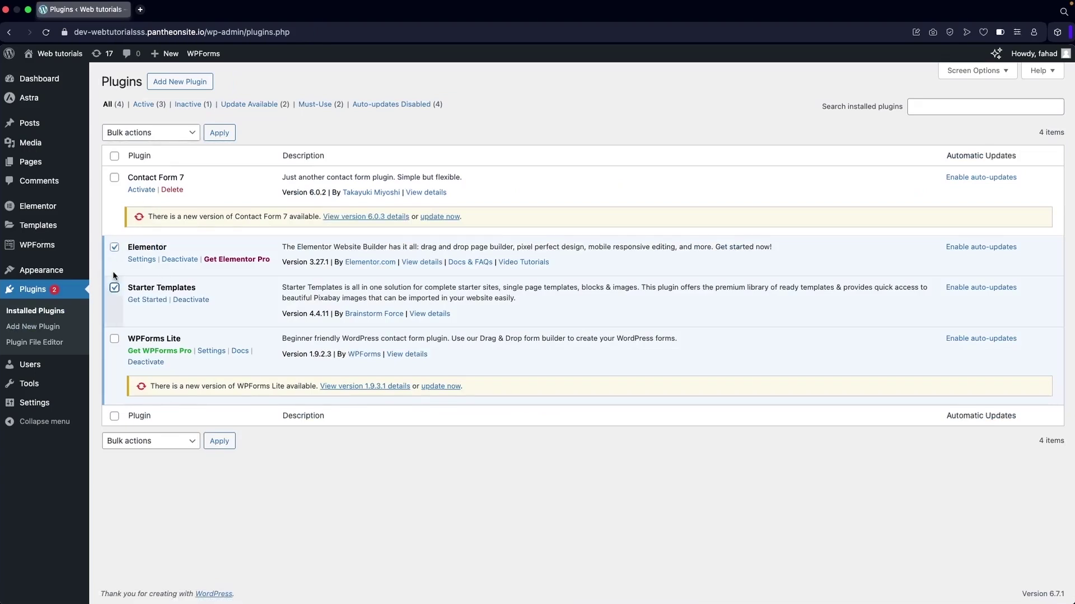
left_click(159, 133)
left_click(152, 146)
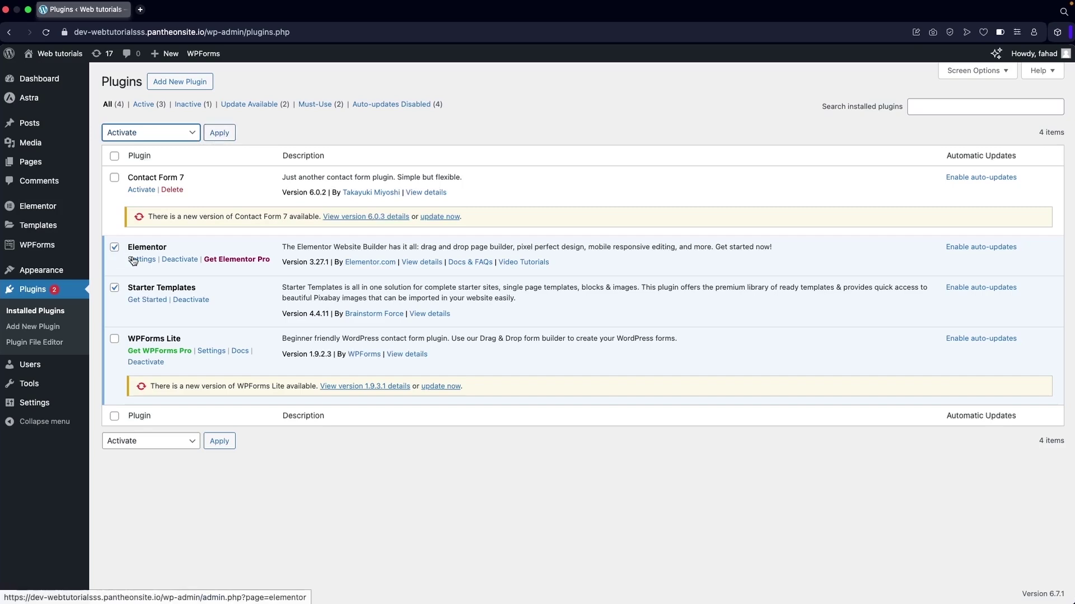
mouse_move(44, 271)
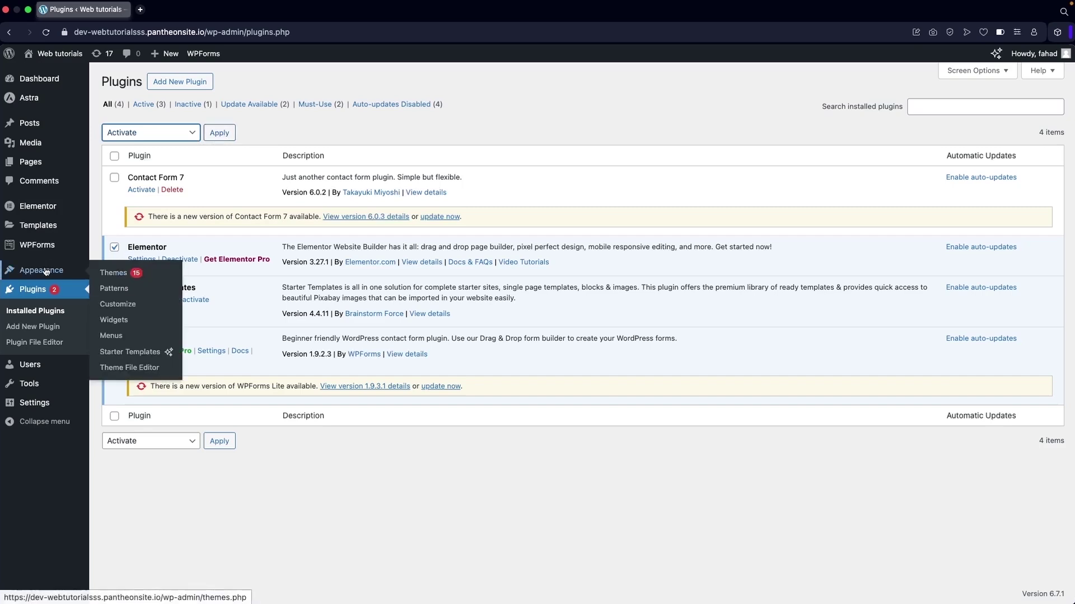
Search the theme directory for 'astra', which shows as installed and activated.
left_click(112, 272)
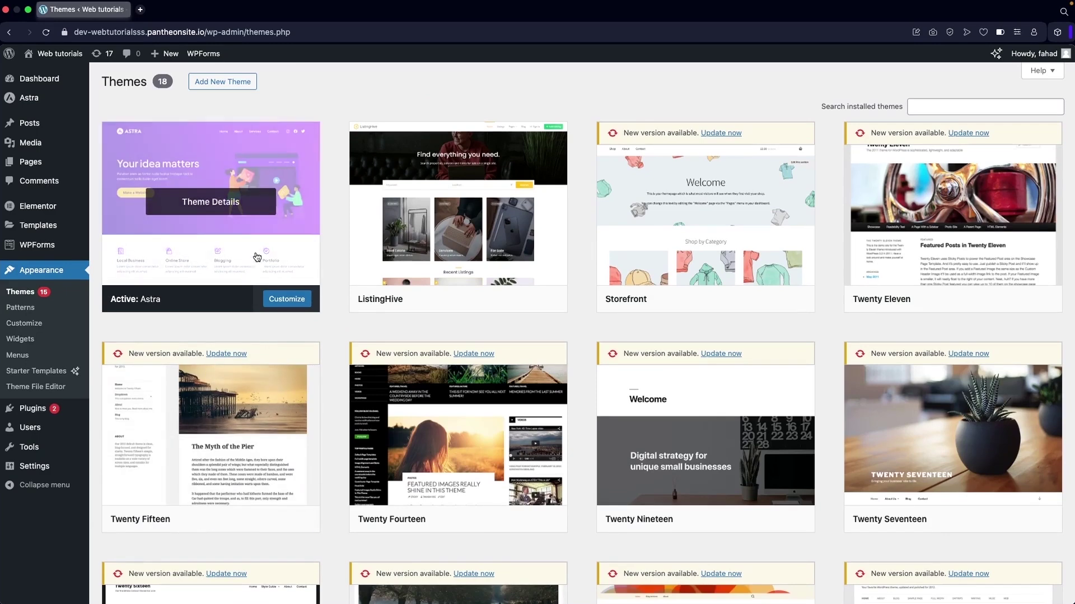
left_click(219, 85)
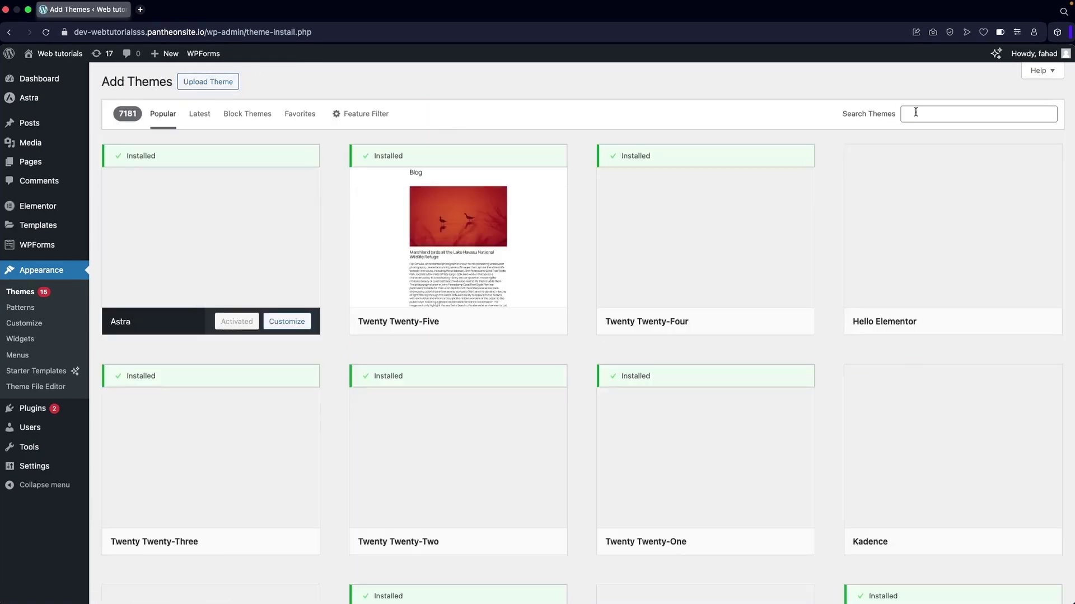
left_click(914, 112)
type("astra")
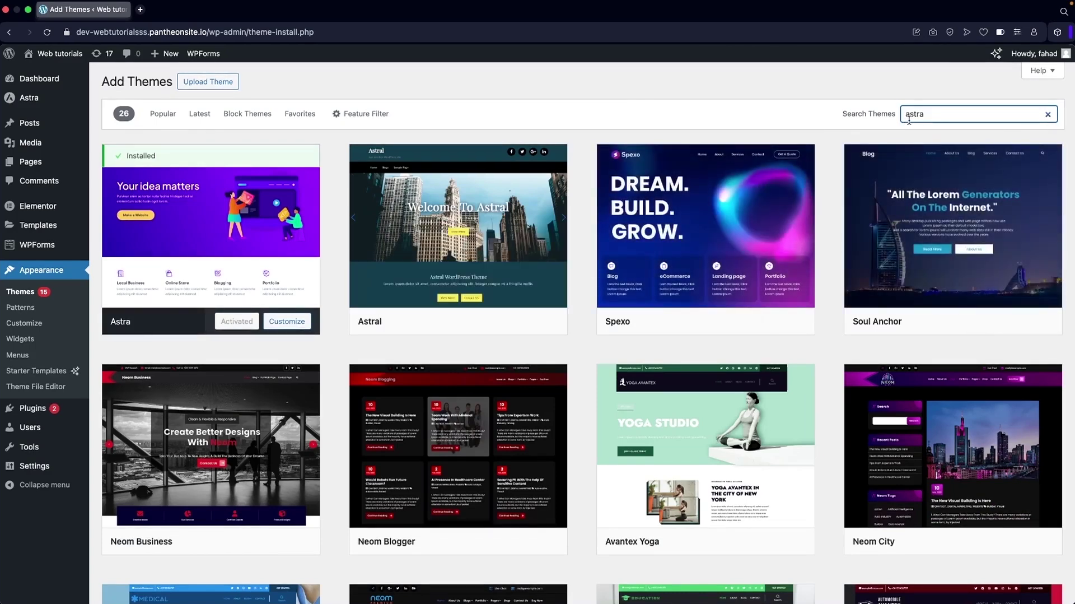
mouse_move(249, 244)
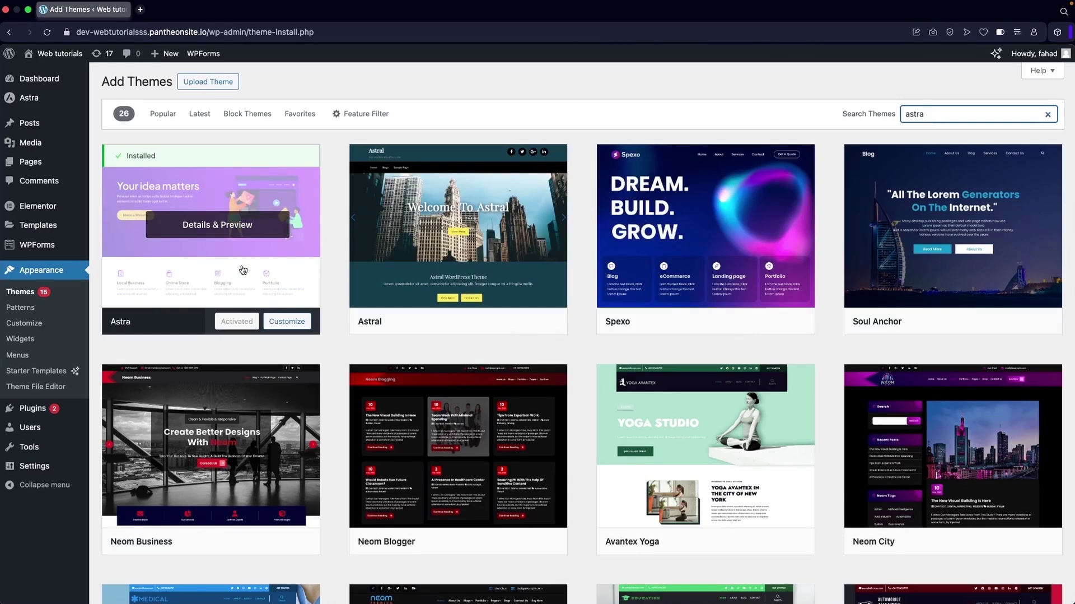
mouse_move(501, 335)
Launch Starter Templates, choose classic templates, and pick Elementor as the page builder.
left_click(37, 370)
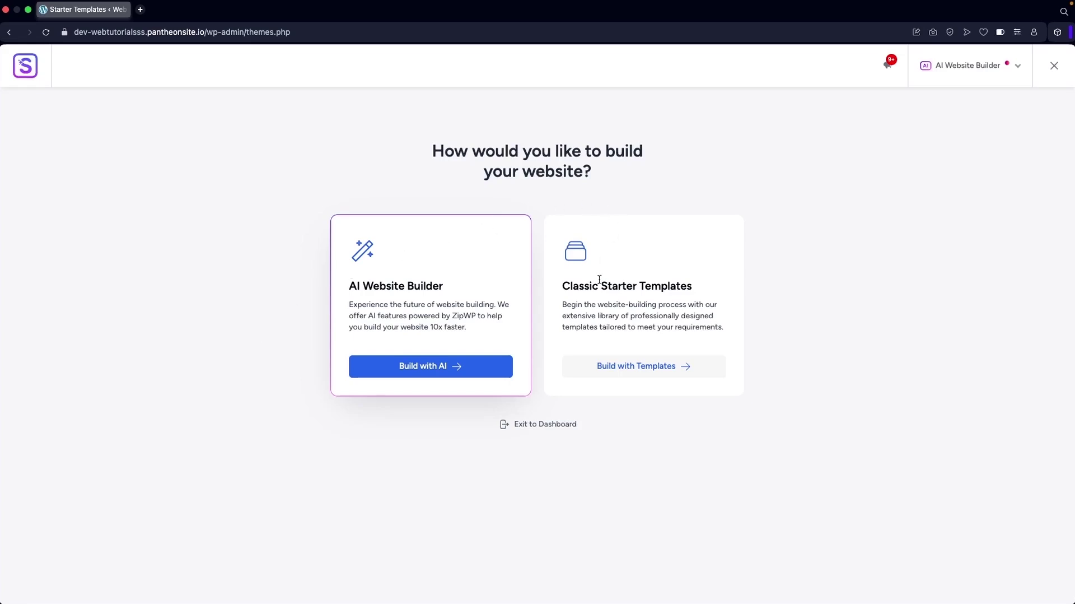
left_click(595, 370)
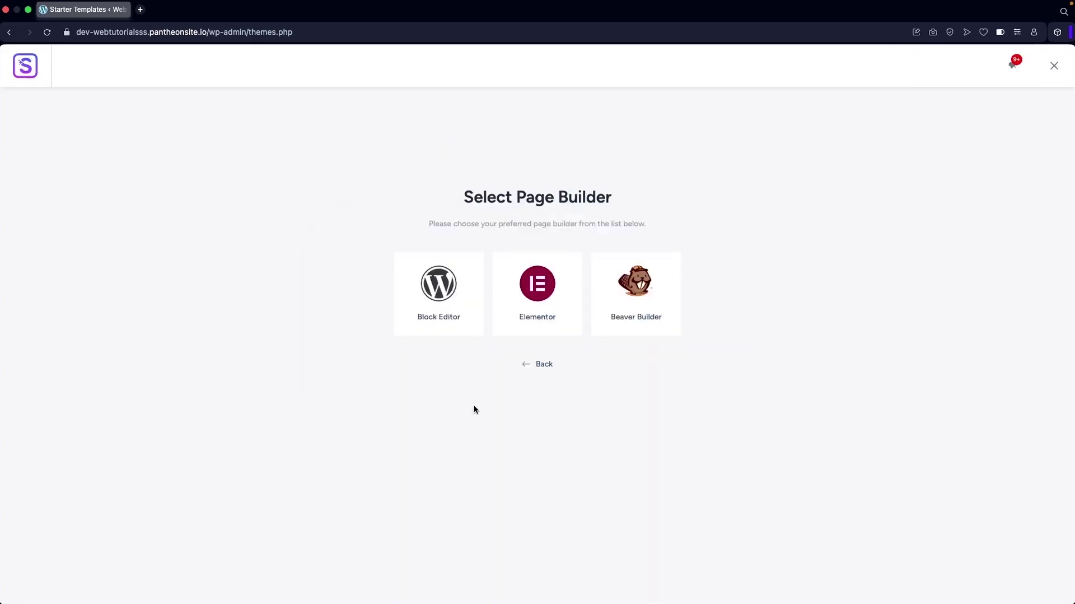
left_click(509, 307)
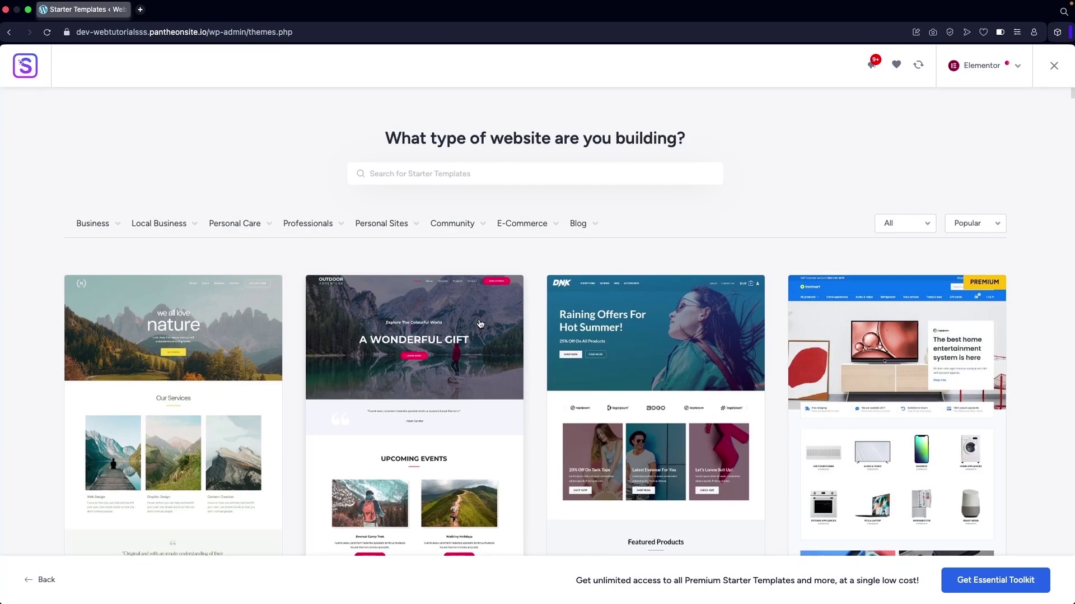
Browse the Starter Templates gallery and the Personal Sites category filter.
scroll(480, 323, "down", 8)
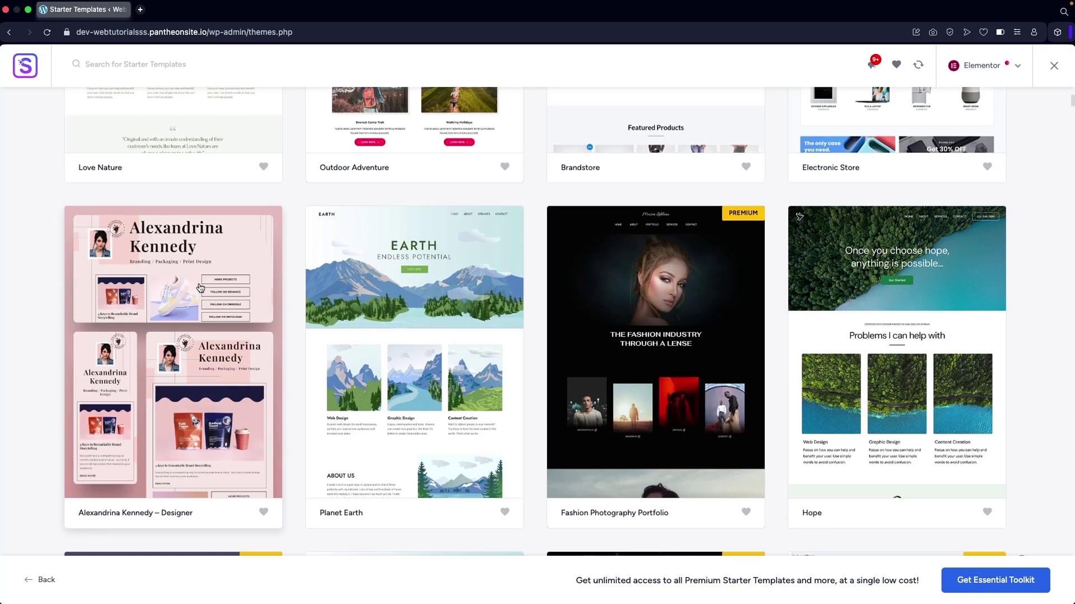
scroll(177, 324, "down", 7)
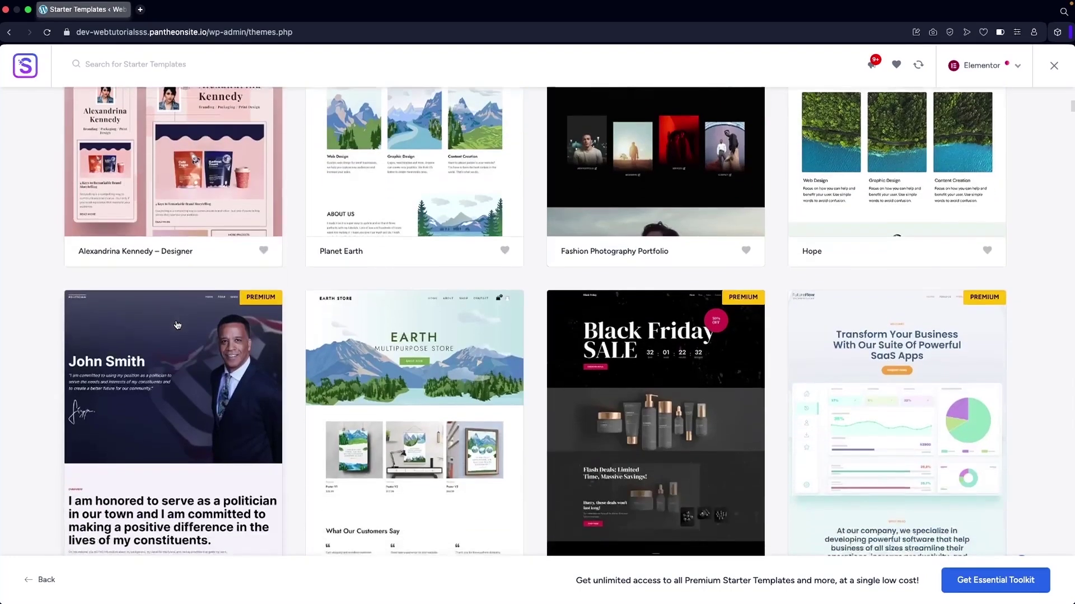
scroll(177, 325, "up", 10)
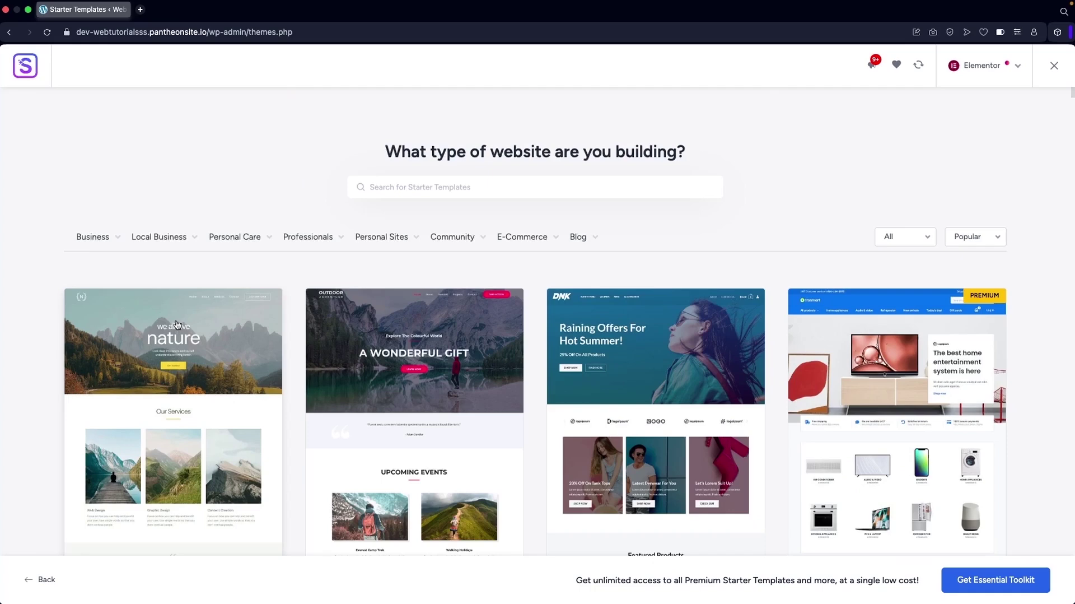
mouse_move(394, 239)
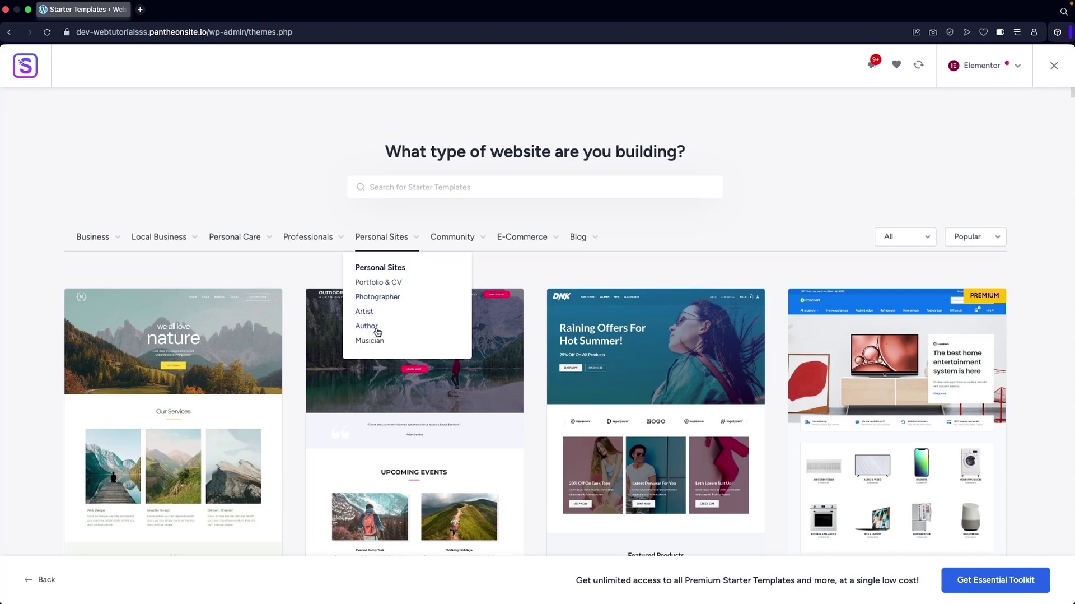
left_click(392, 286)
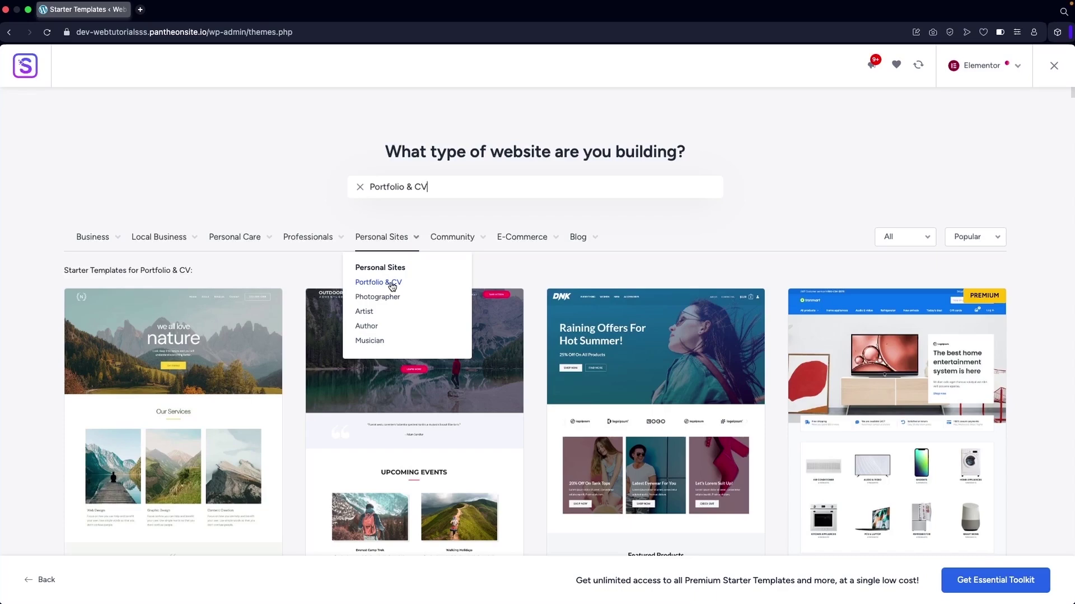
scroll(83, 356, "down", 3)
scroll(83, 357, "up", 1)
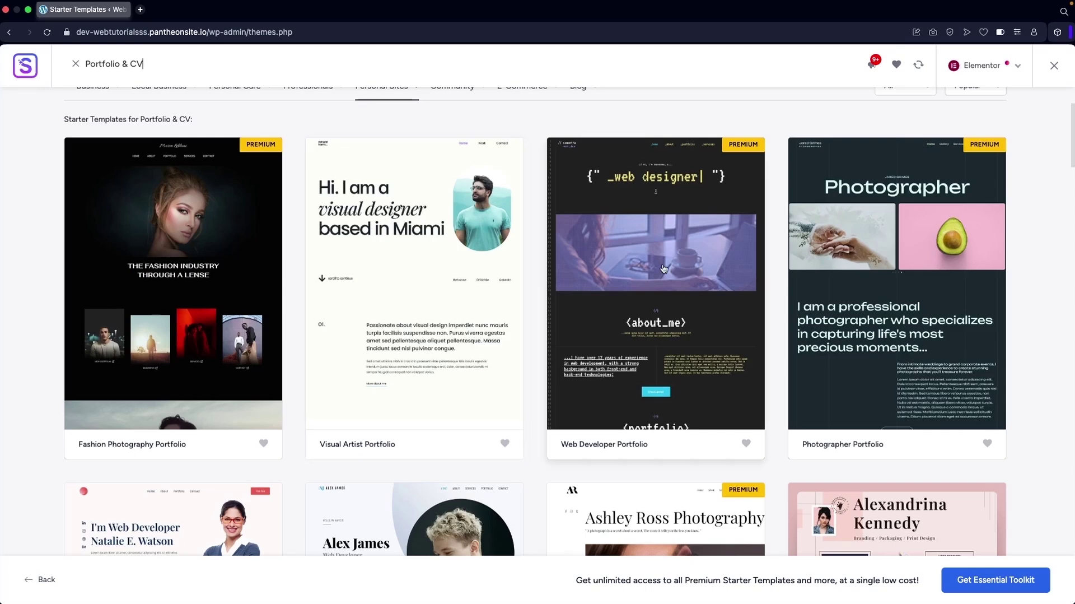
scroll(776, 280, "down", 1)
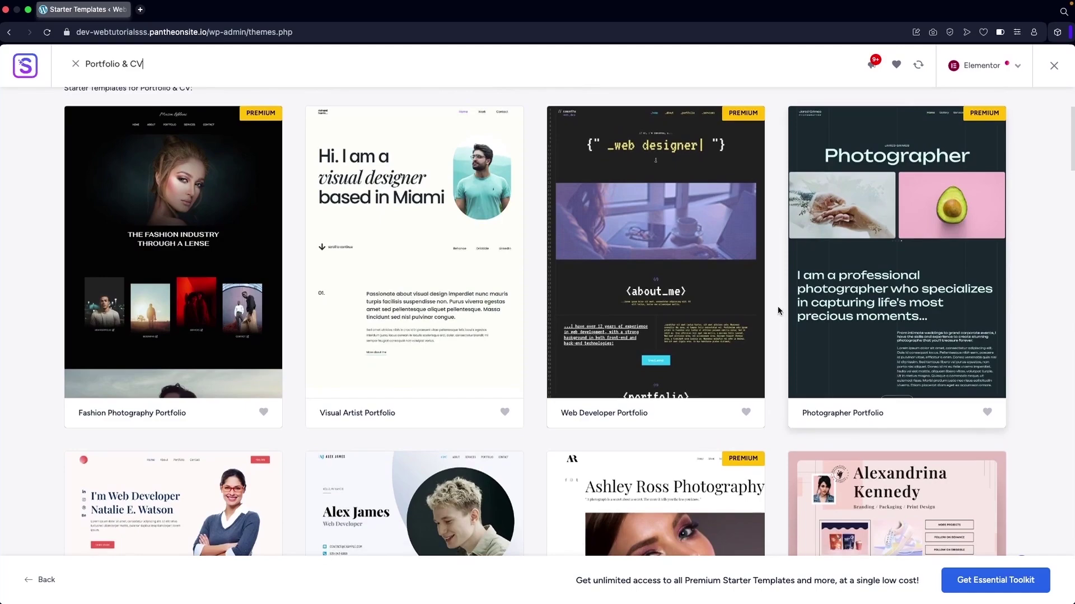
scroll(777, 309, "down", 5)
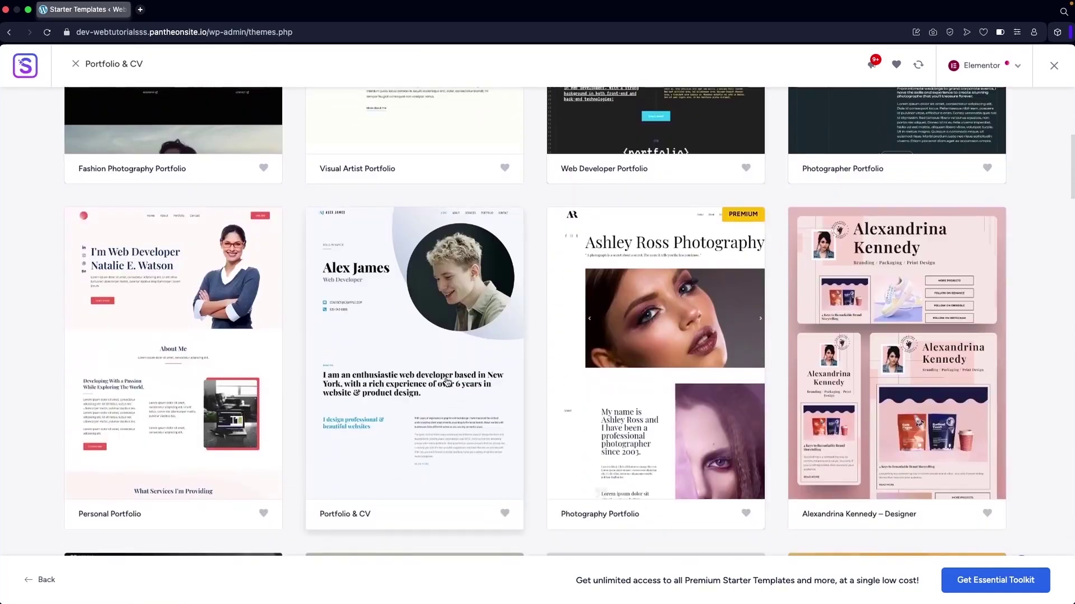
scroll(426, 332, "down", 1)
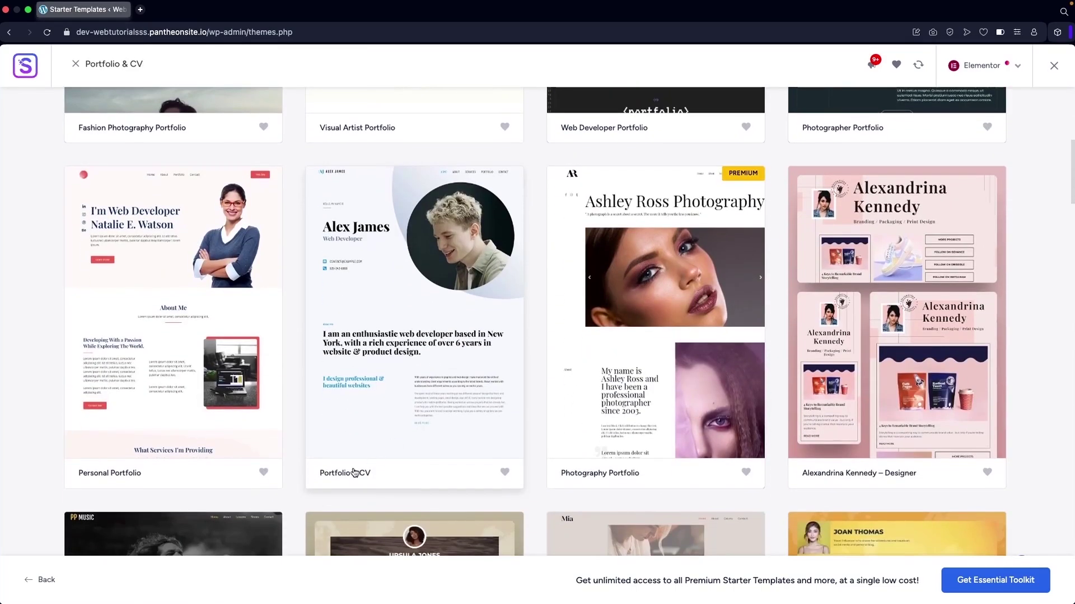
scroll(564, 330, "down", 2)
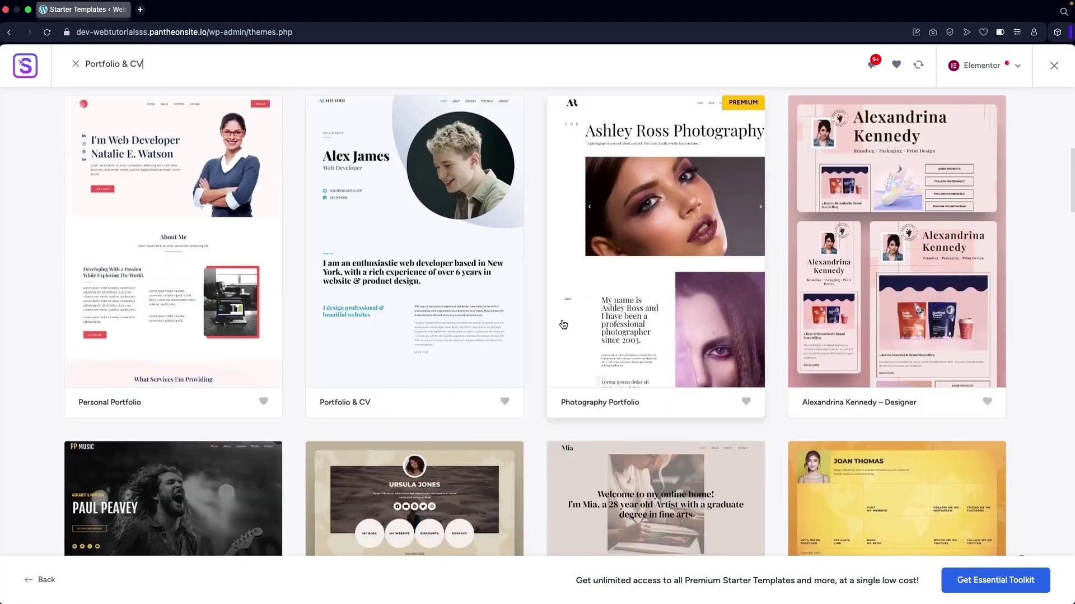
scroll(900, 242, "down", 1)
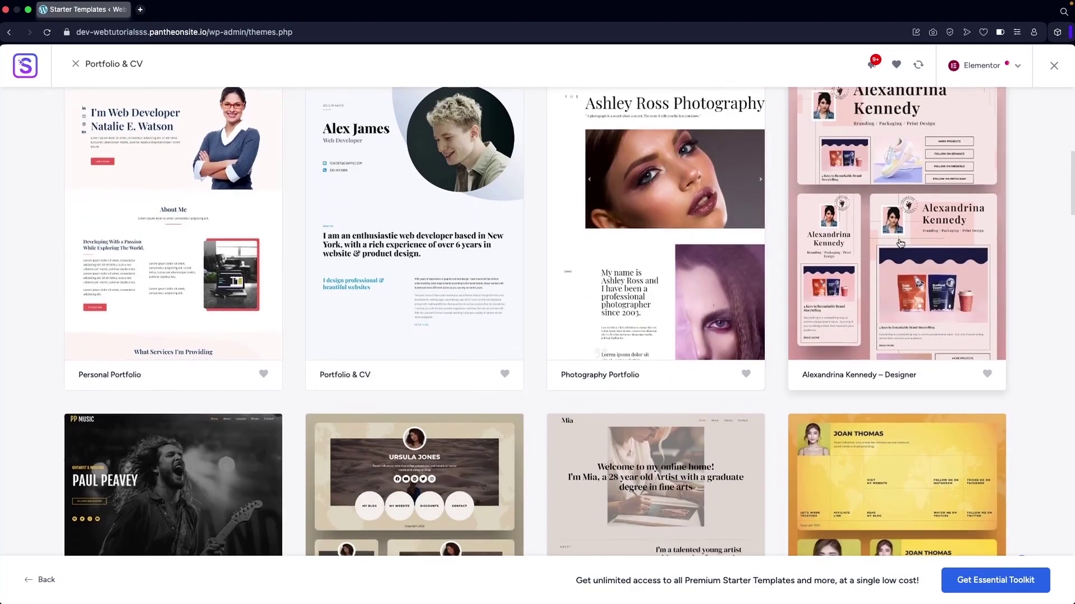
scroll(900, 243, "down", 6)
scroll(899, 246, "up", 1)
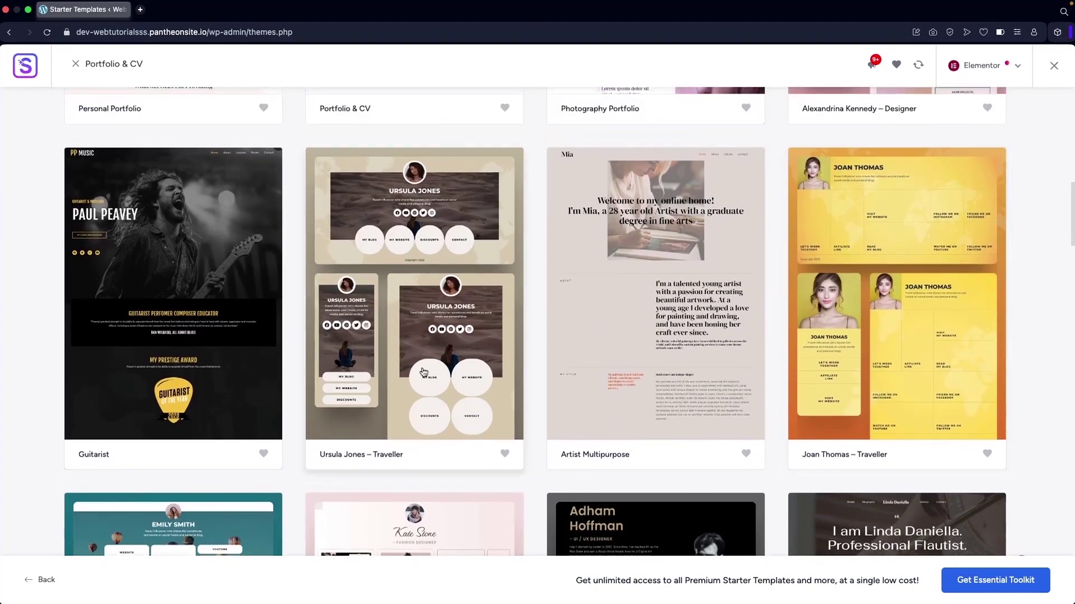
scroll(424, 369, "down", 5)
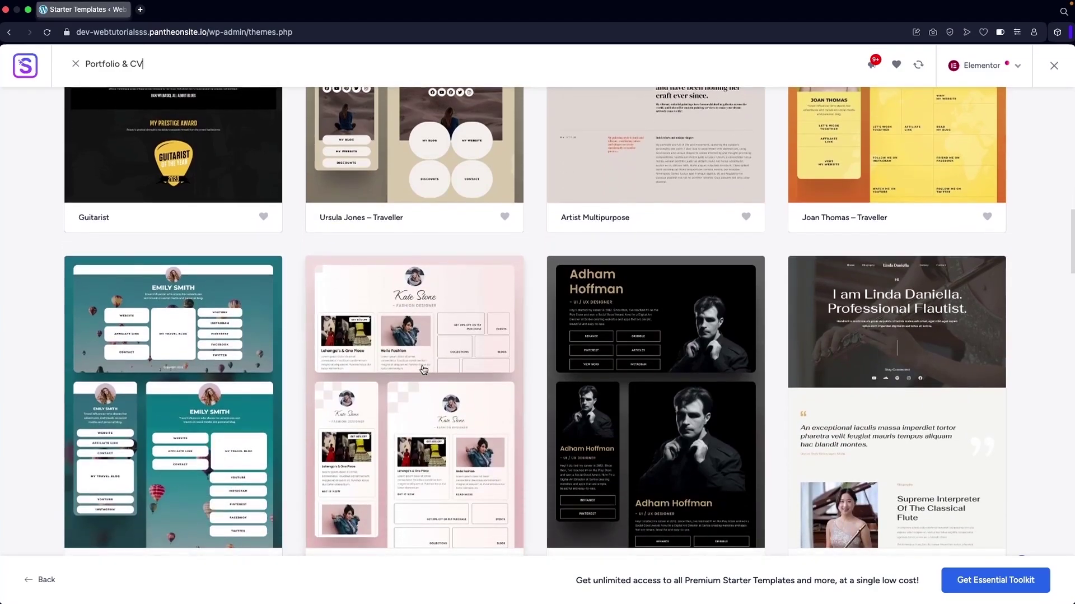
scroll(424, 370, "down", 5)
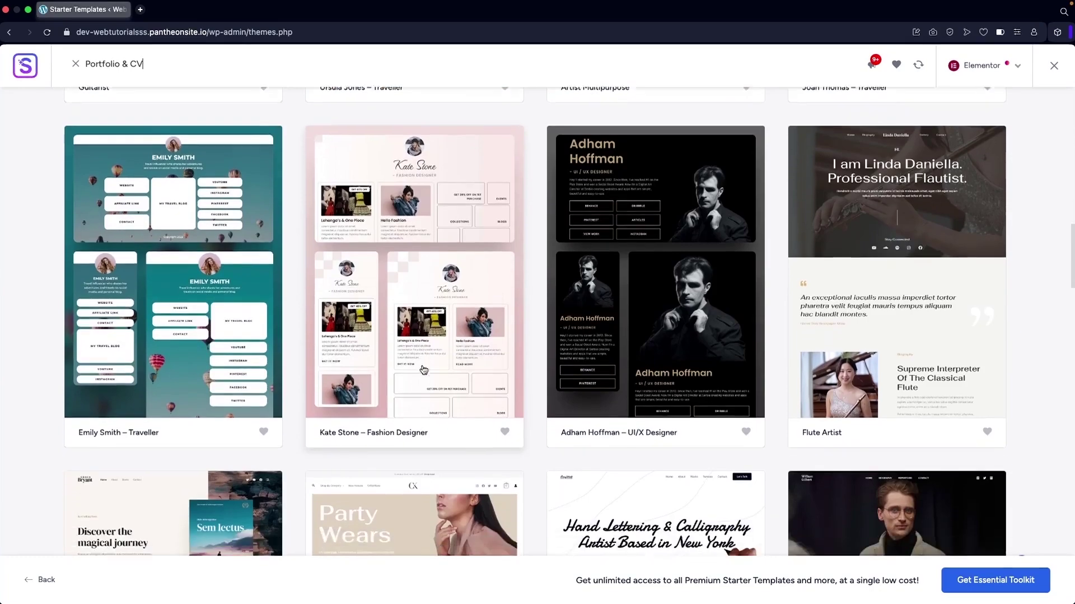
scroll(424, 370, "down", 2)
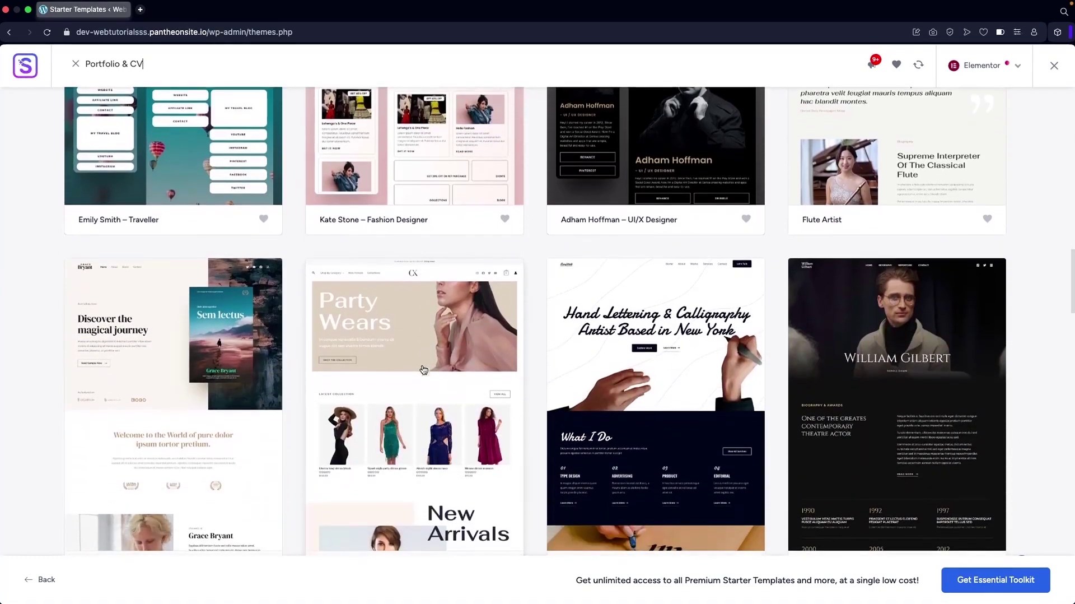
scroll(452, 307, "down", 1)
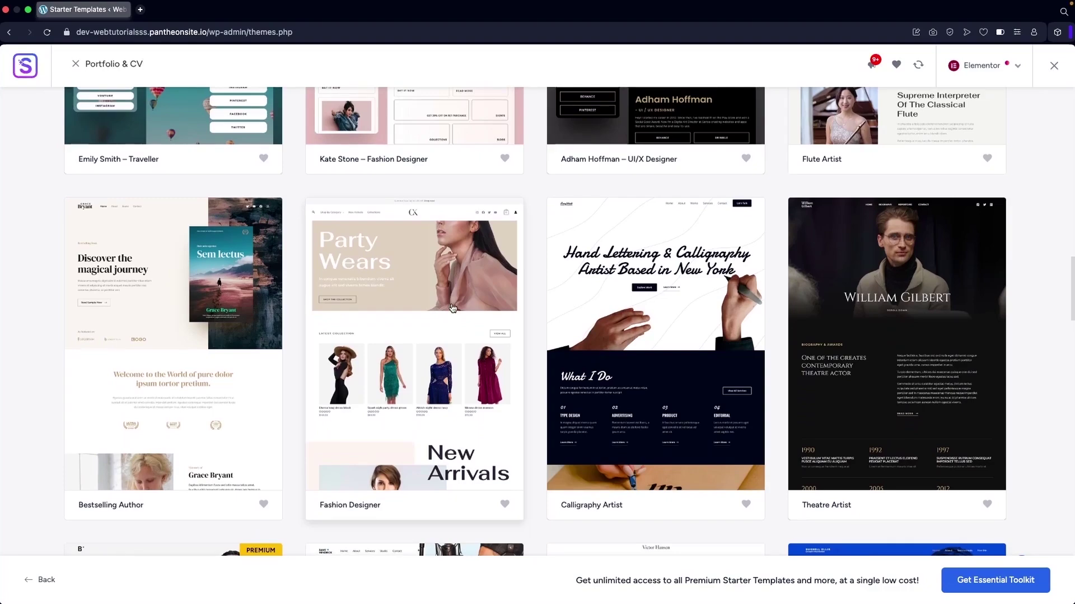
scroll(452, 307, "up", 20)
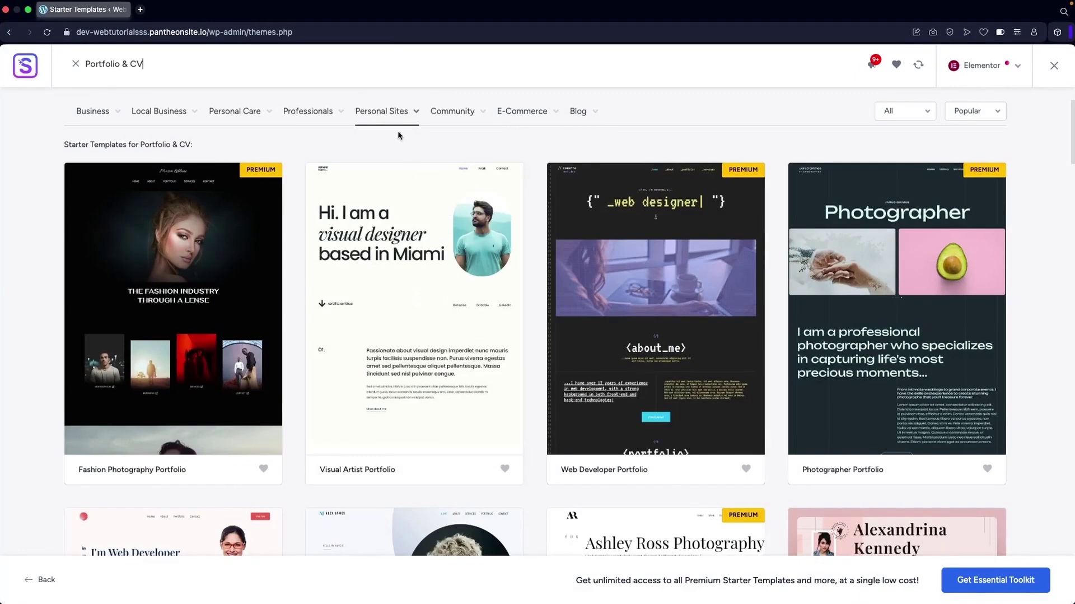
mouse_move(405, 117)
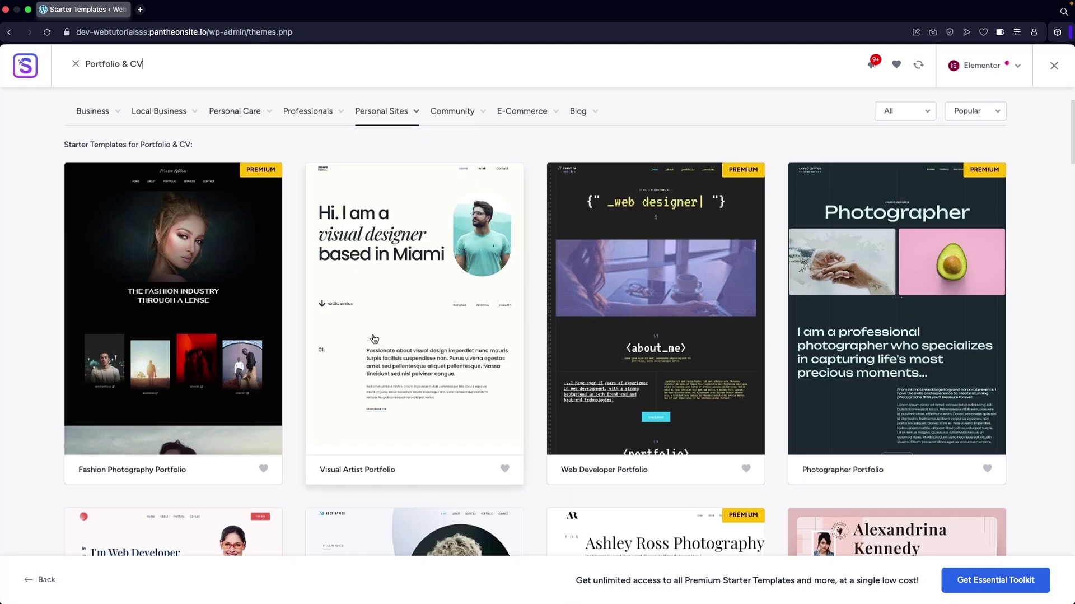
Choose the Visual Artist Portfolio template, settling on the Be Vietnam Pro & Poppins font pair.
left_click(390, 277)
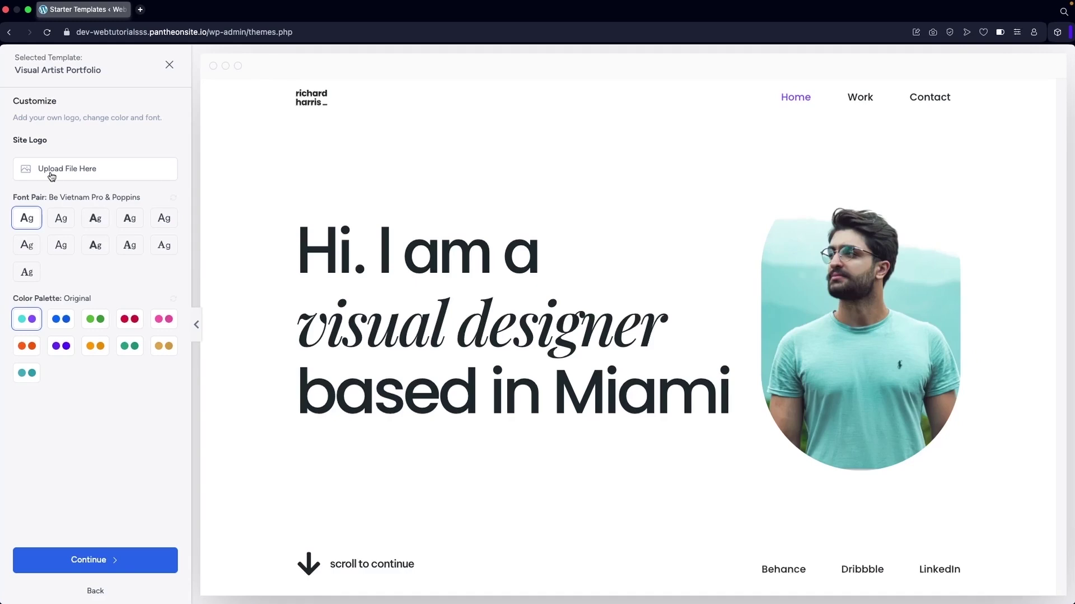
left_click(61, 219)
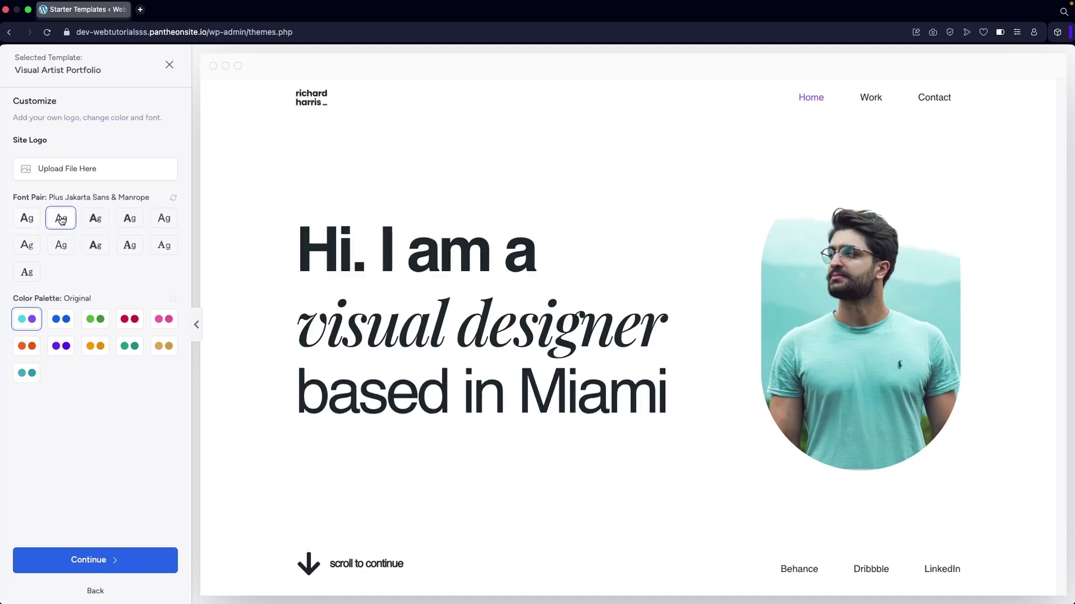
left_click(99, 227)
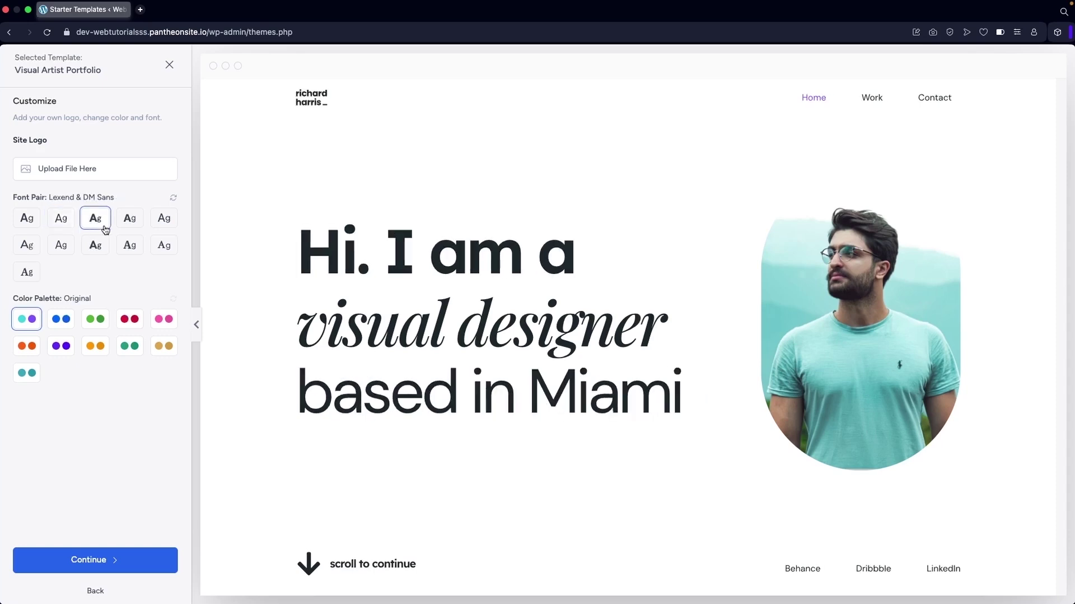
left_click(138, 227)
left_click(160, 222)
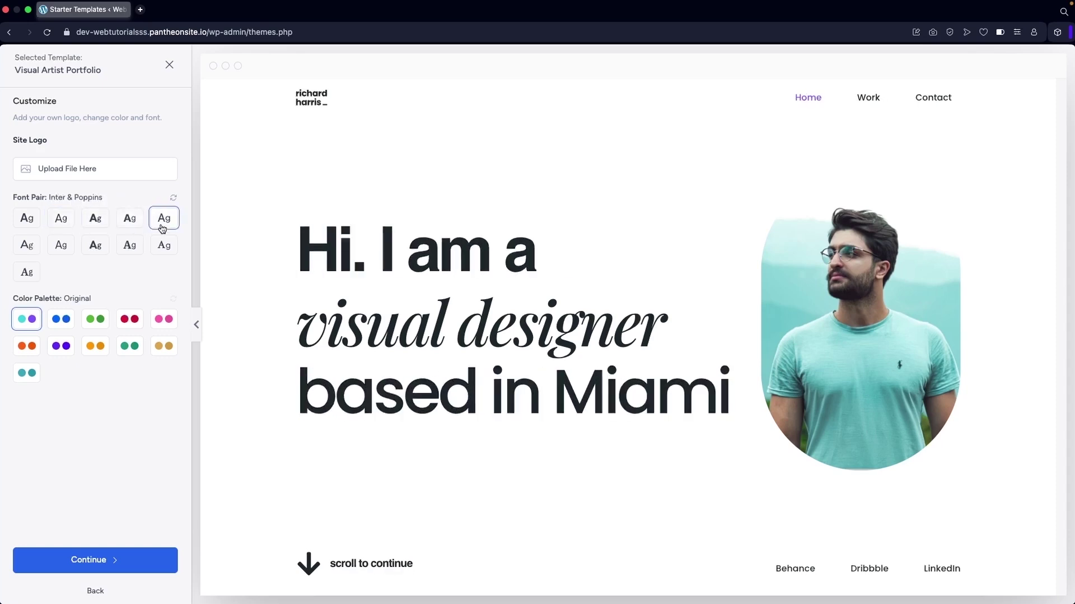
left_click(163, 248)
left_click(125, 252)
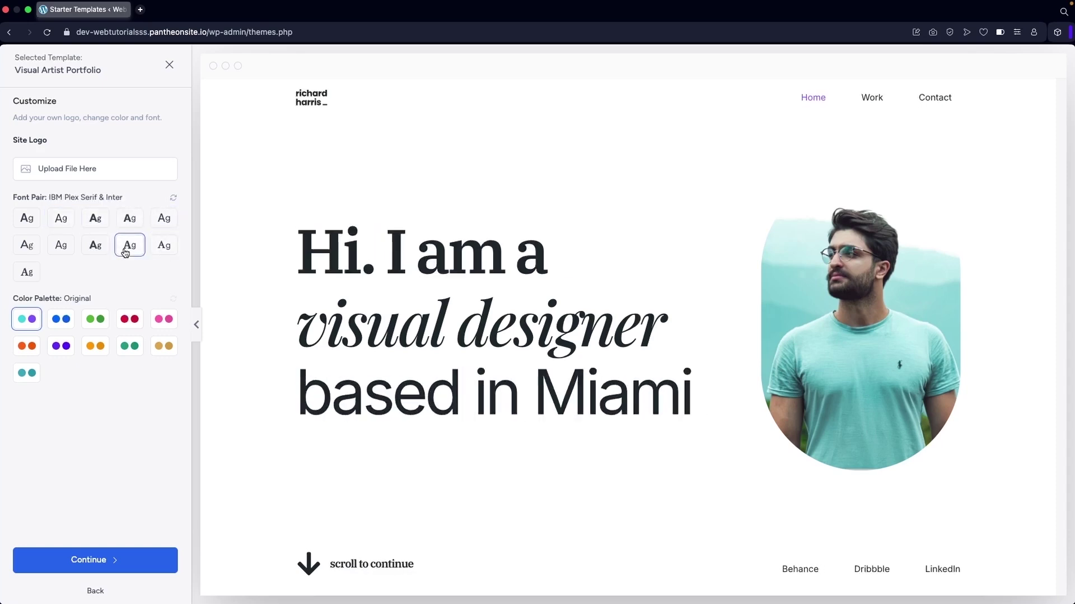
left_click(86, 254)
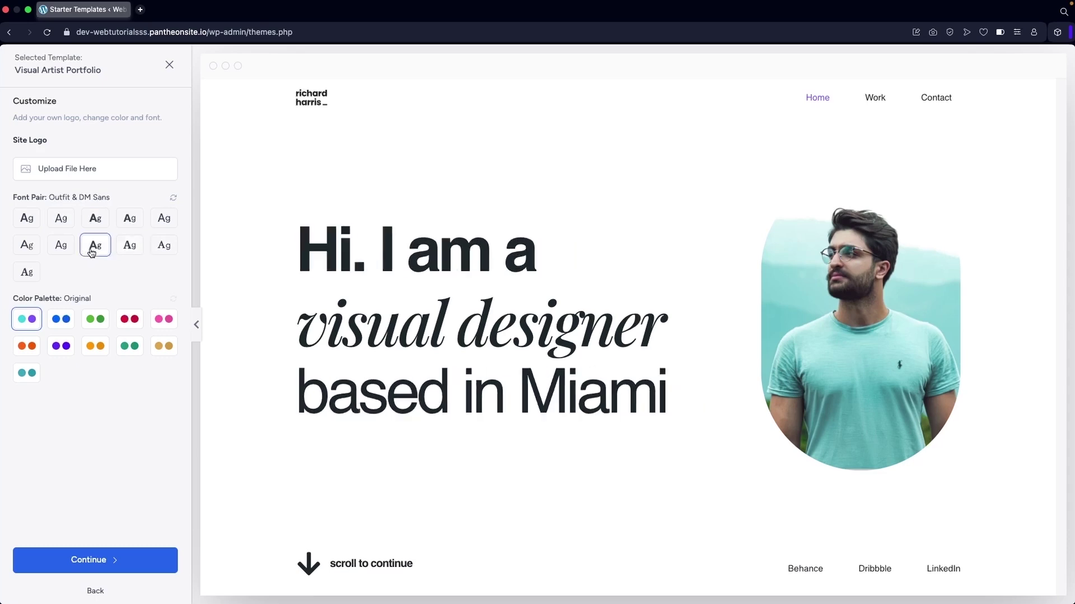
left_click(24, 246)
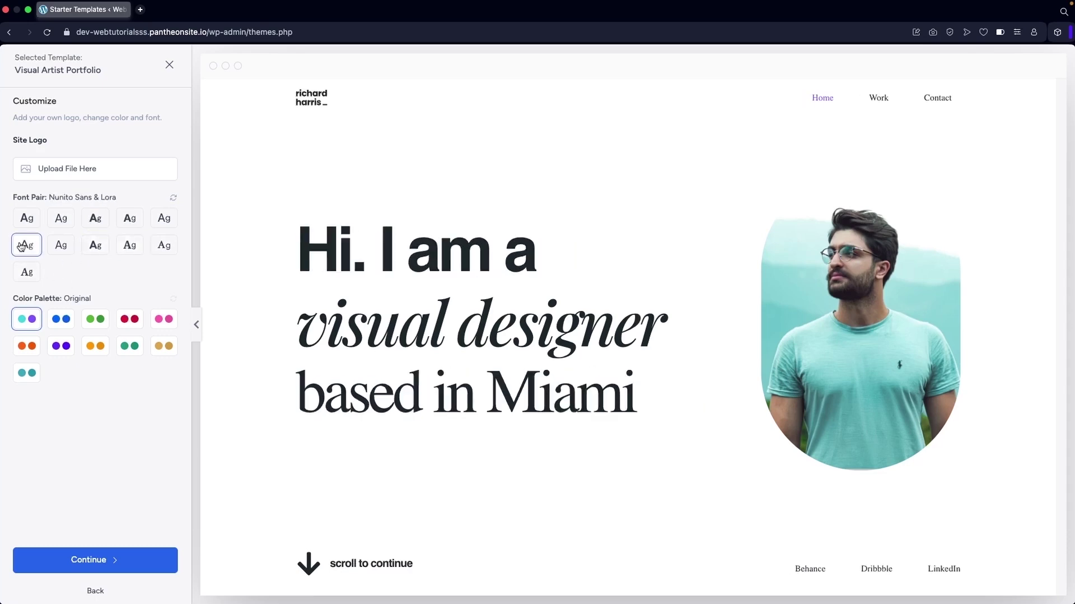
left_click(31, 272)
left_click(26, 221)
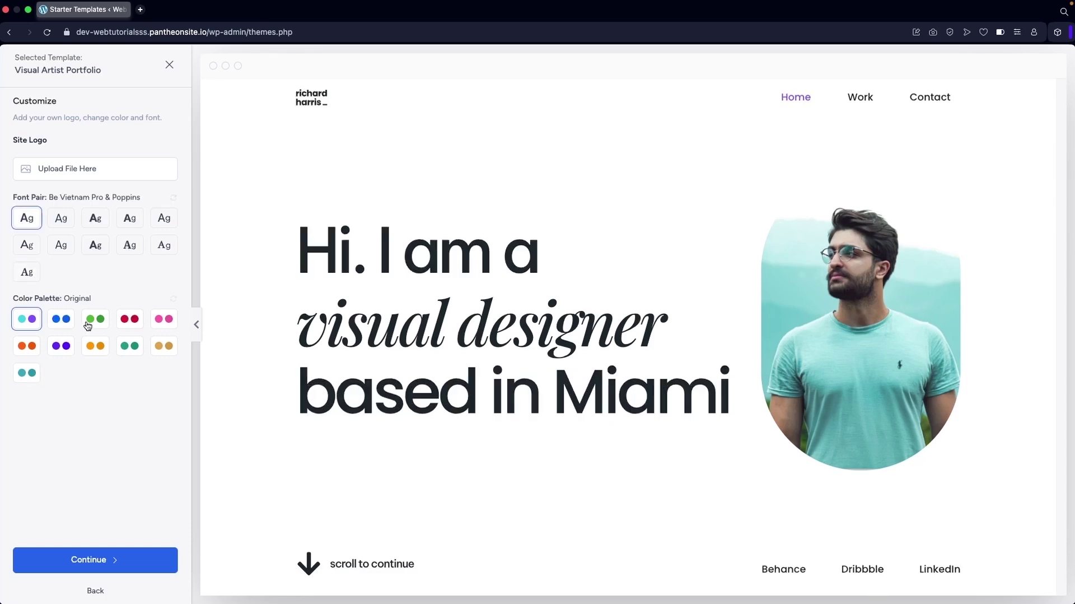
Compare colour palettes and apply the teal Style 10 palette.
left_click(66, 352)
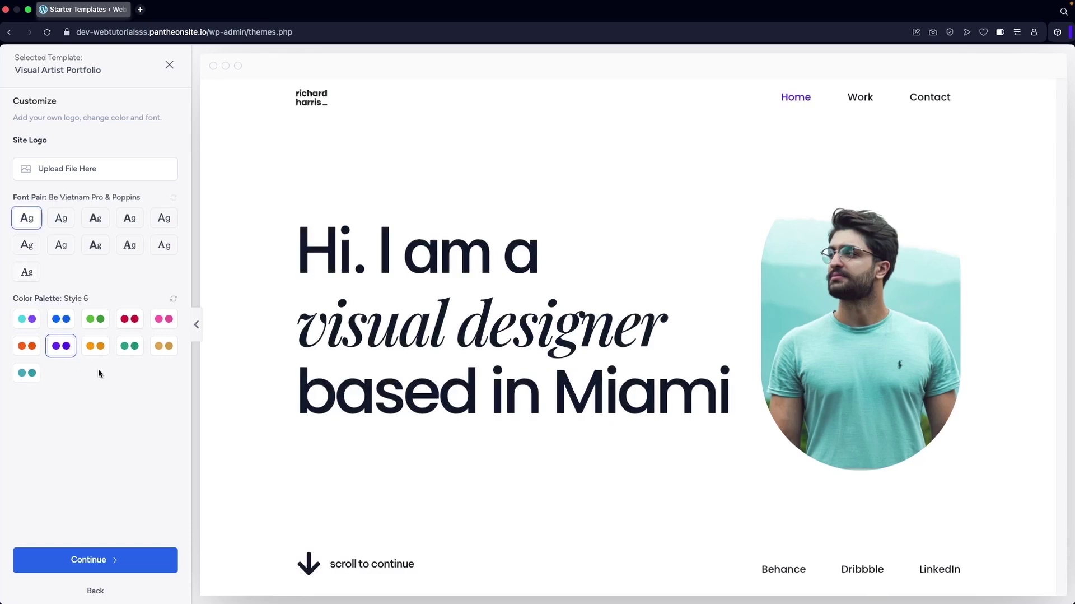
left_click(94, 321)
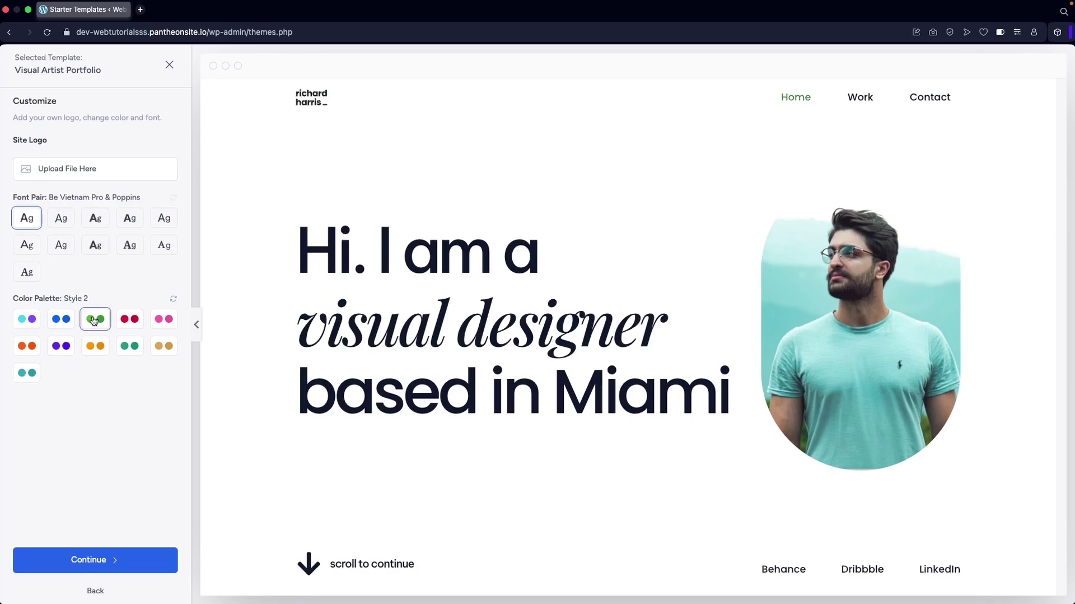
left_click(62, 319)
left_click(28, 373)
Keep the default features, skip the plugin update, build the site, and view it.
left_click(143, 560)
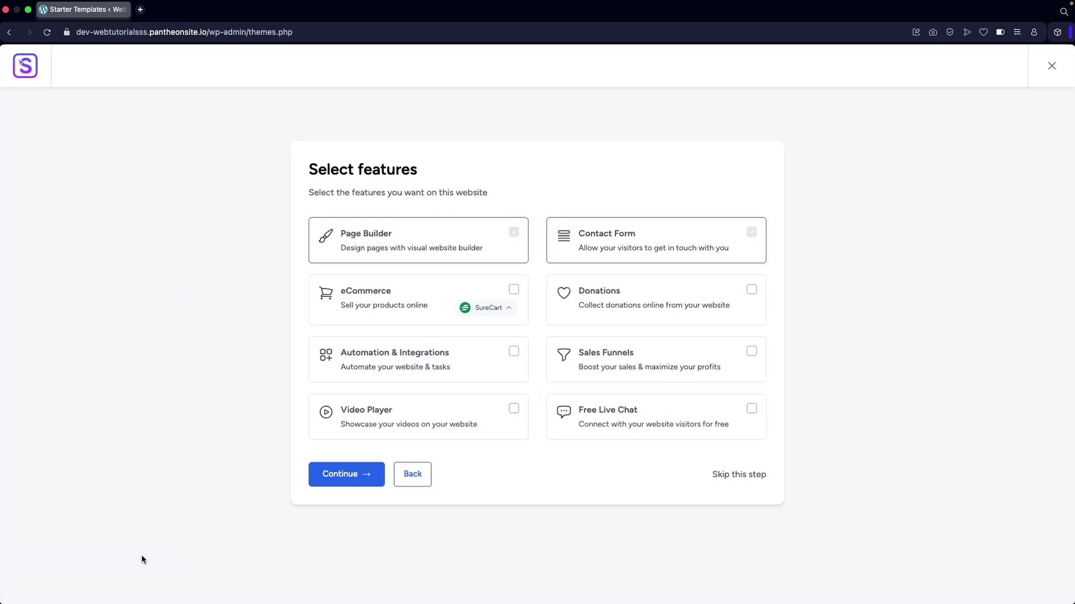
left_click(347, 478)
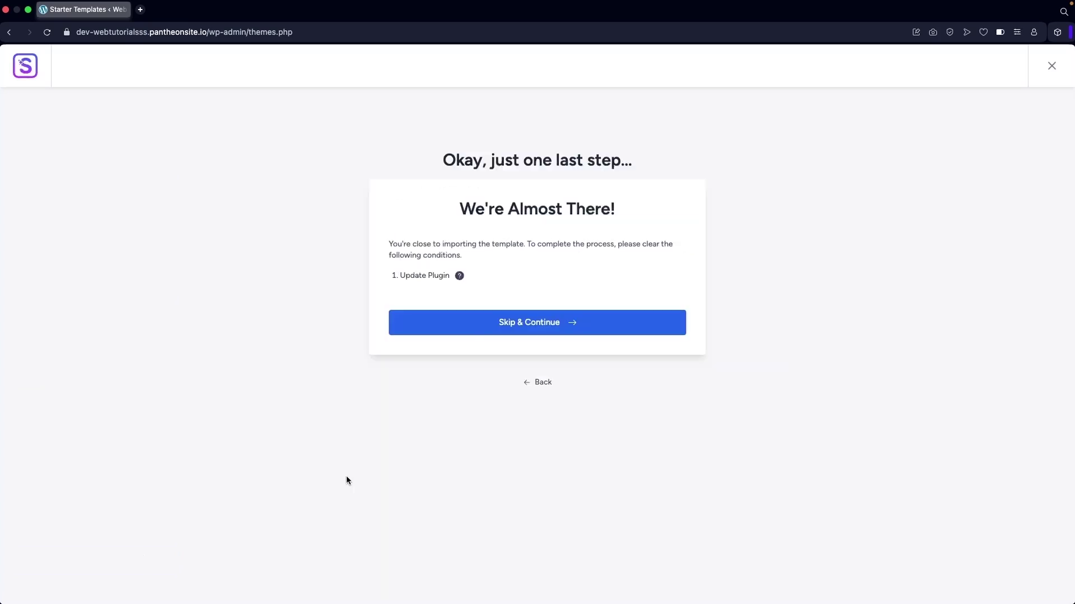
left_click(465, 329)
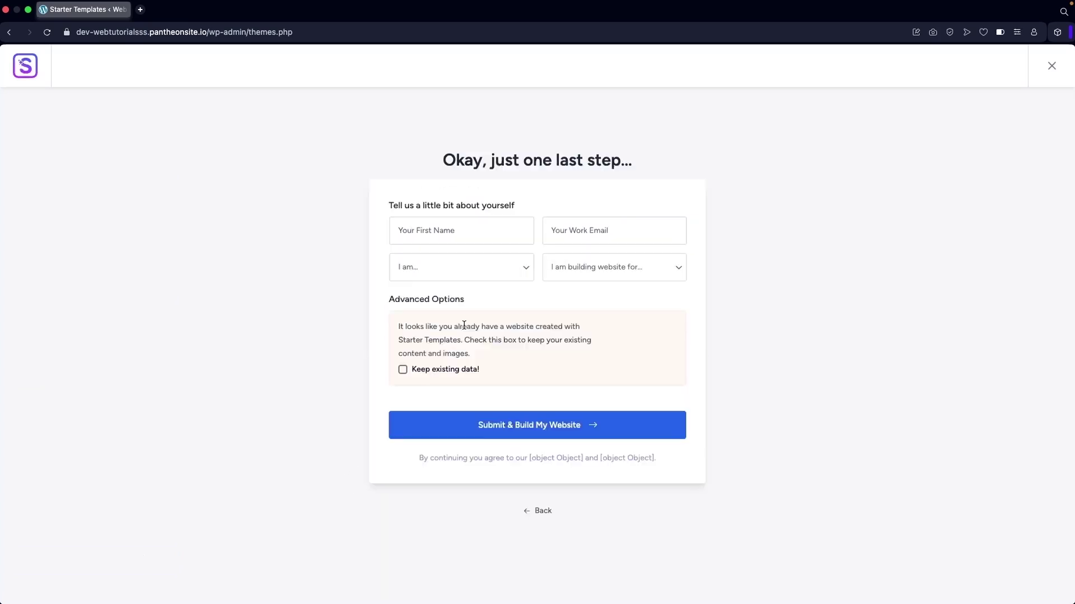
left_click(471, 425)
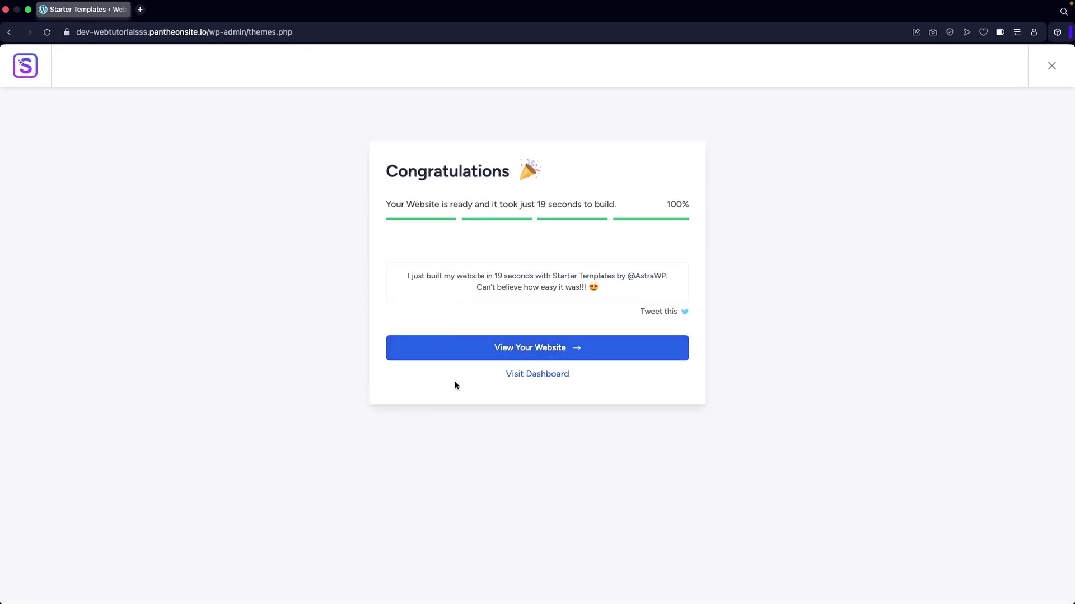
left_click(485, 347)
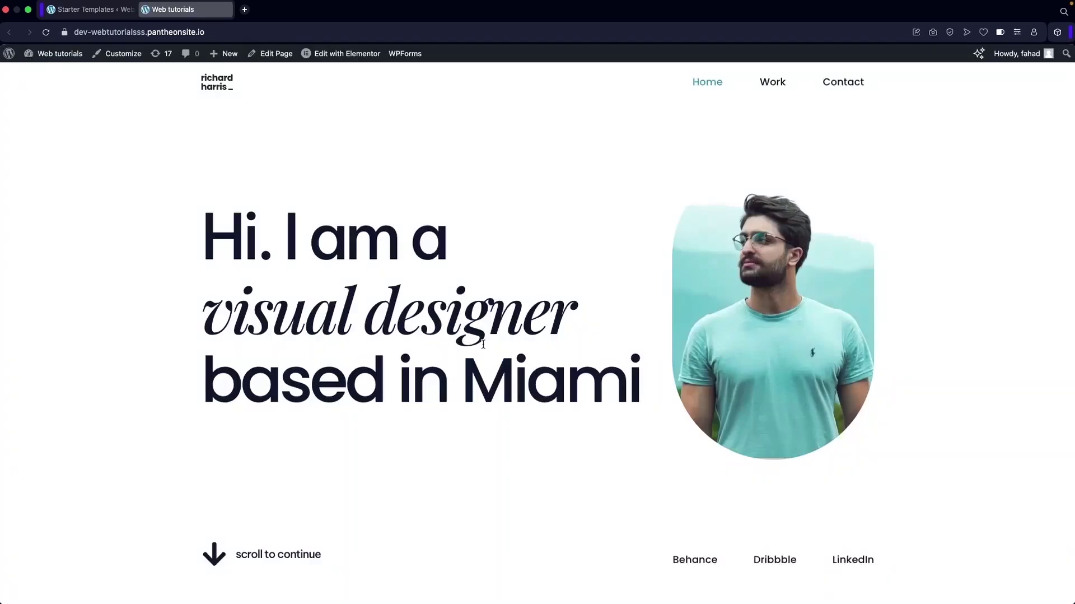
Scroll through the new Visual Artist Portfolio homepage.
scroll(482, 343, "down", 10)
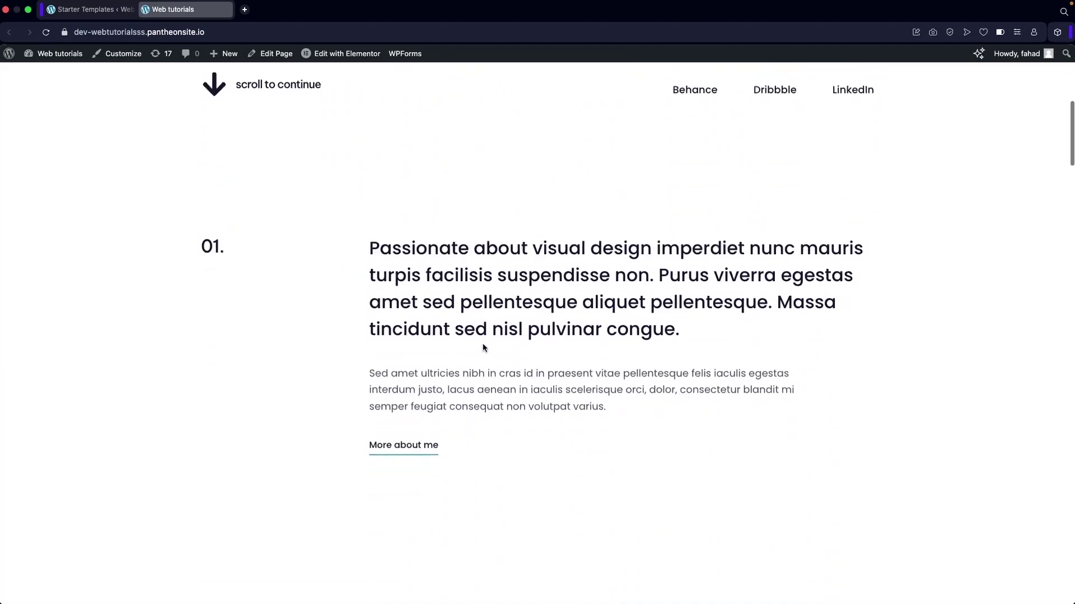
scroll(484, 347, "down", 13)
scroll(484, 349, "up", 4)
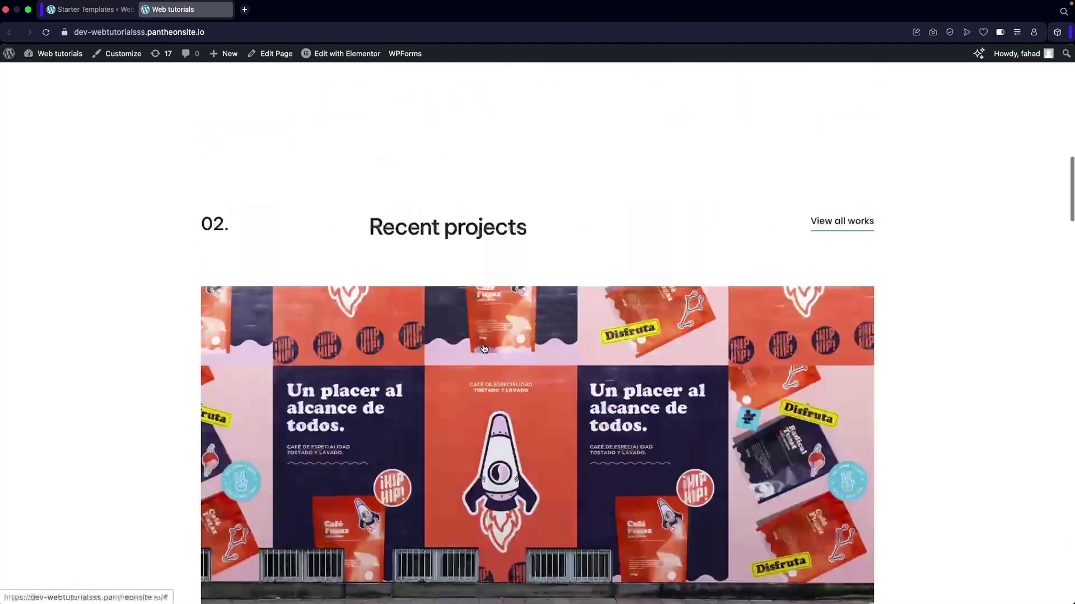
scroll(497, 344, "down", 10)
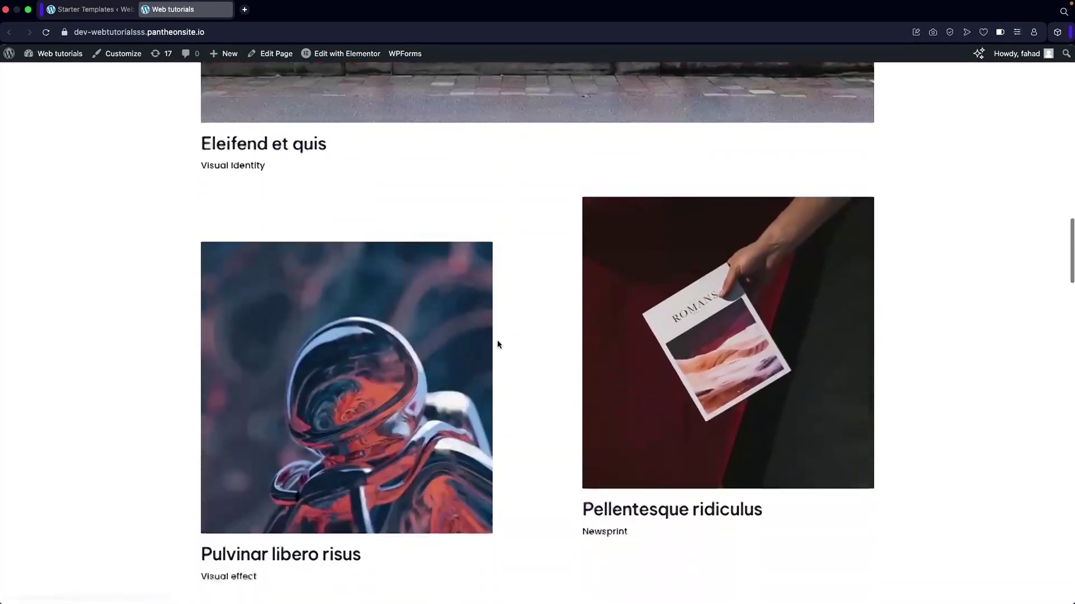
scroll(497, 344, "down", 11)
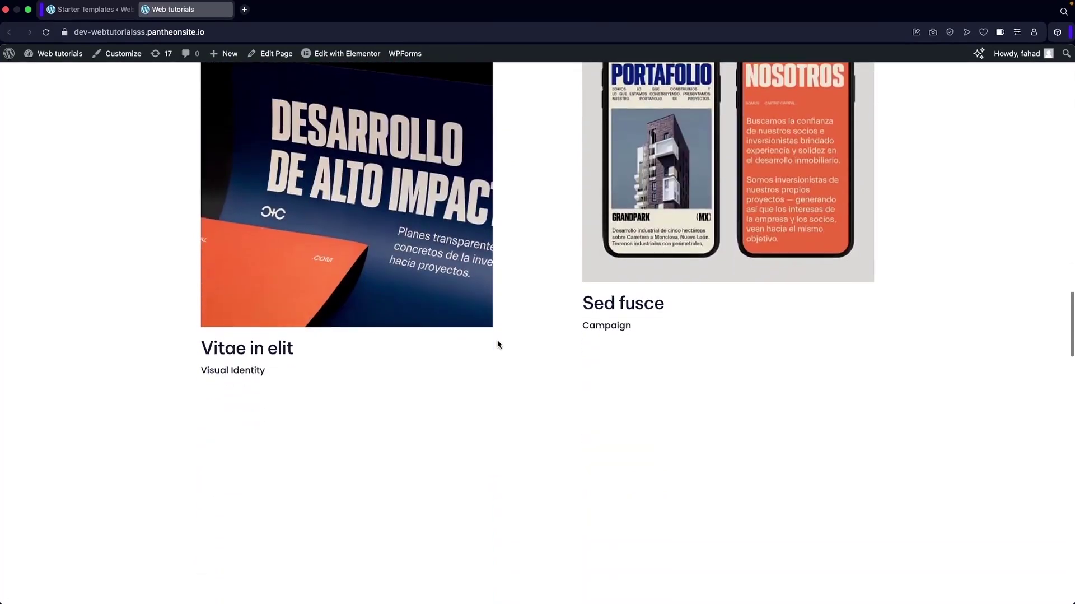
scroll(497, 344, "down", 7)
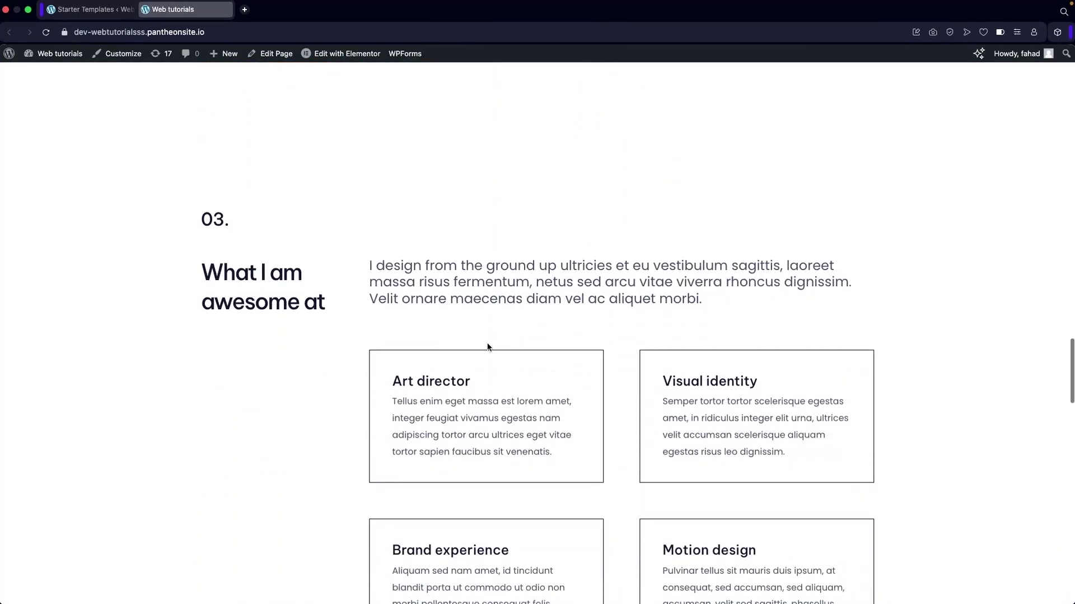
scroll(488, 347, "down", 1)
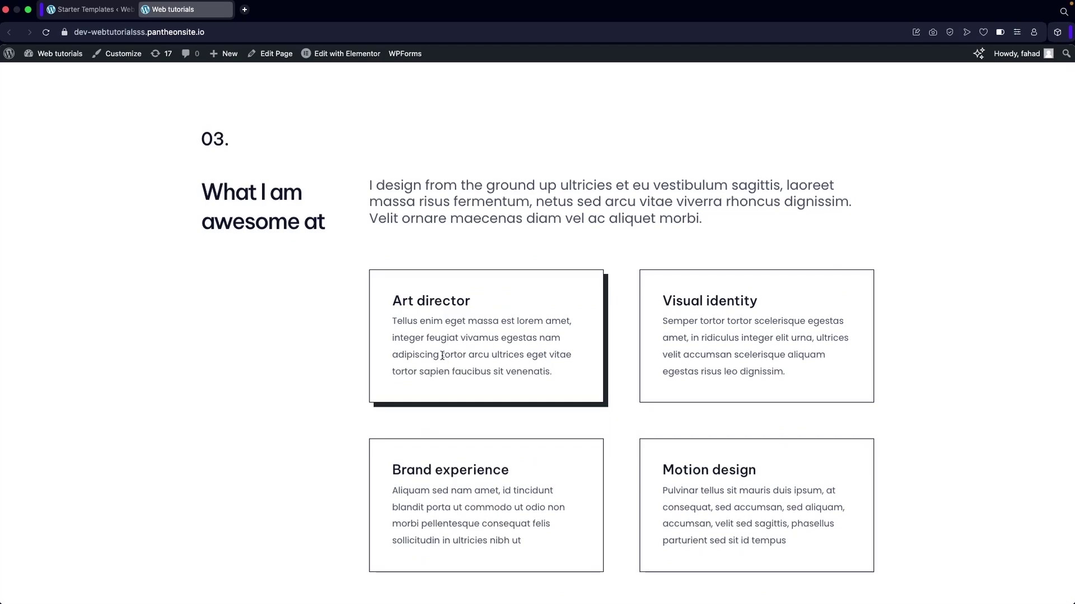
scroll(442, 355, "down", 2)
scroll(442, 355, "down", 8)
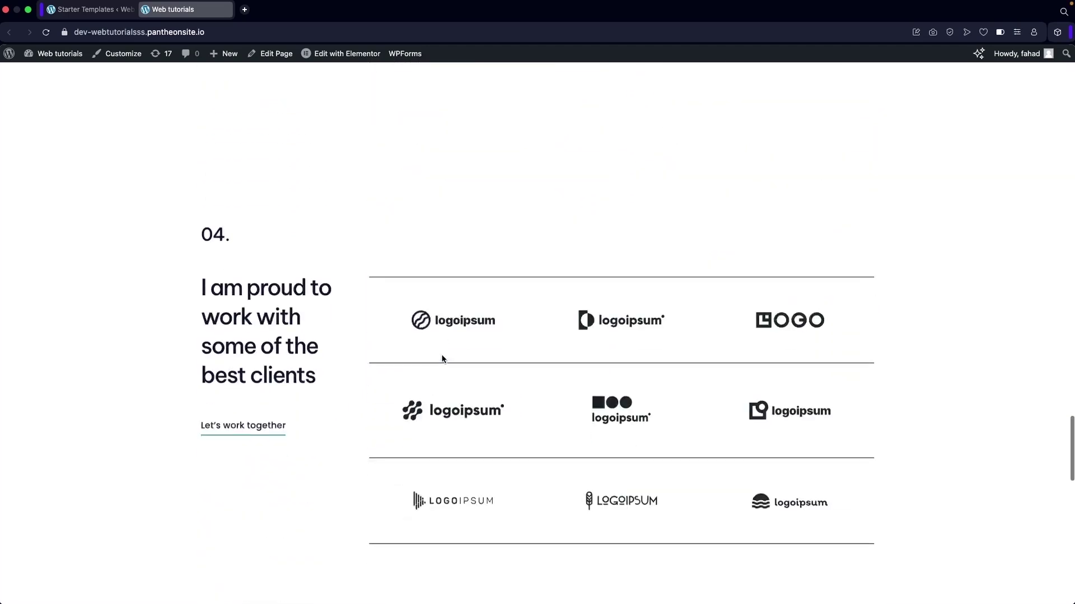
scroll(442, 359, "up", 10)
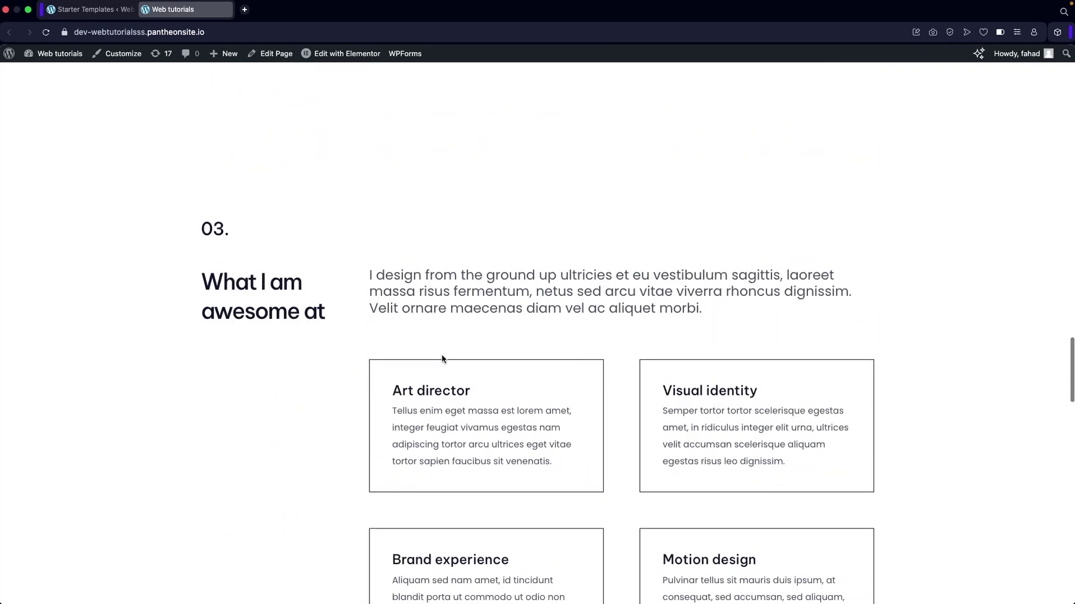
scroll(443, 358, "down", 10)
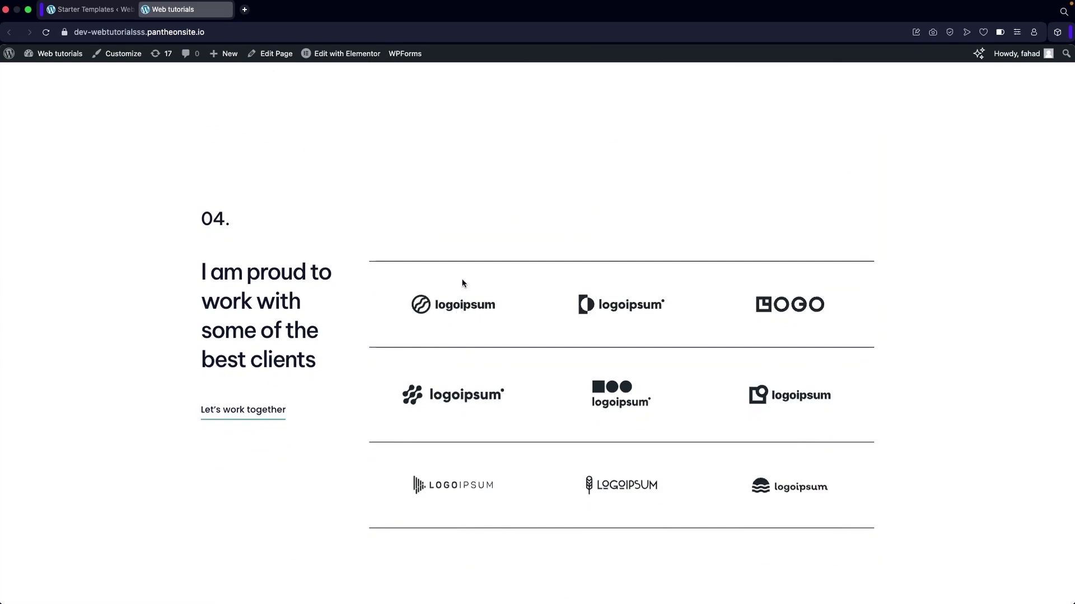
Return to the hero section and open the Home page in Elementor.
scroll(463, 282, "down", 10)
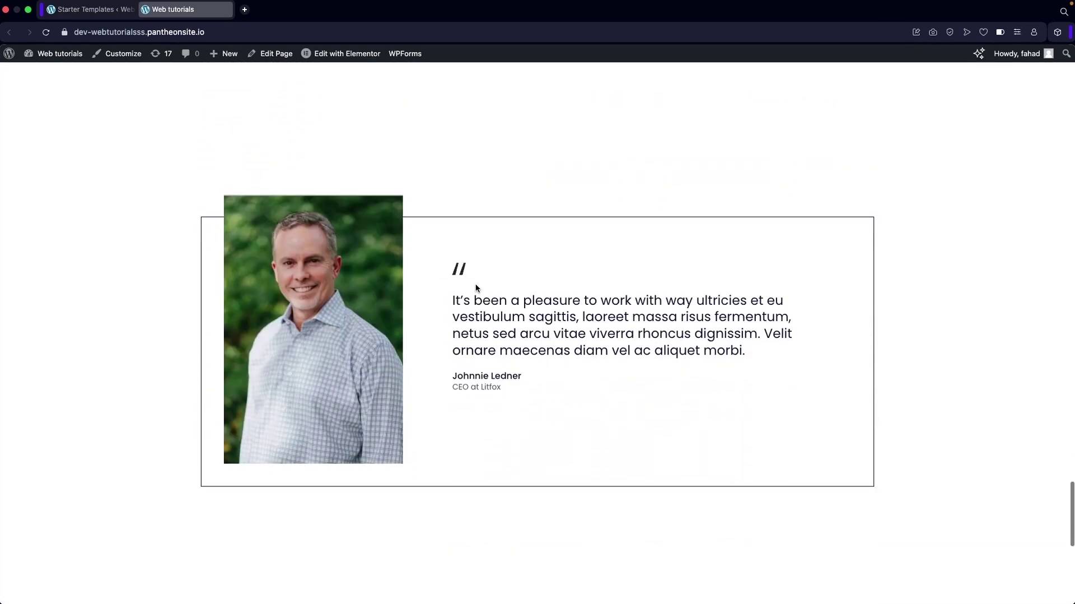
scroll(465, 295, "down", 7)
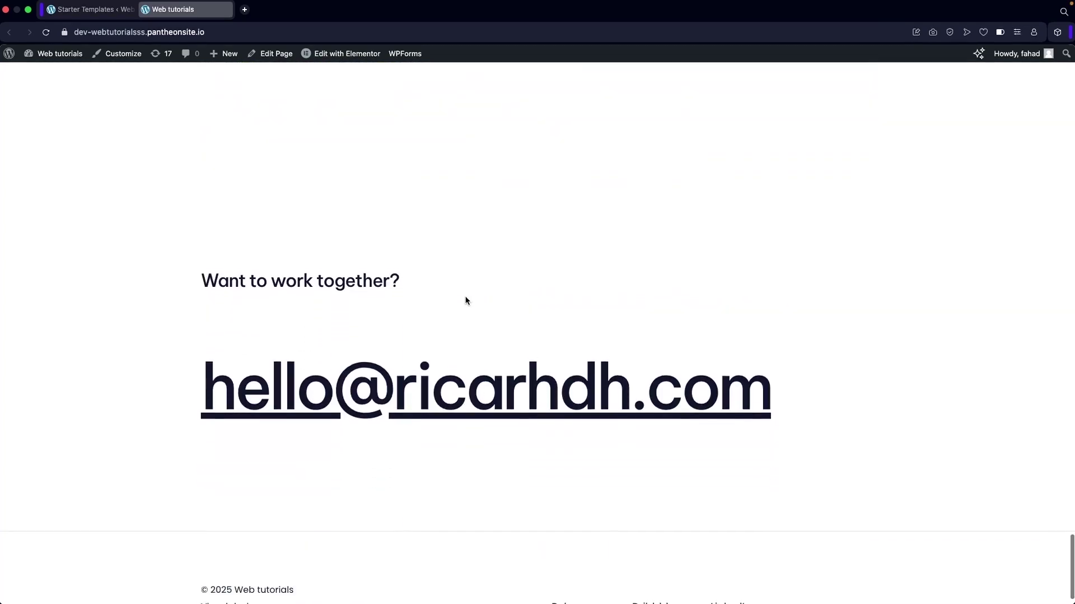
scroll(465, 300, "down", 1)
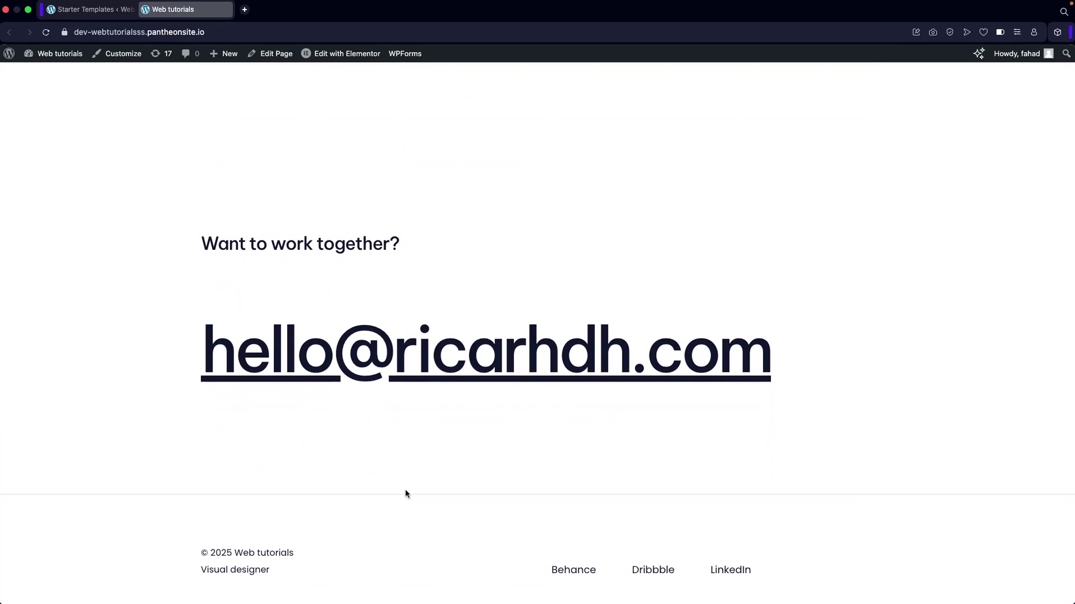
scroll(420, 453, "up", 20)
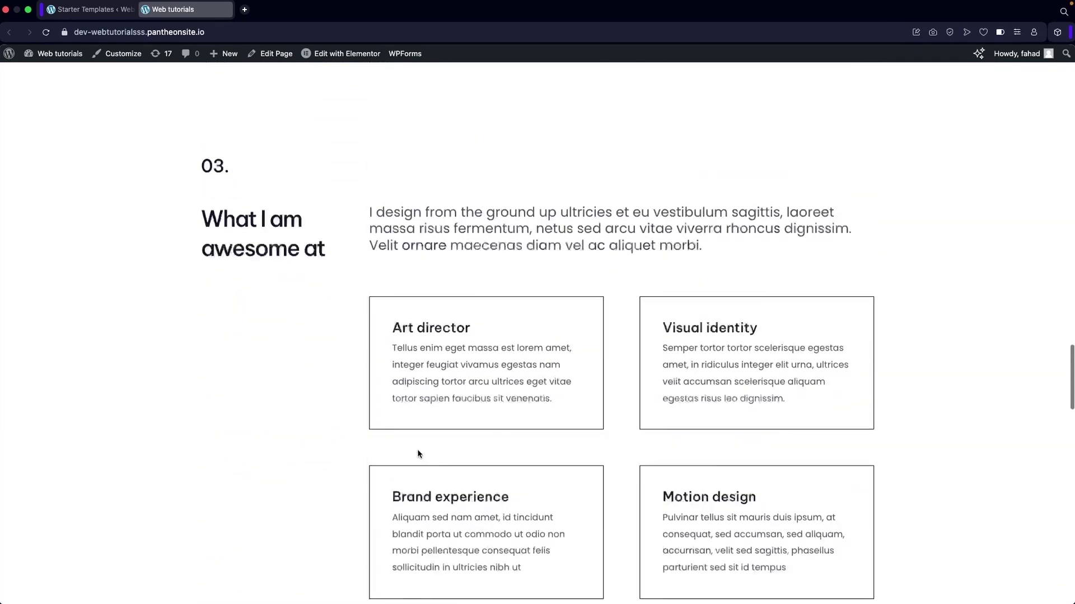
scroll(422, 455, "up", 15)
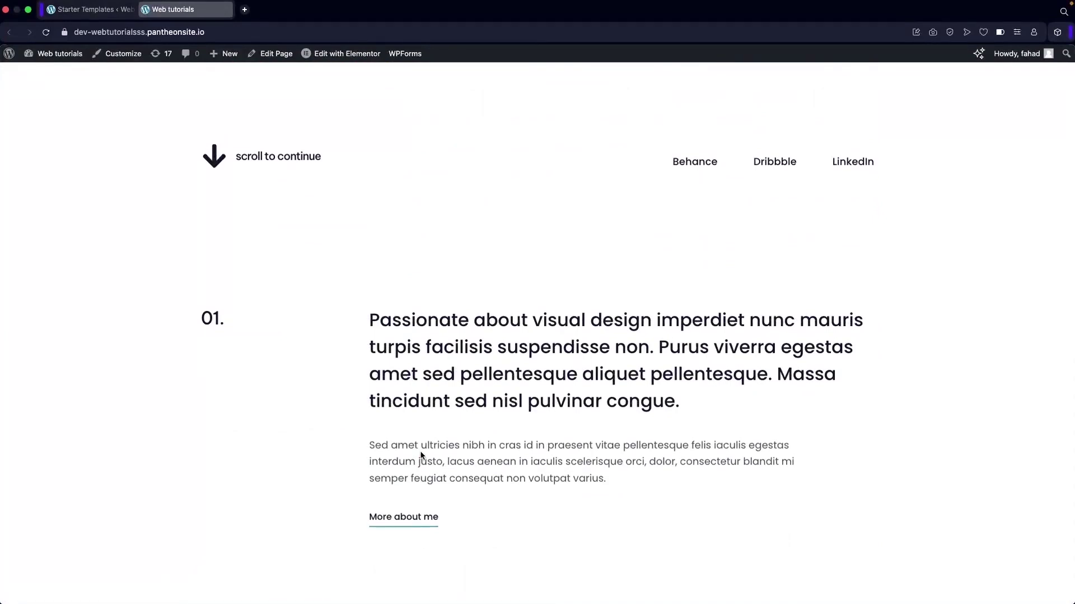
scroll(421, 454, "up", 7)
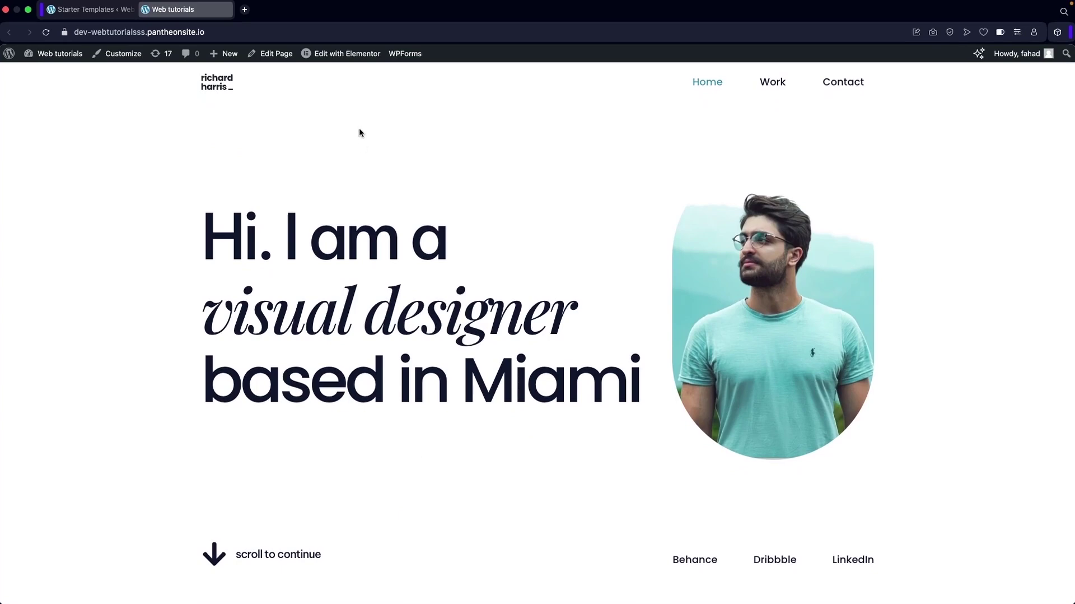
left_click(333, 56)
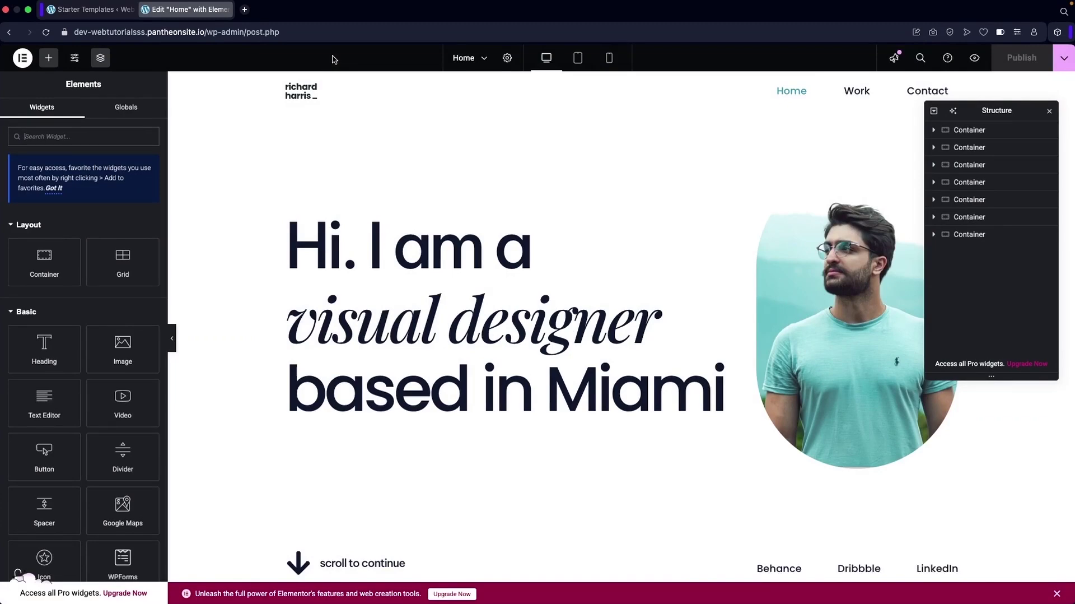
Inspect the first two containers' layout settings: Flexbox, Boxed width, 1200 px.
left_click(963, 130)
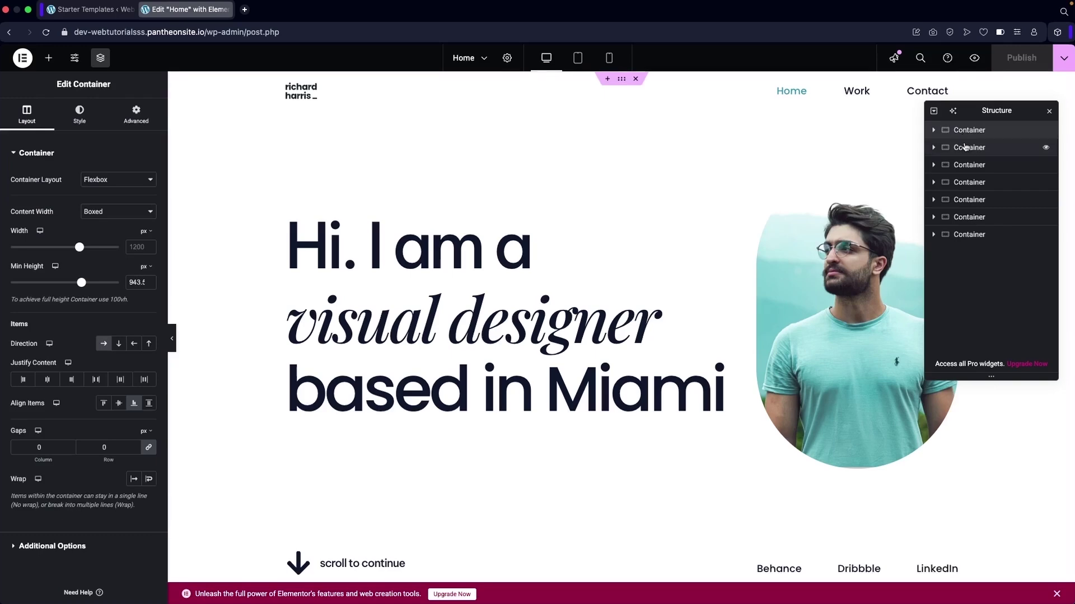
left_click(966, 148)
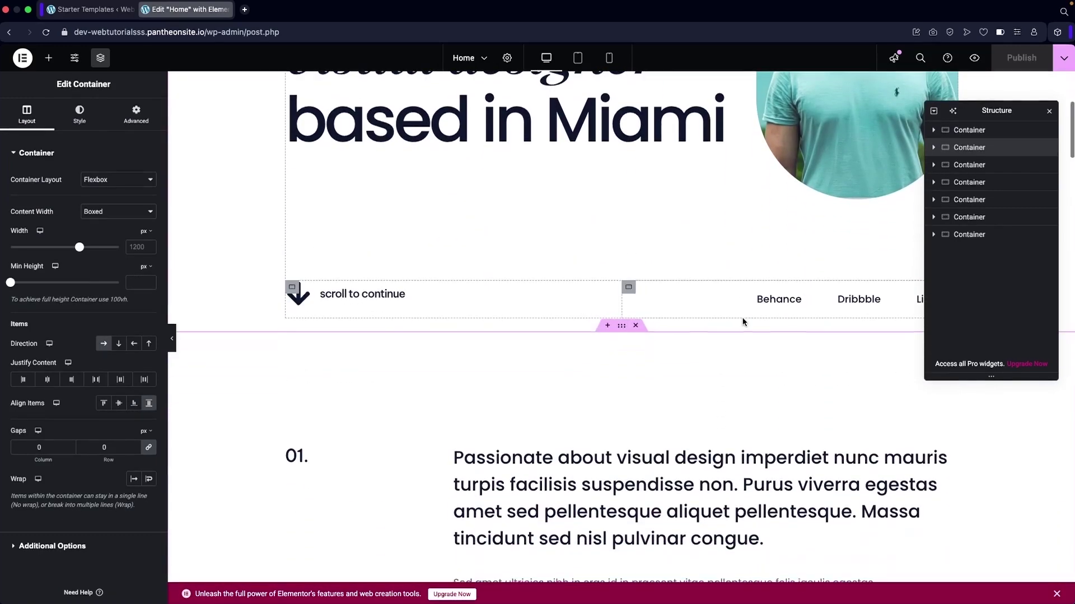
scroll(882, 219, "down", 3)
scroll(751, 318, "down", 5)
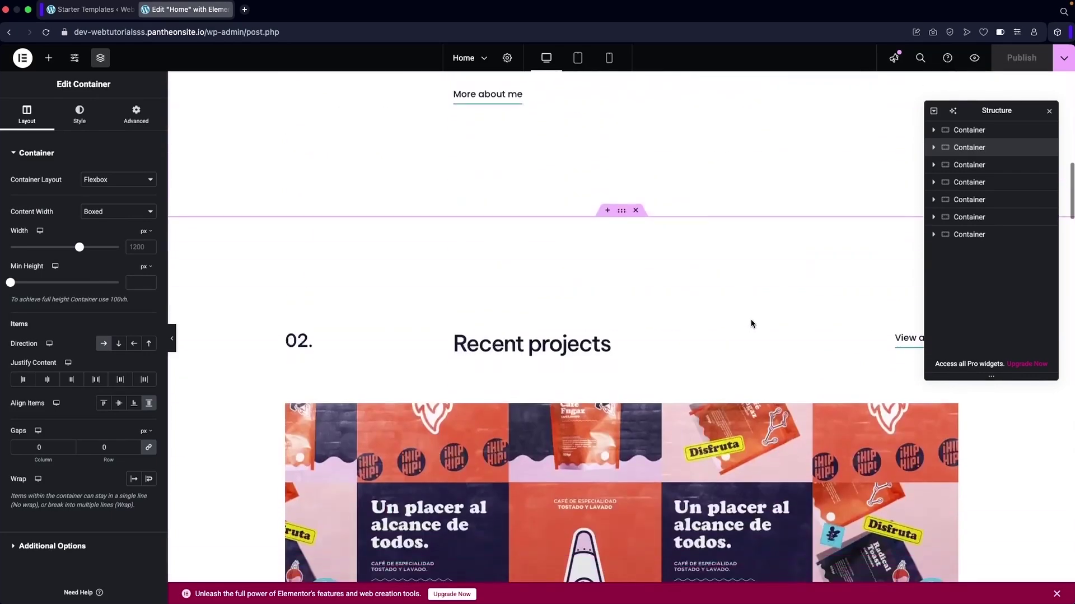
scroll(731, 338, "up", 10)
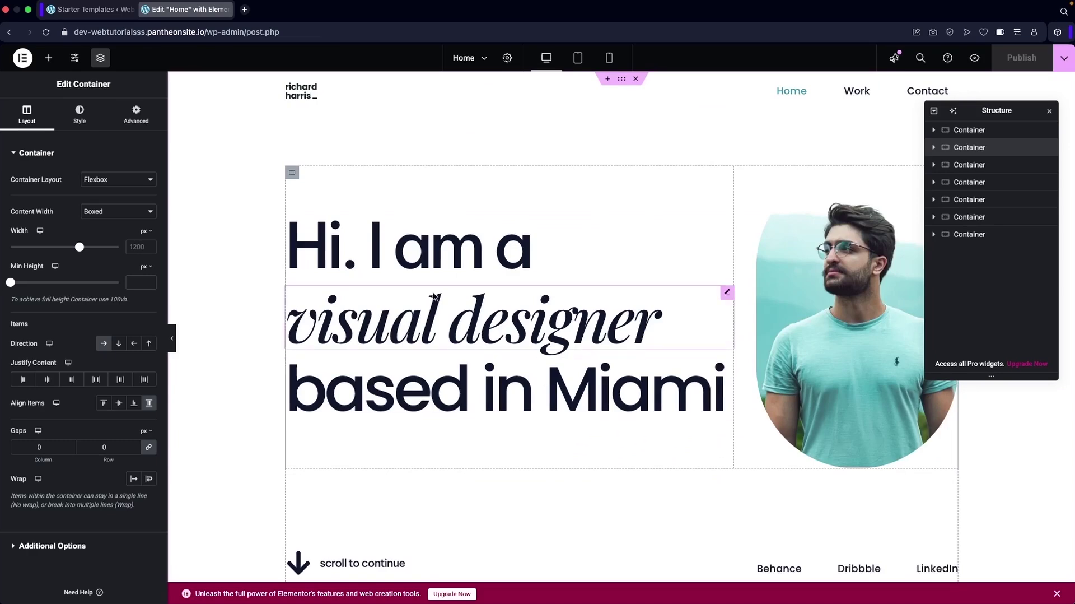
Change the hero's 'visual designer' heading to 'web developer'.
left_click(411, 337)
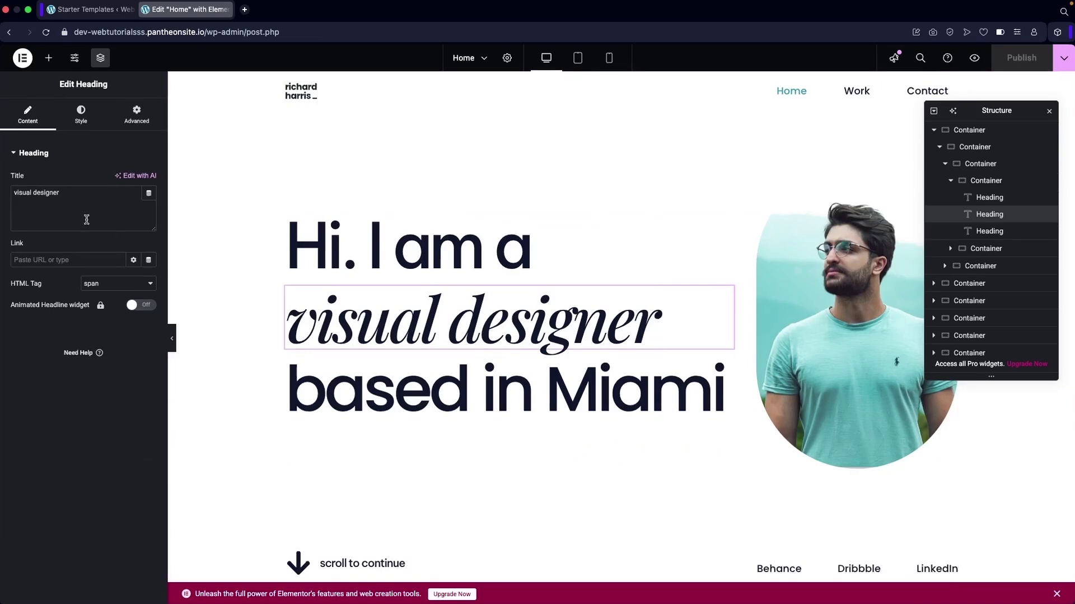
triple_click(72, 190)
type("front end ")
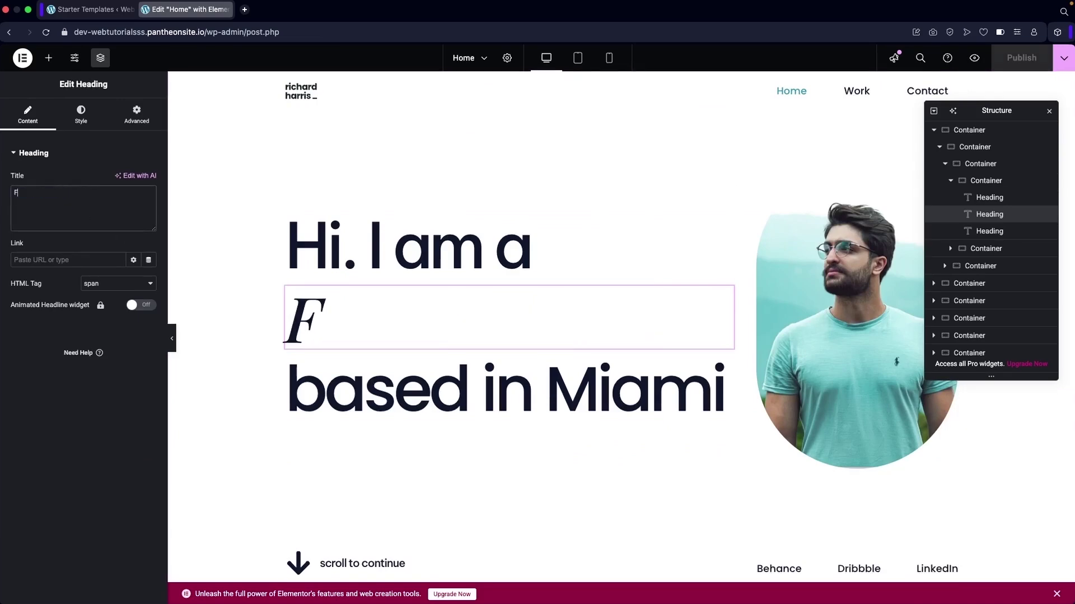
type("dev")
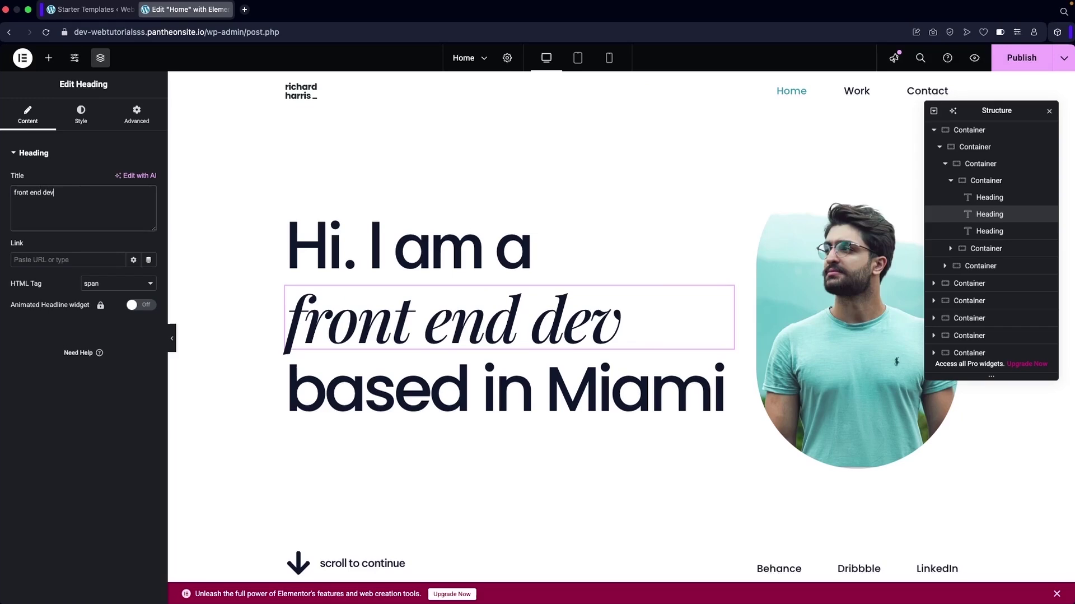
left_click(40, 193)
key("BackSpace")
key("BackSpace")
key("BackSpace")
key("BackSpace")
key("BackSpace")
key("BackSpace")
key("BackSpace")
key("BackSpace")
key("BackSpace")
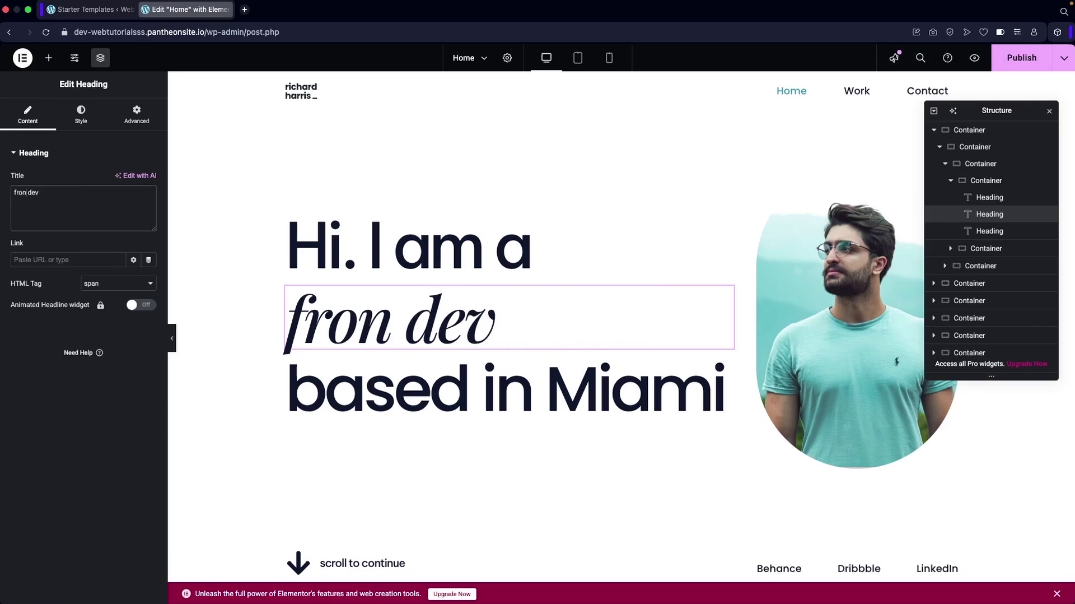
type("web d")
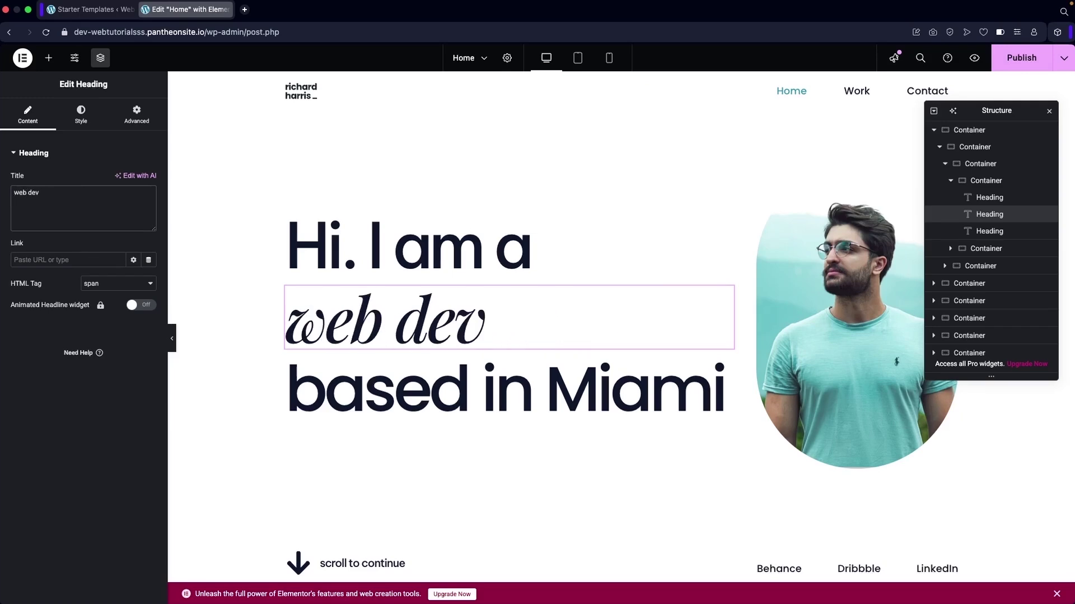
type("eveloper")
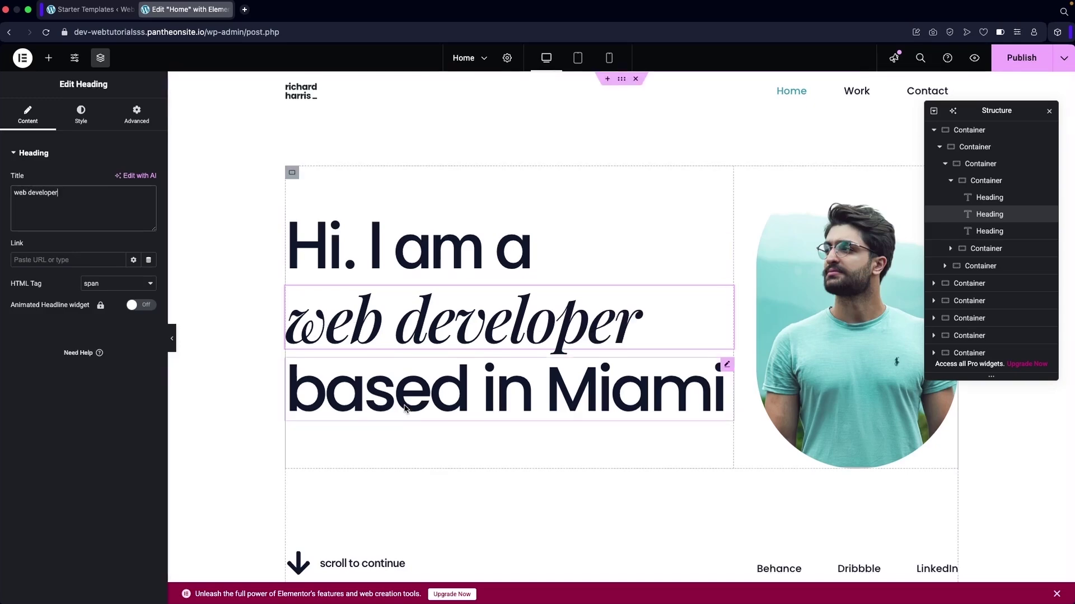
scroll(404, 408, "down", 1)
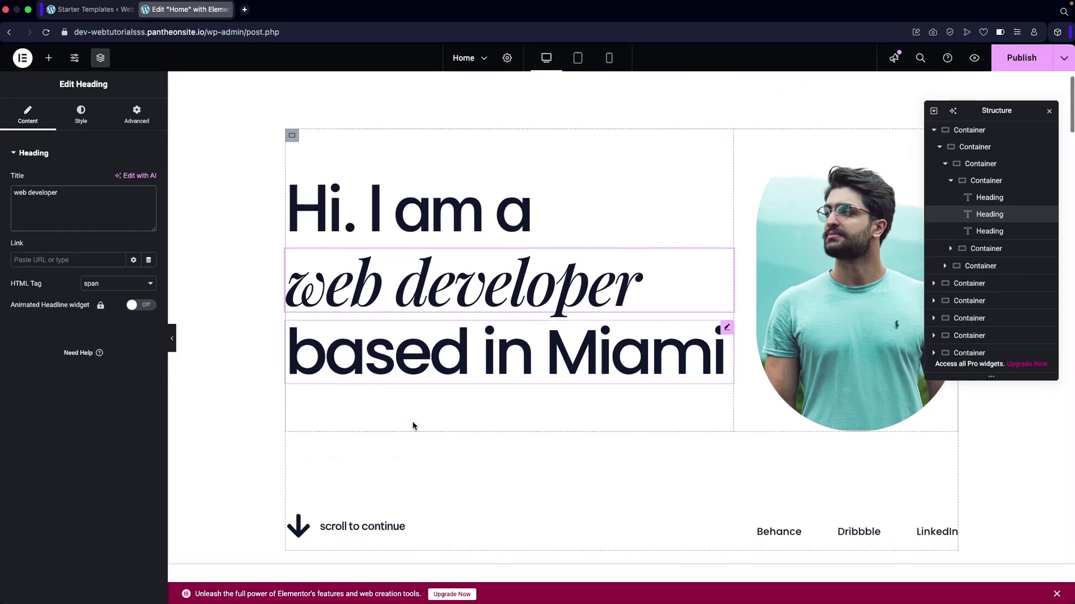
Try replacing Miami with 'CA' in the 'based in Miami' heading, then undo.
left_click(417, 356)
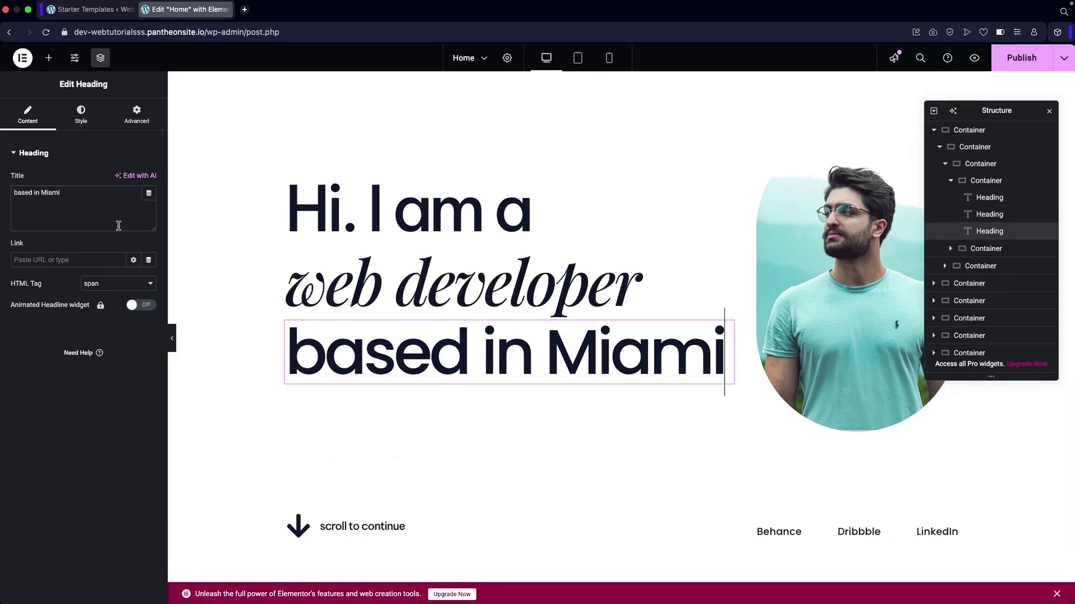
key("BackSpace")
key("BackSpace")
key("BackSpace")
key("BackSpace")
key("BackSpace")
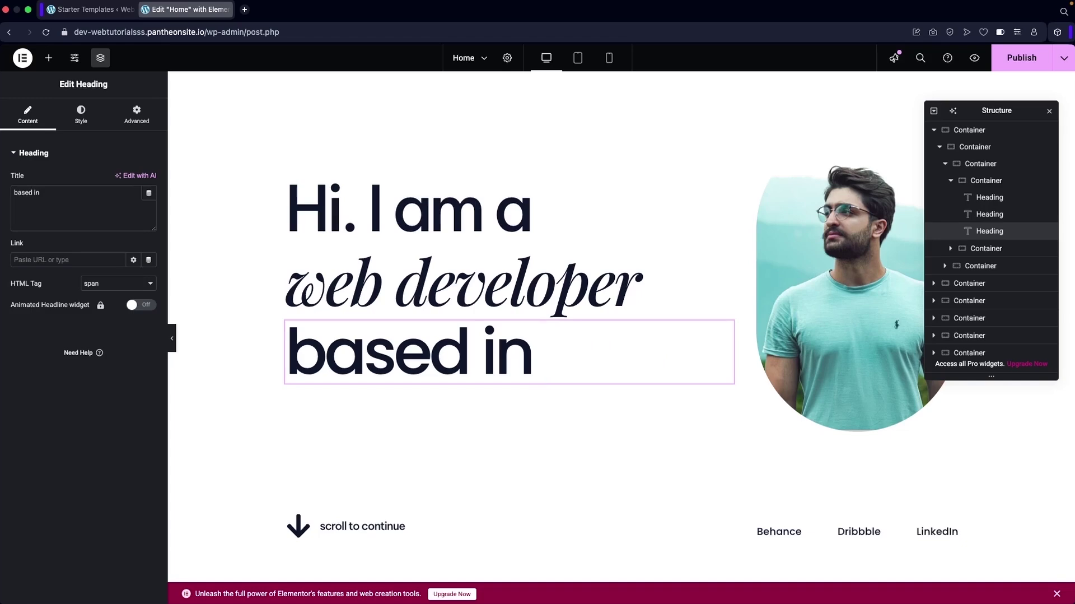
type("CA")
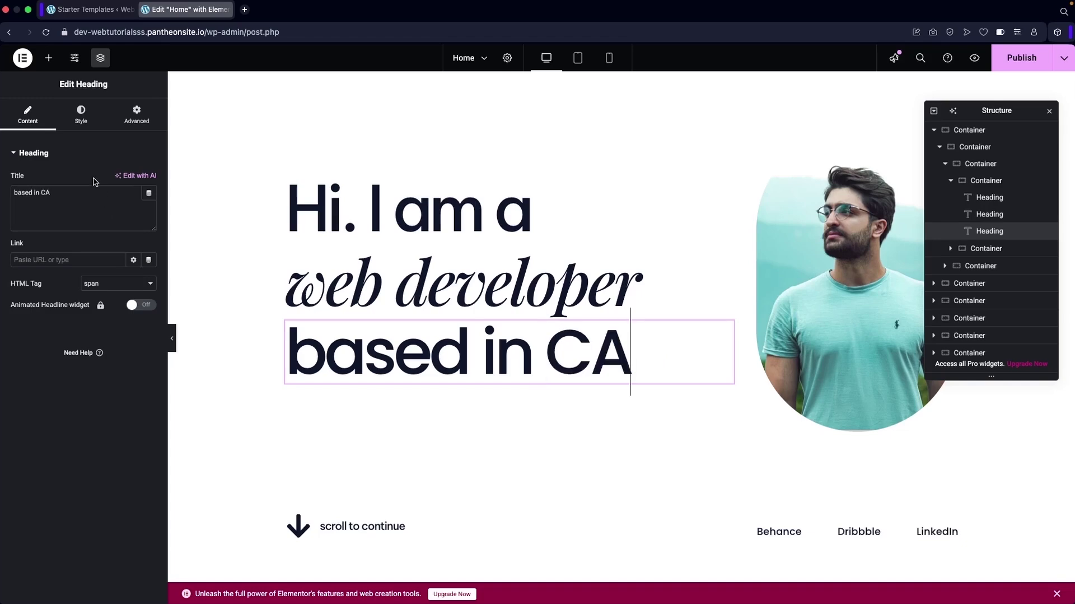
key("ctrl+z")
left_click(93, 196)
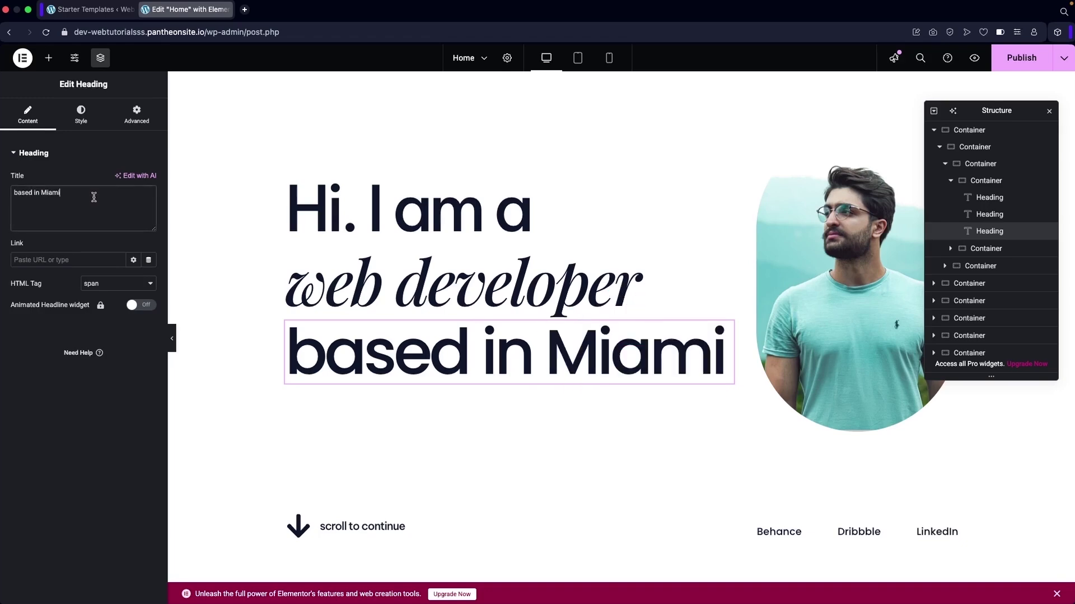
scroll(482, 319, "down", 1)
Replace the hero portrait with the pexels-photo-3399995 photo of the man in a black T-shirt.
left_click(844, 269)
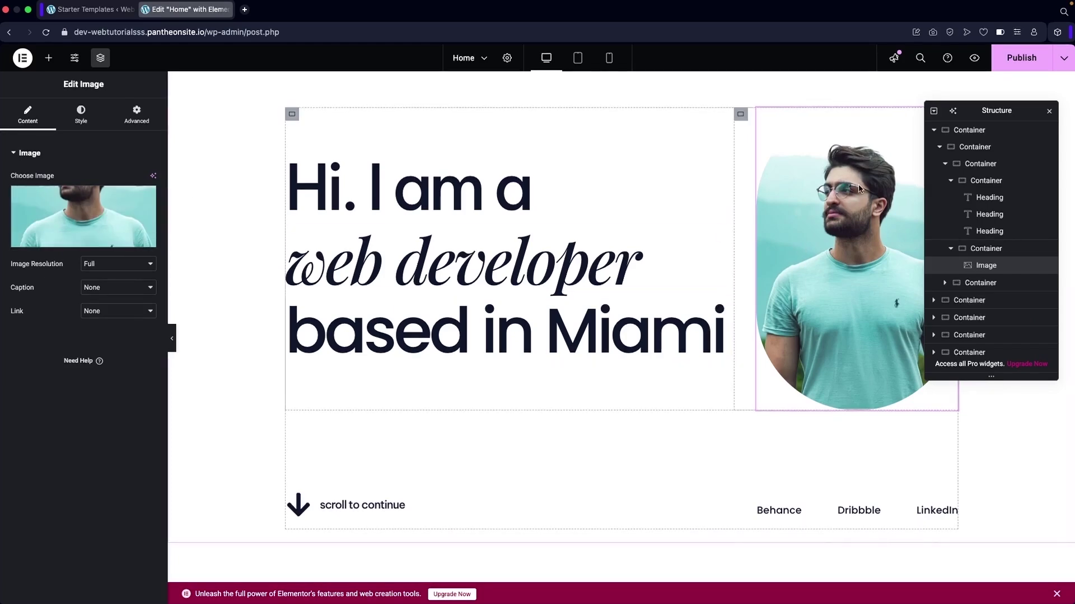
left_click(89, 205)
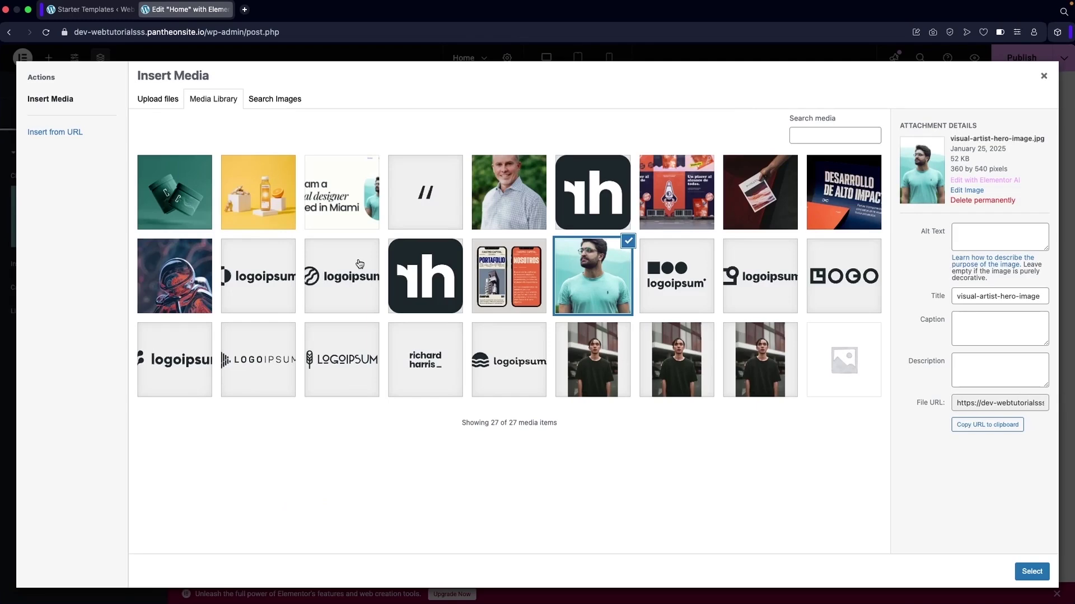
left_click(603, 350)
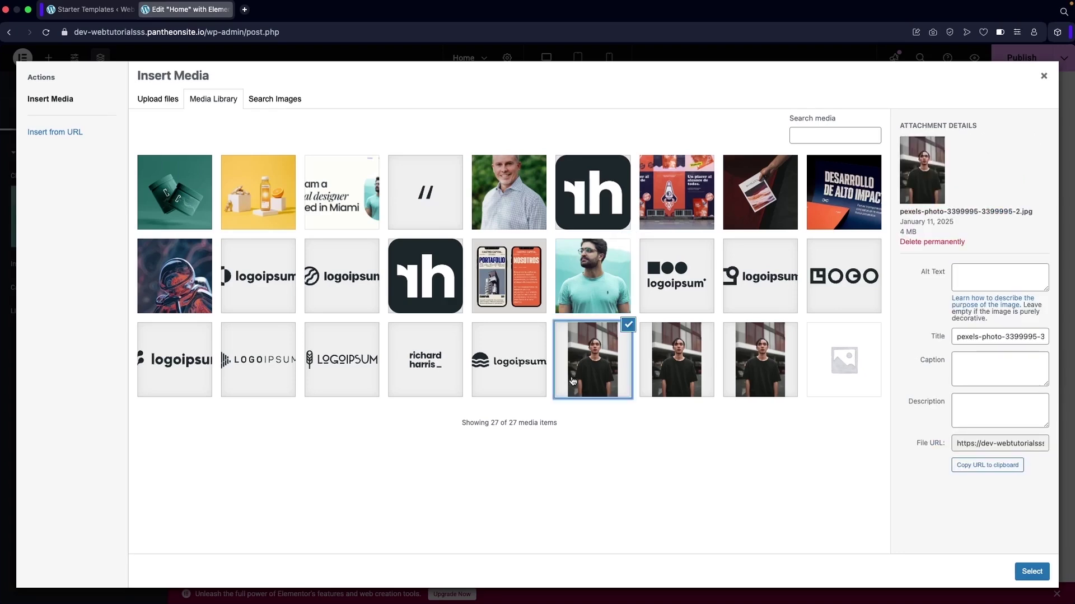
left_click(1025, 572)
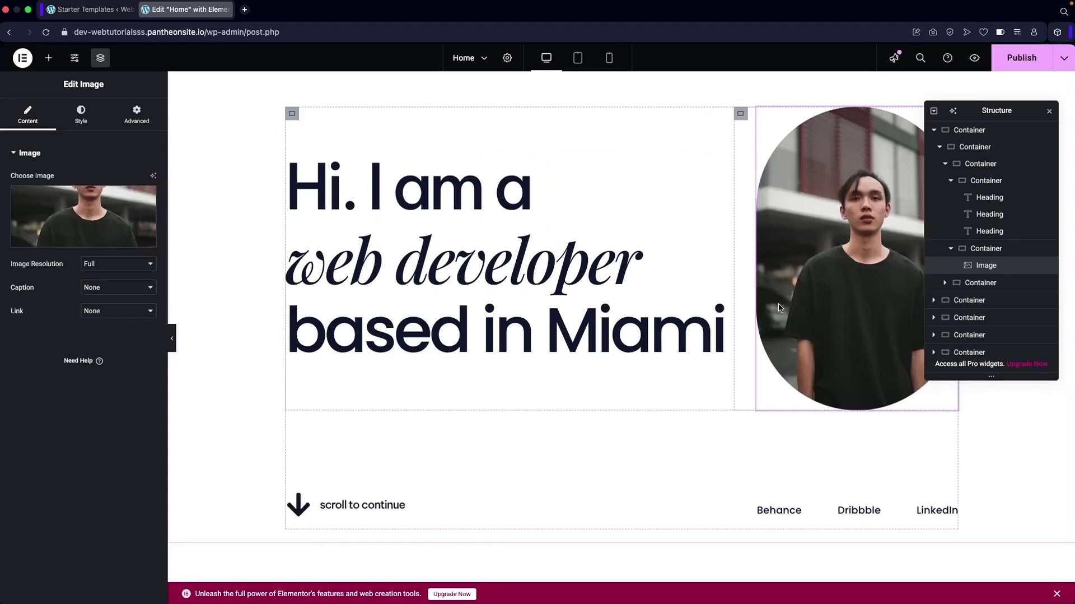
scroll(755, 335, "down", 3)
left_click(365, 336)
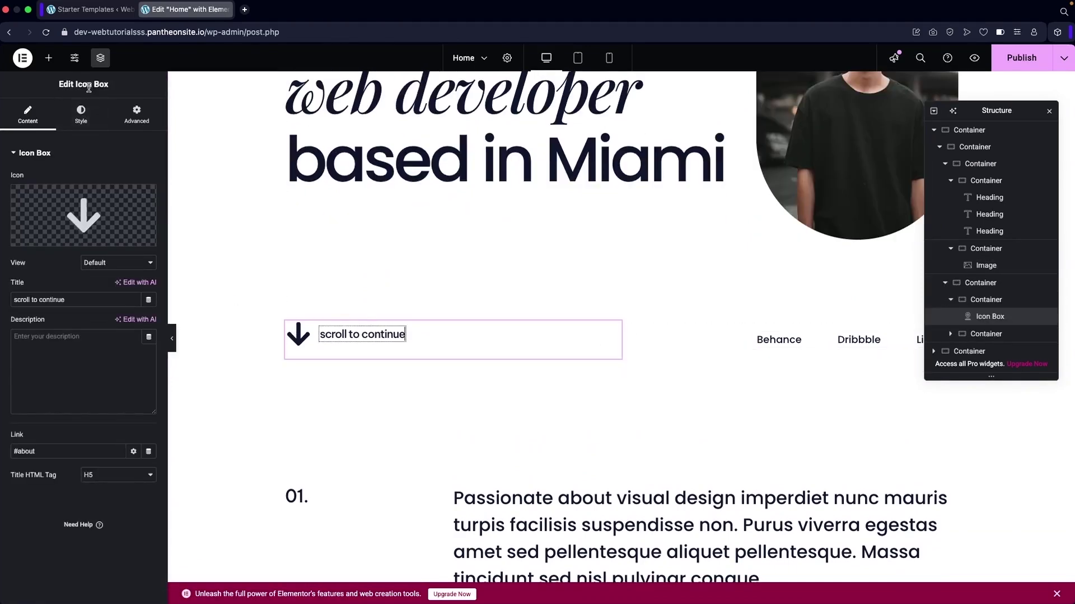
Change the scroll to continue icon from the plain arrow to the Icon Library's circled down-arrow.
triple_click(66, 301)
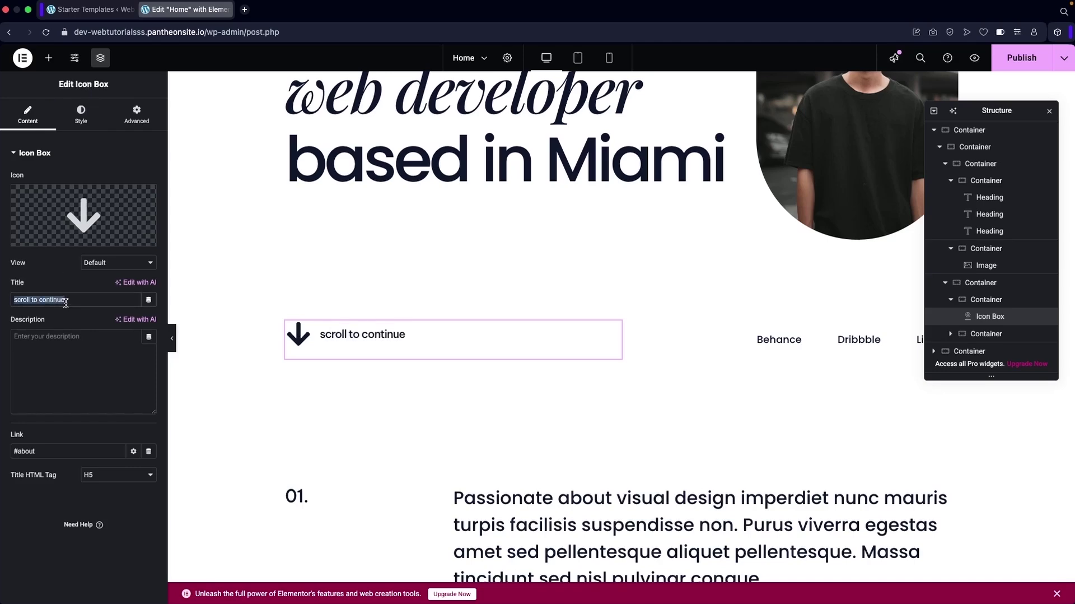
left_click(51, 206)
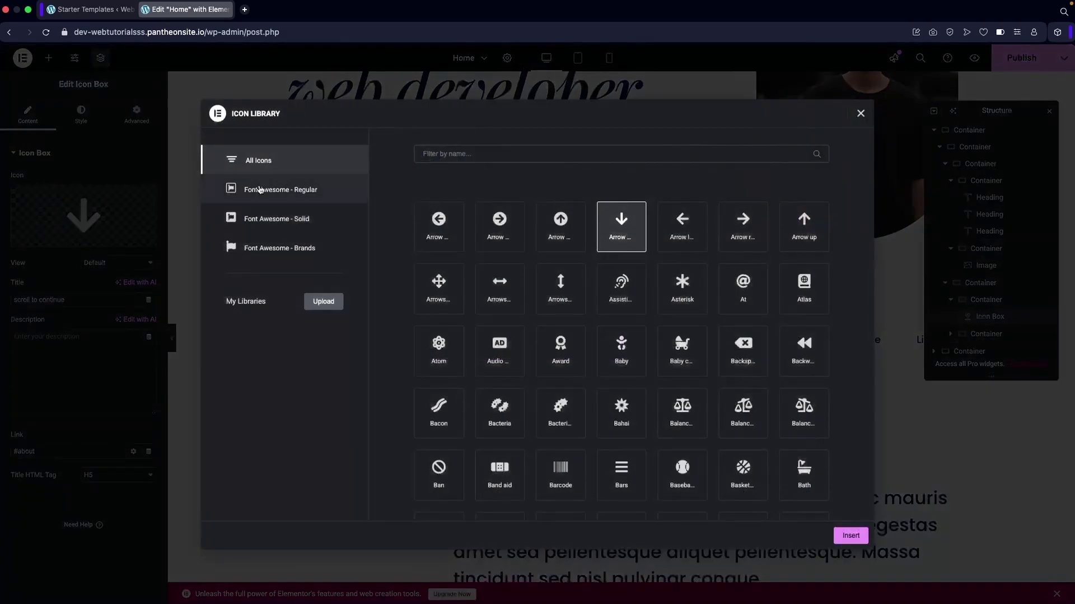
scroll(481, 337, "down", 1)
scroll(482, 337, "up", 4)
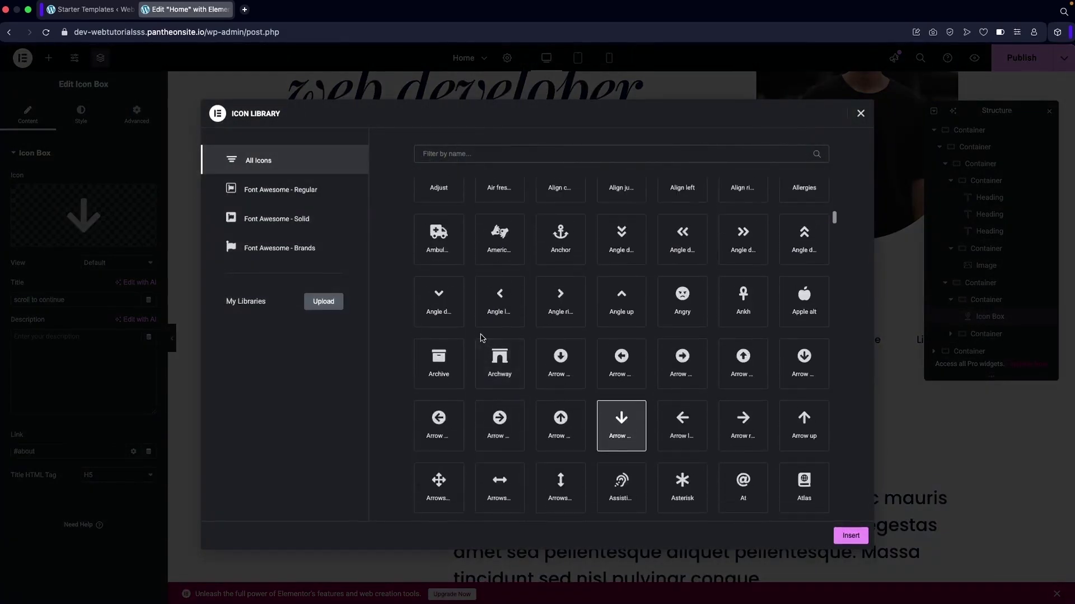
scroll(481, 337, "down", 2)
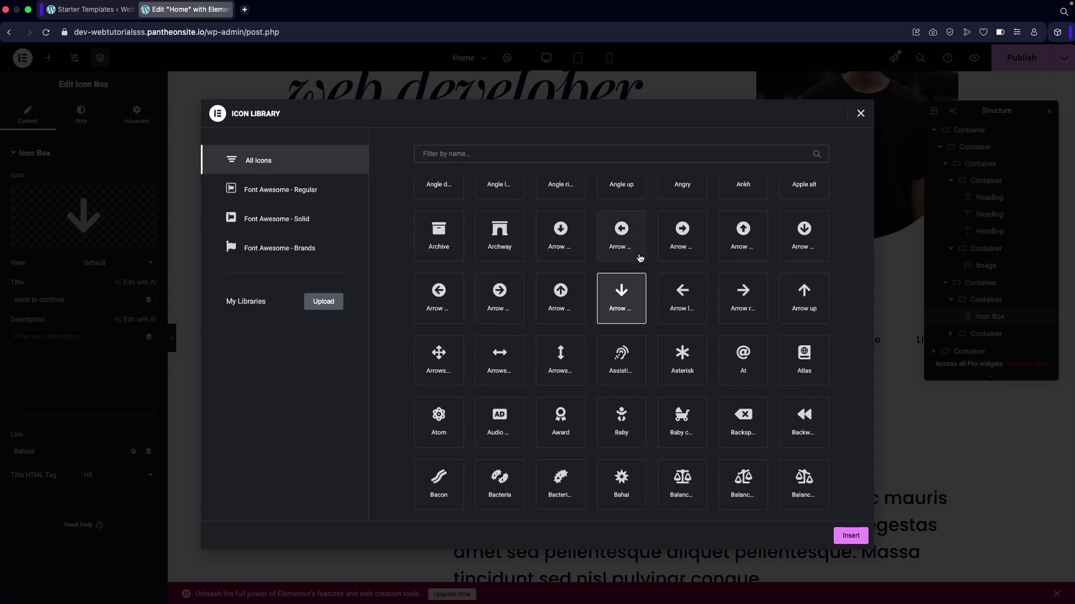
left_click(812, 238)
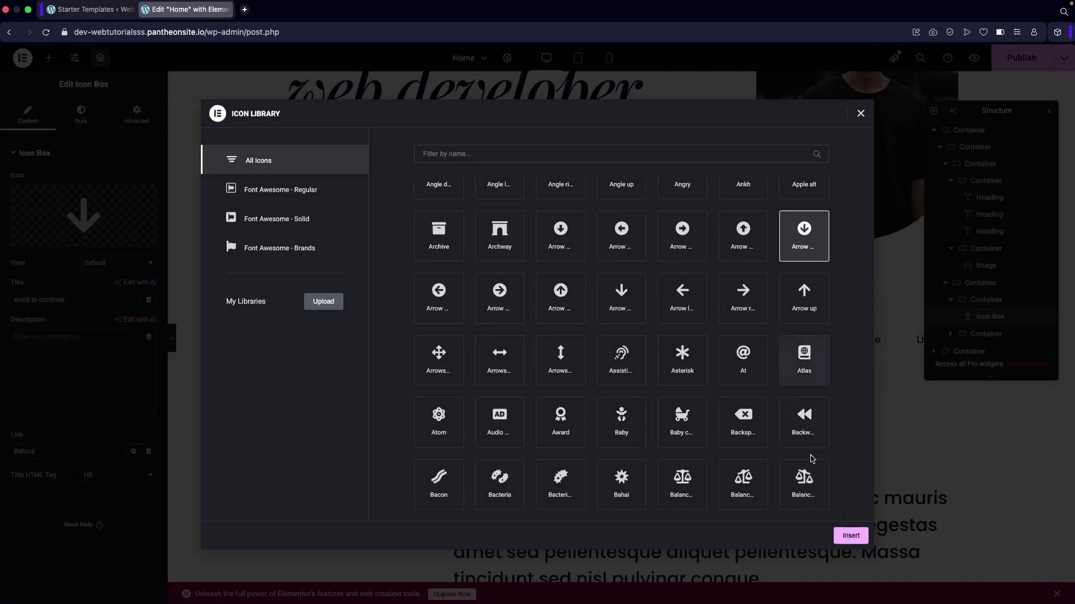
left_click(849, 534)
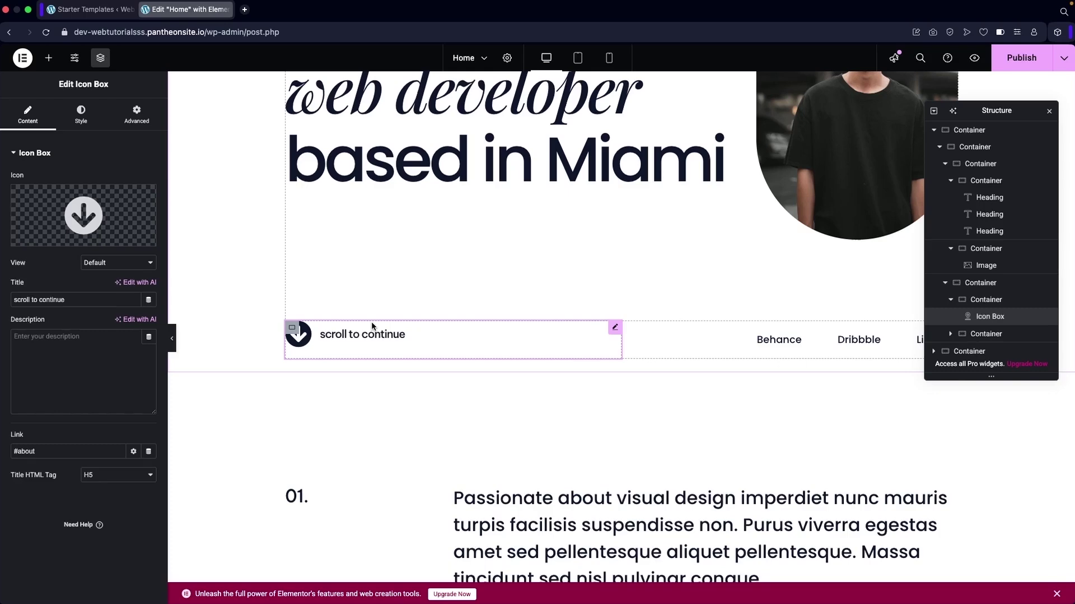
Open the social links icon list and expand the Behance, Dribbble and LinkedIn items.
scroll(405, 347, "down", 3)
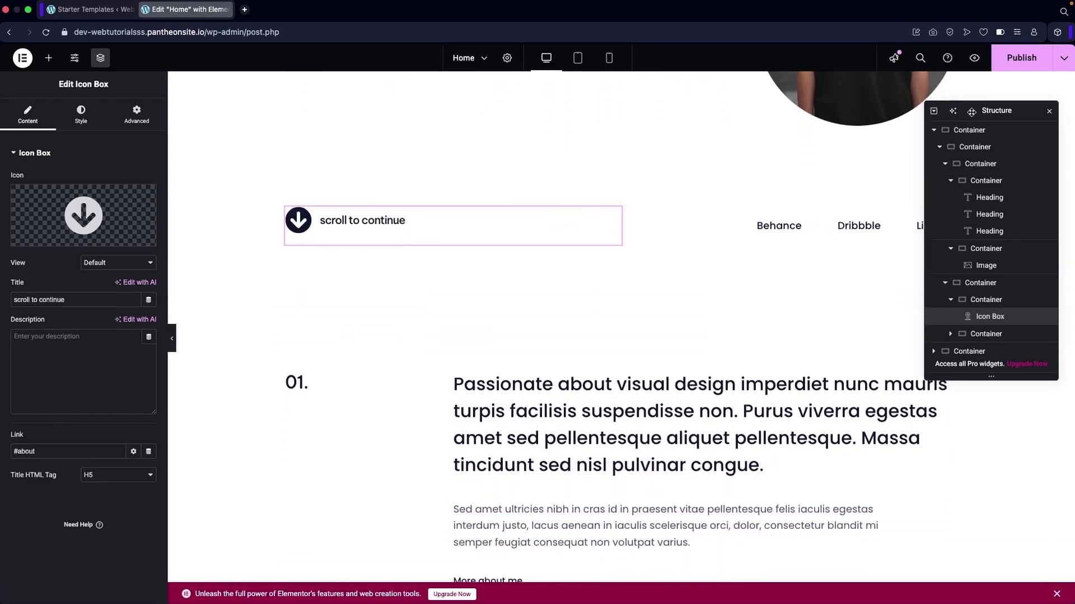
left_click_drag(971, 112, 975, 280)
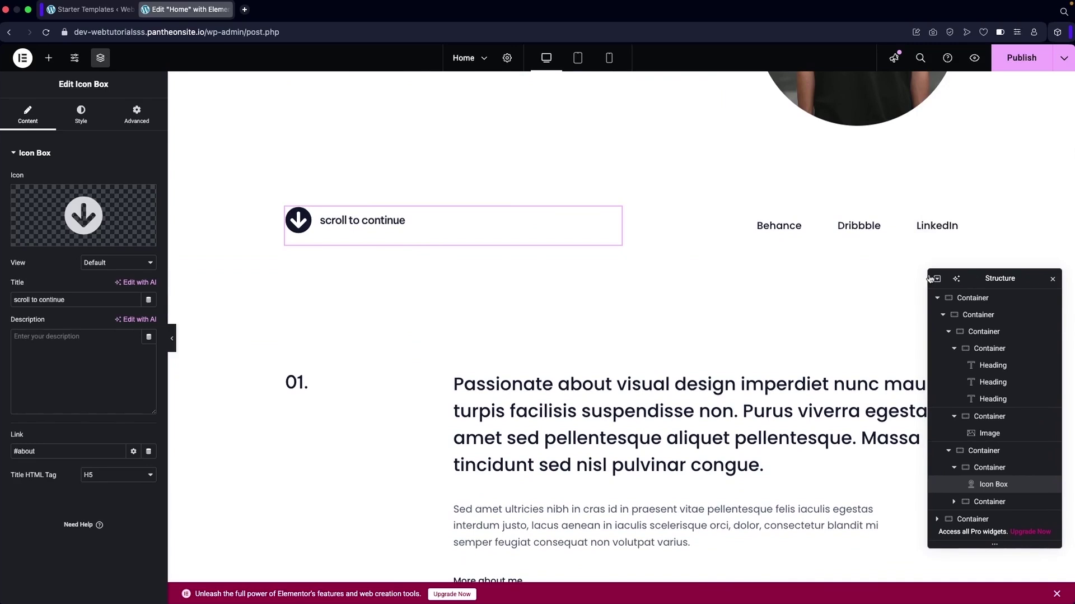
left_click(789, 233)
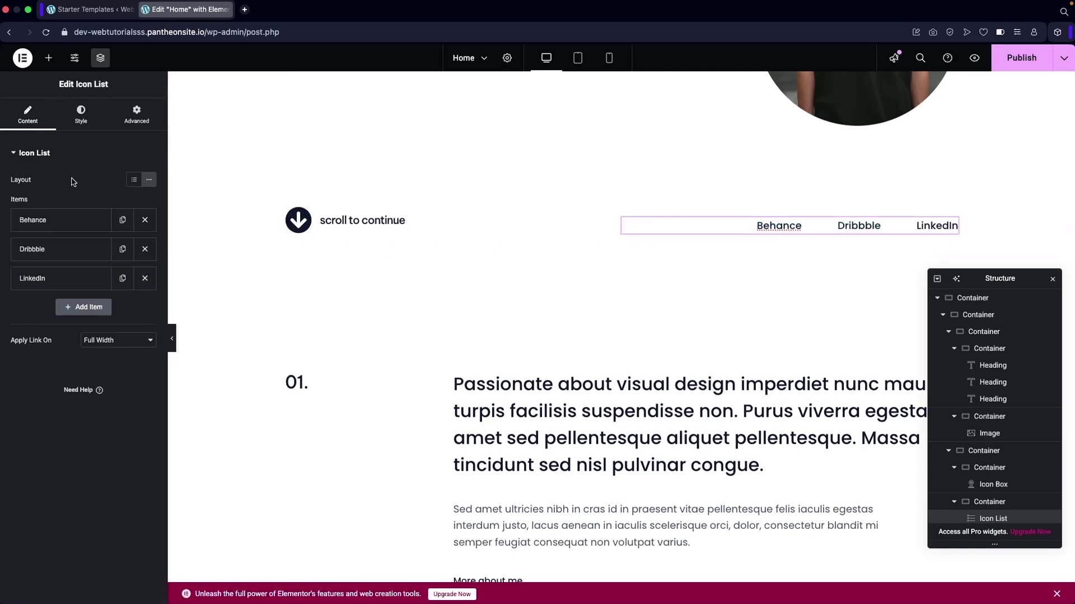
left_click(65, 220)
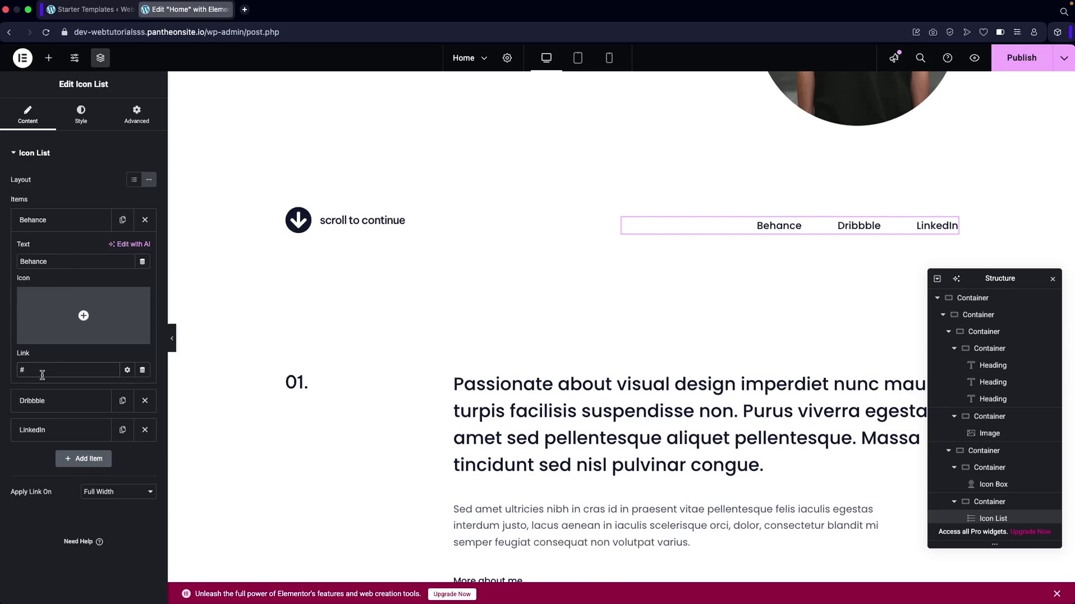
left_click(48, 402)
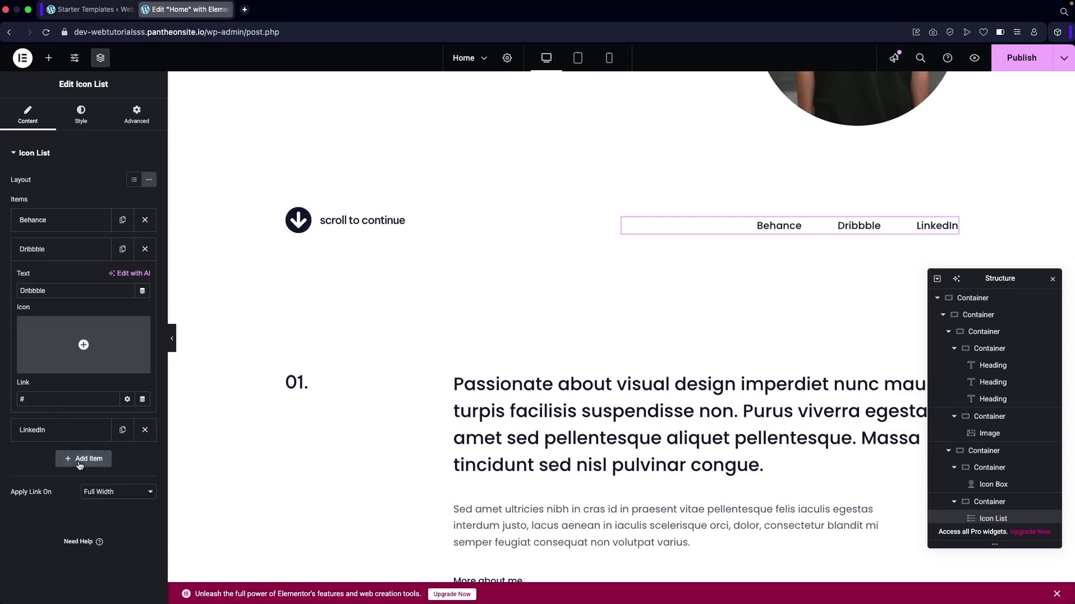
left_click(62, 428)
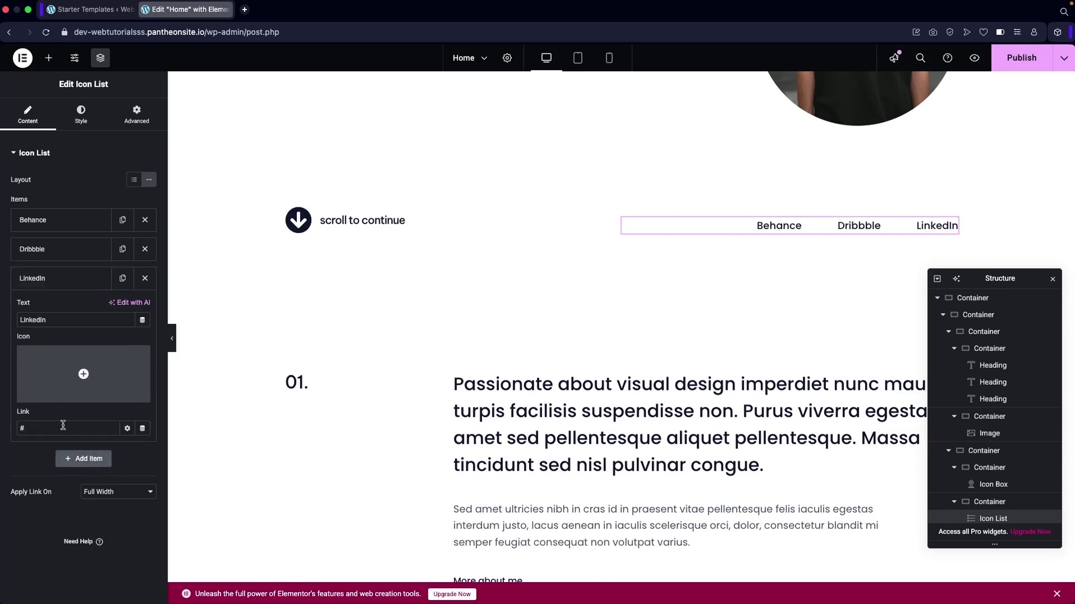
Add a fourth item named Instagram with its check icon removed and a # link.
left_click(67, 460)
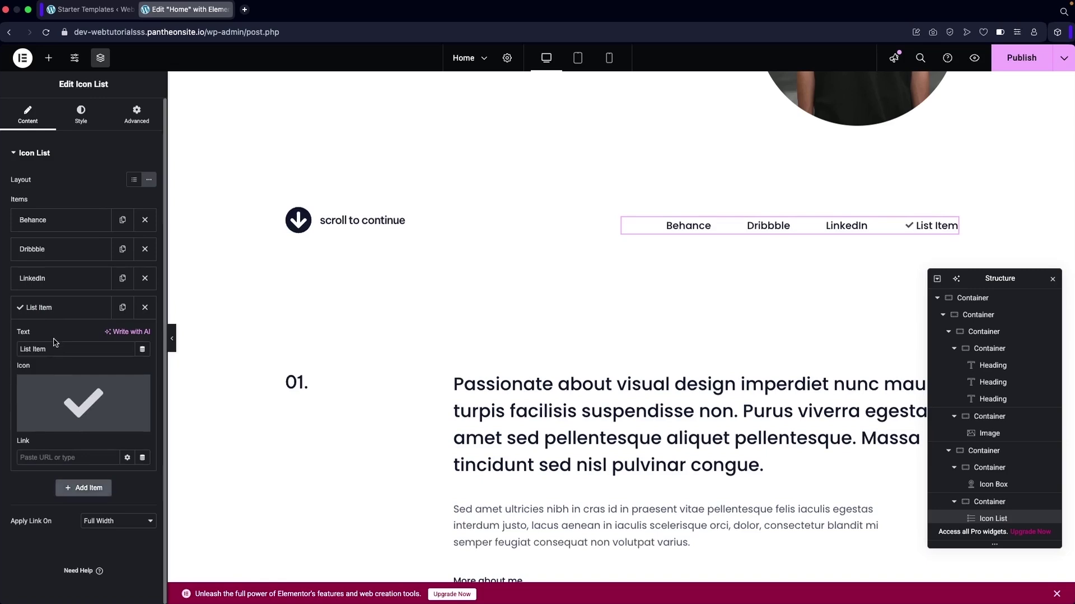
left_click_drag(67, 348, 21, 348)
type("Instagram")
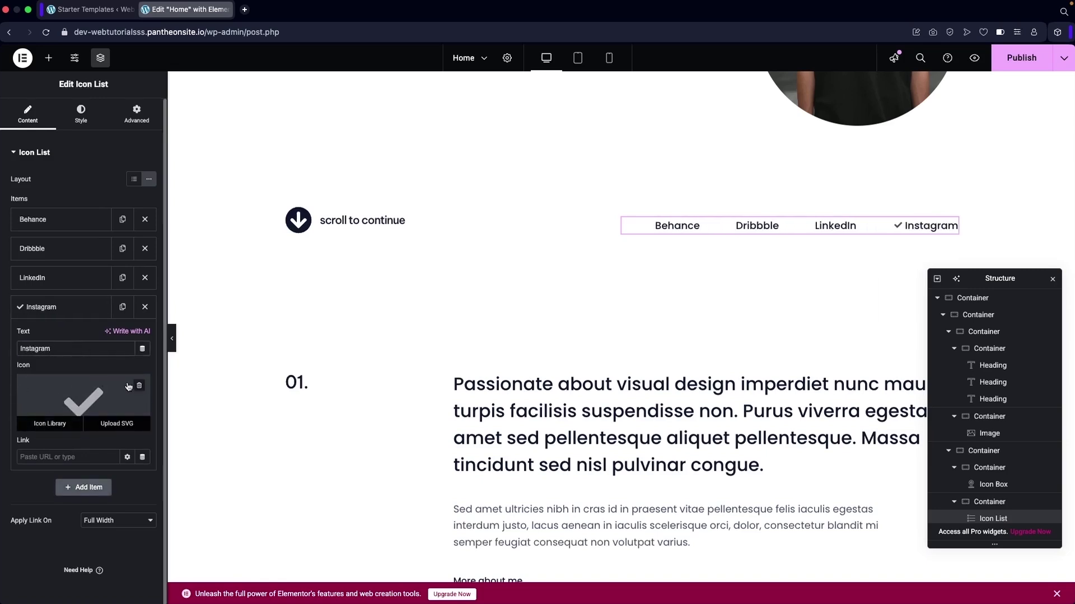
left_click(138, 386)
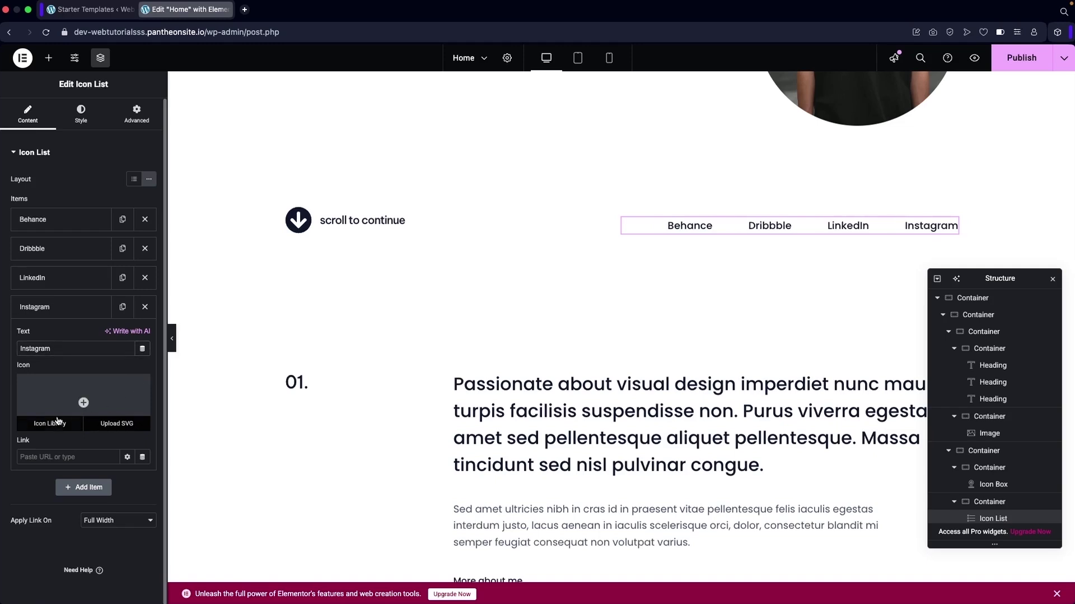
left_click(77, 455)
type("#")
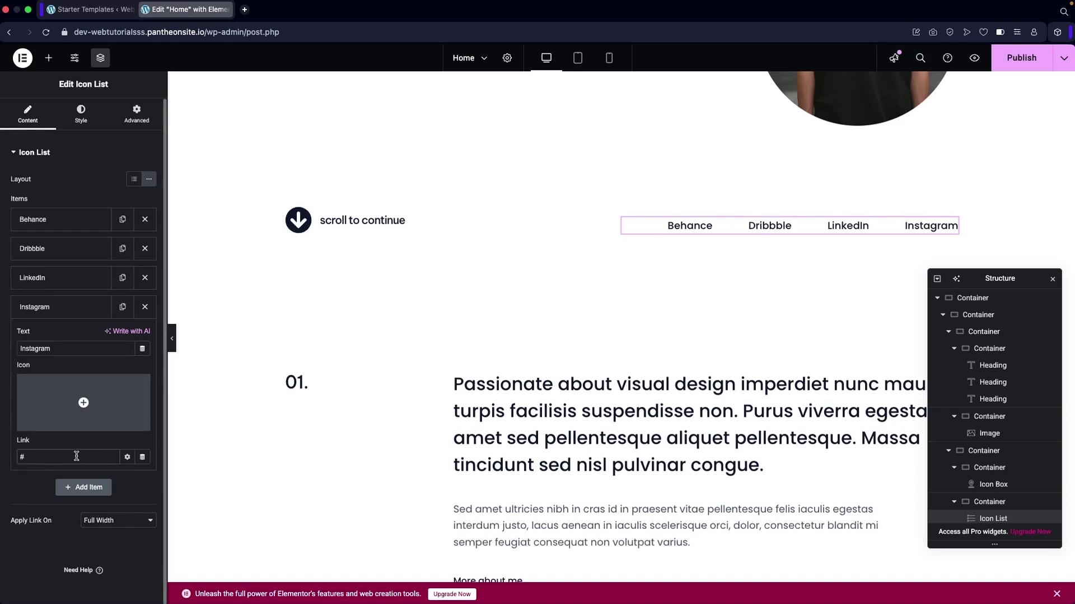
scroll(458, 314, "down", 3)
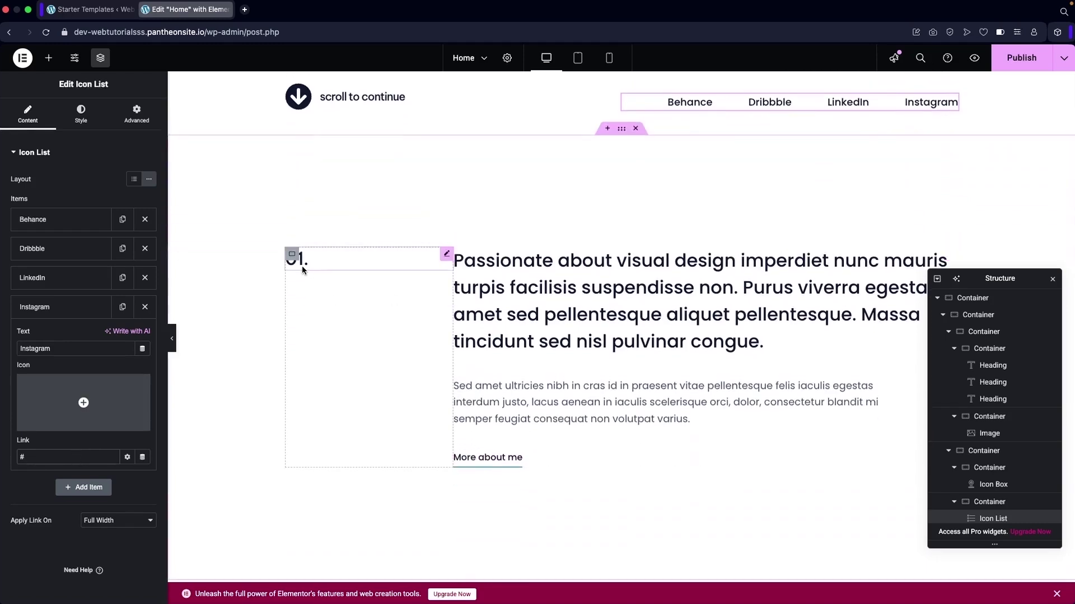
left_click(302, 270)
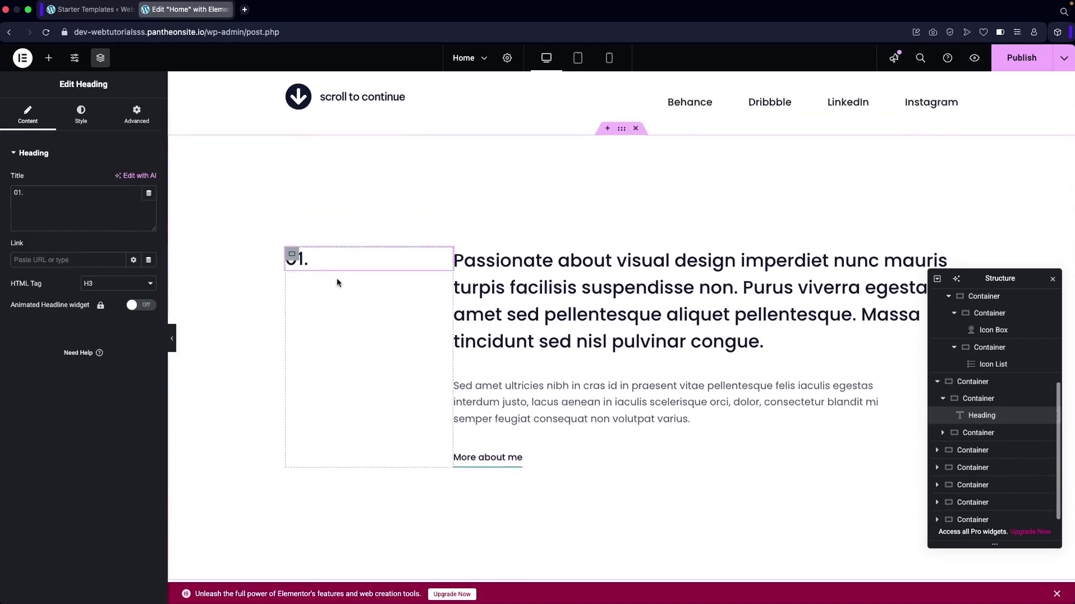
left_click(504, 291)
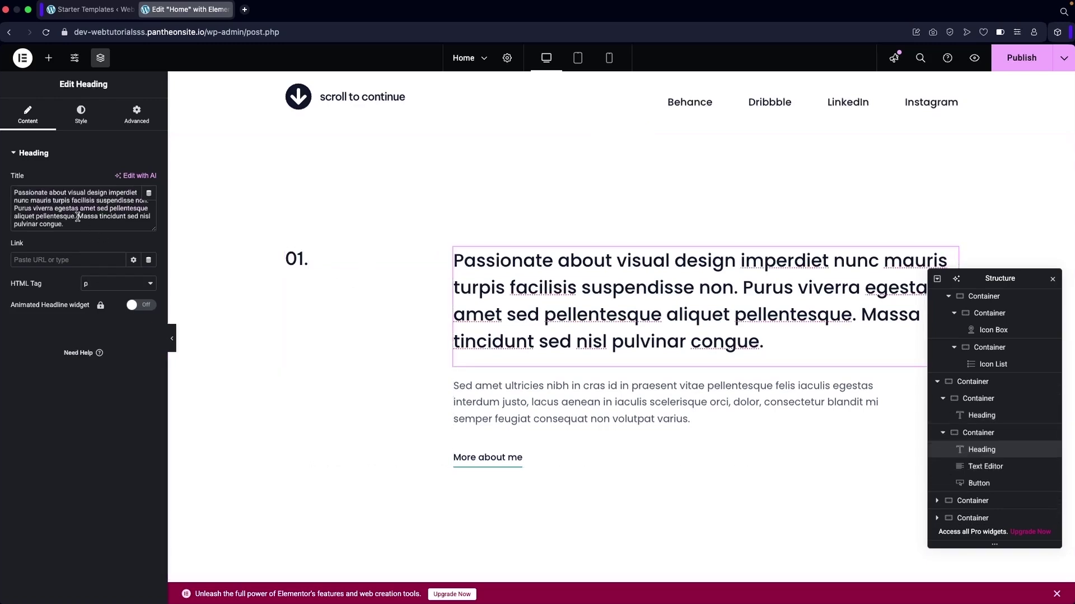
left_click(501, 393)
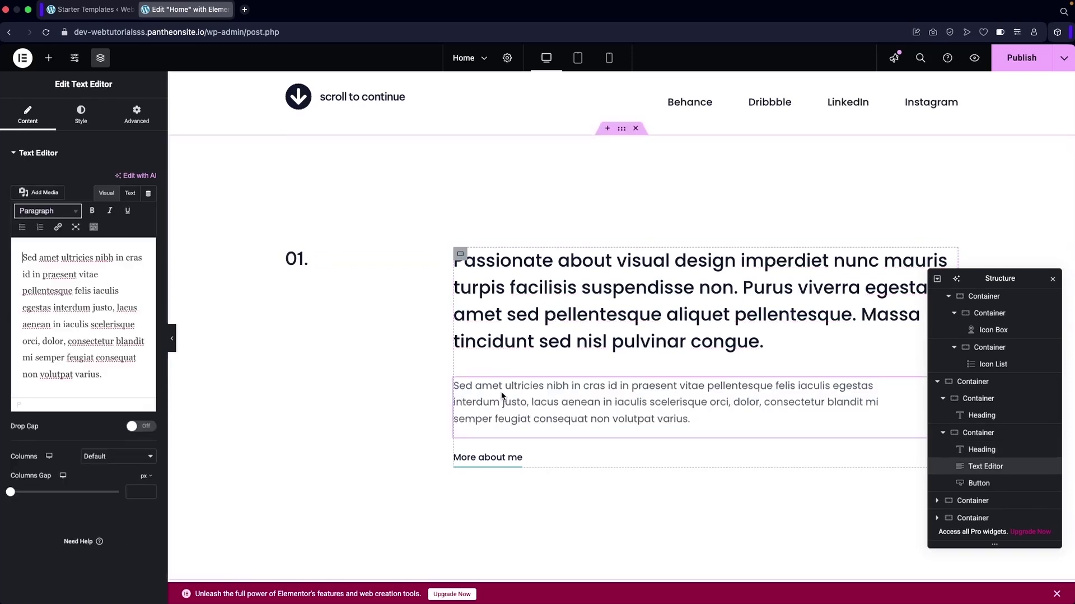
scroll(502, 390, "down", 3)
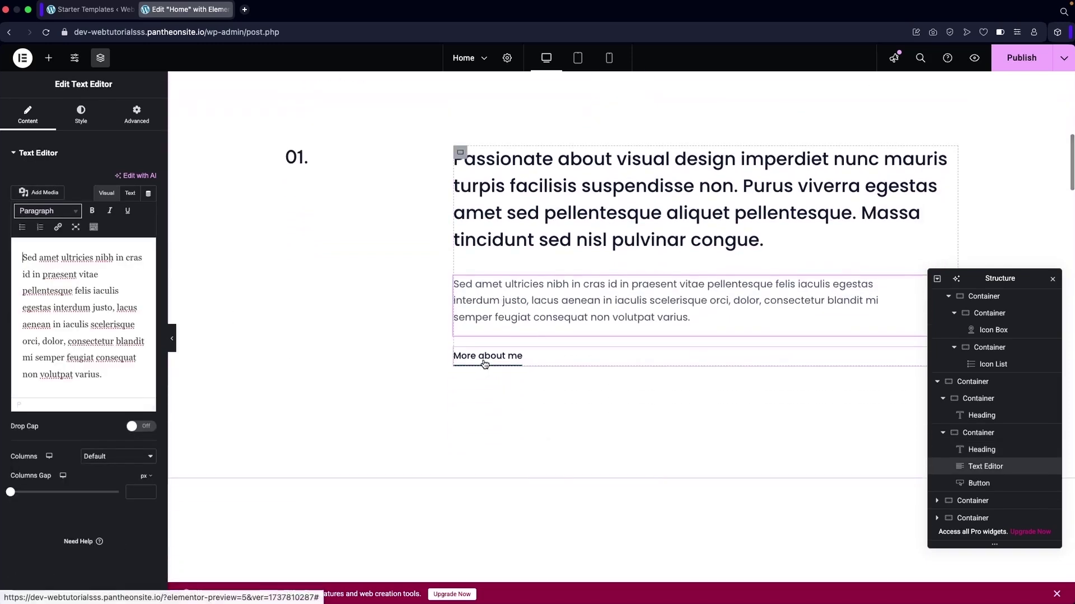
scroll(485, 364, "up", 1)
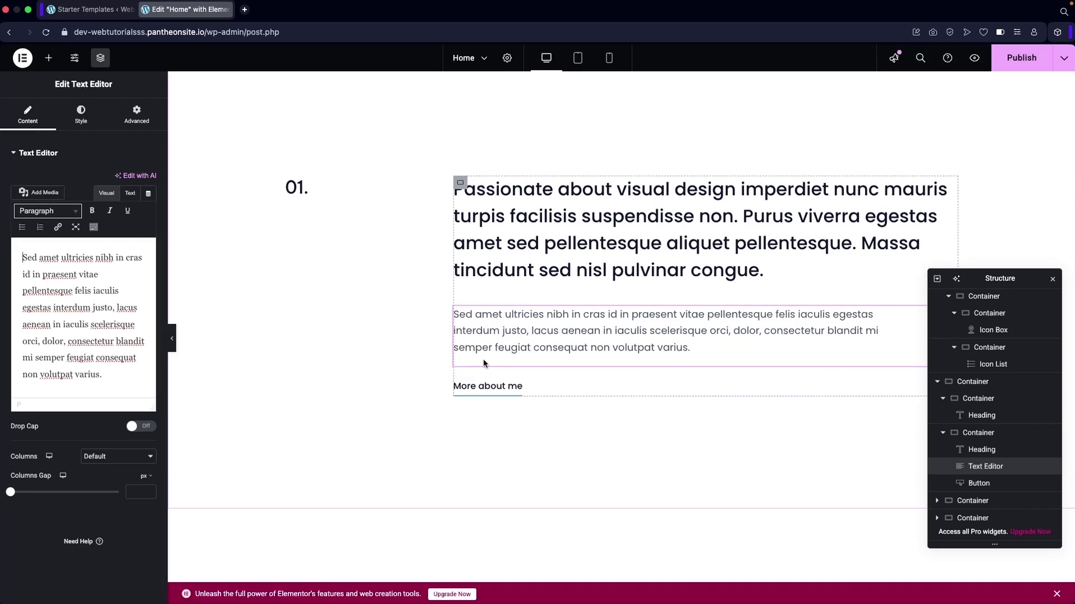
left_click(533, 234)
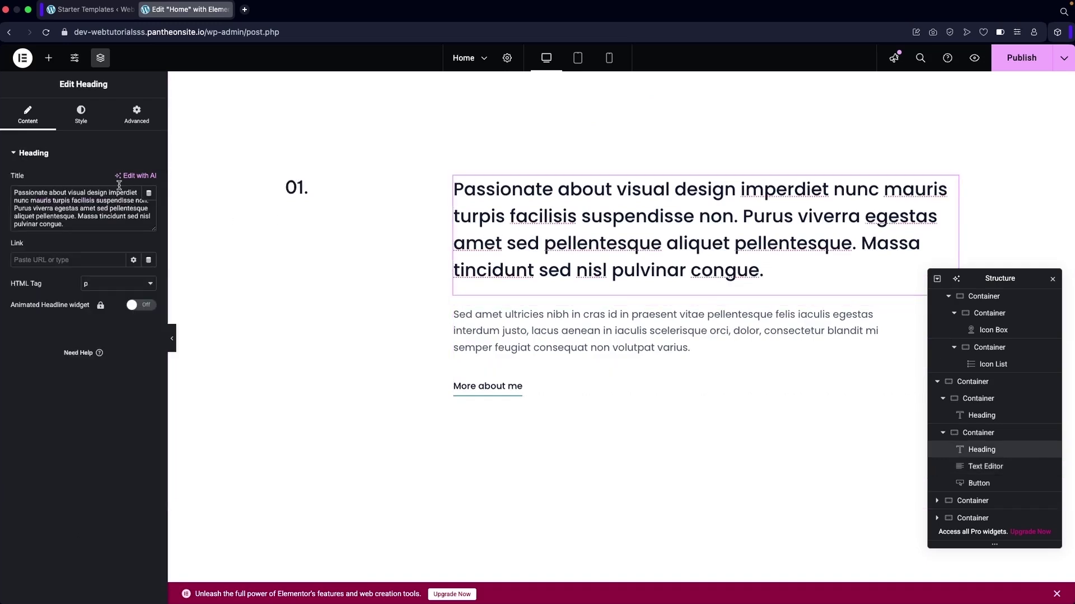
In the heading's Style tab, try center, right and justify alignment, then return to Left.
left_click(75, 113)
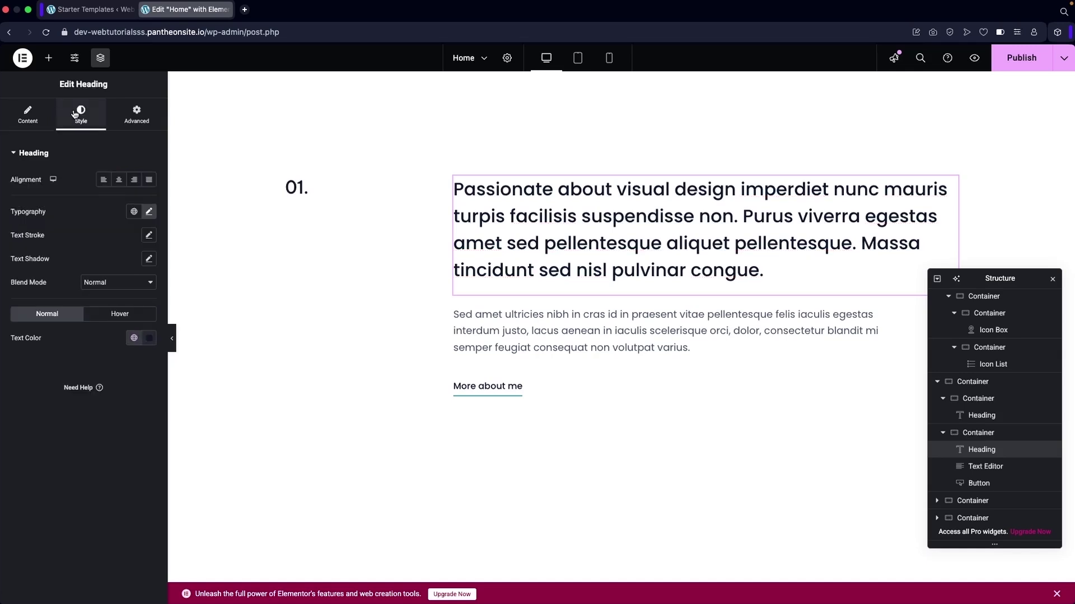
left_click(118, 182)
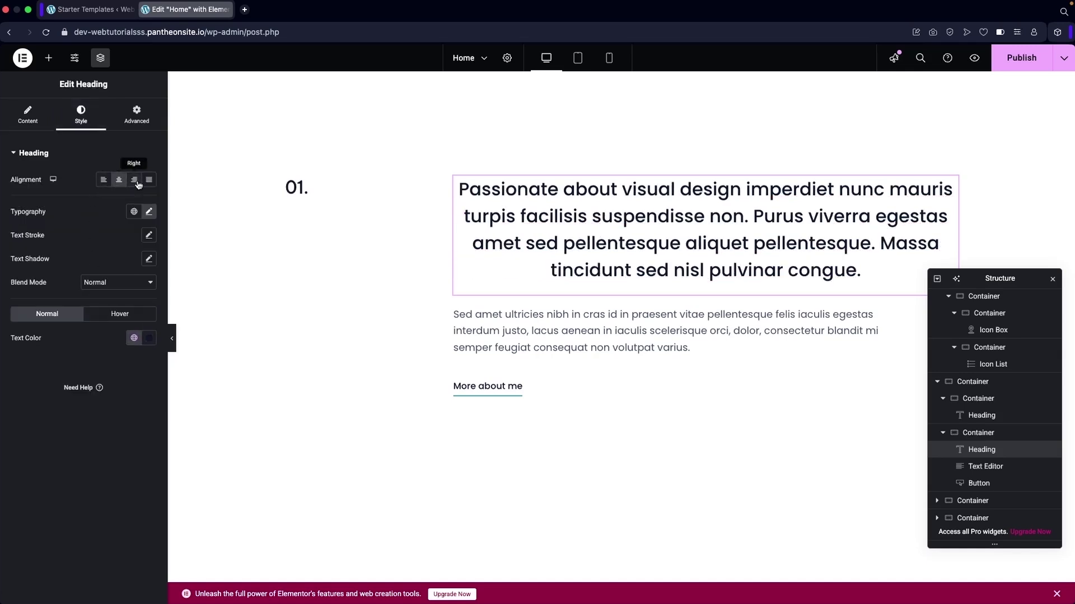
left_click(135, 180)
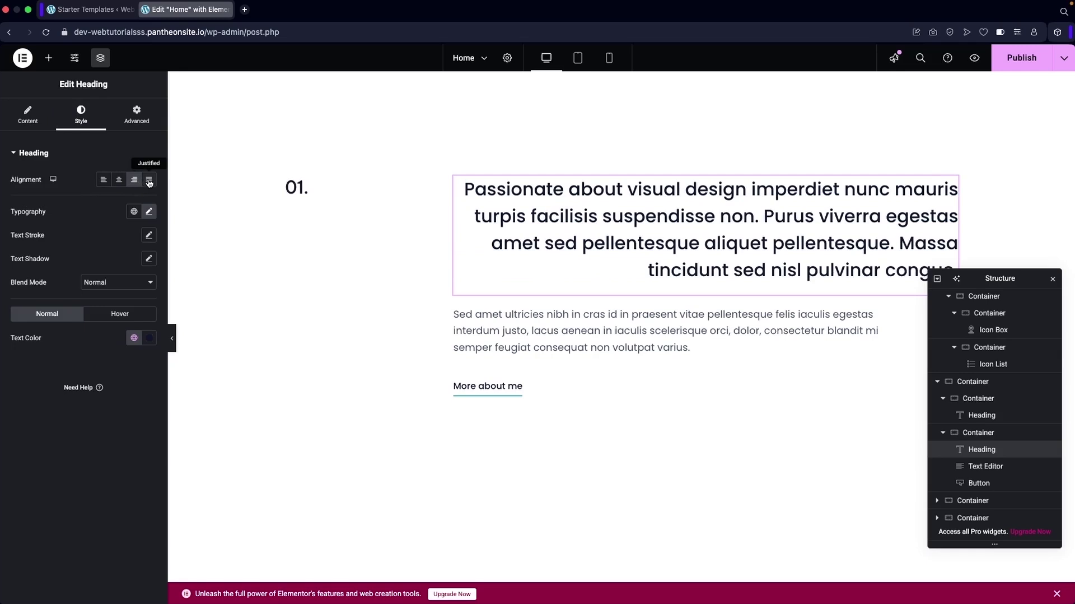
left_click(148, 180)
left_click(98, 179)
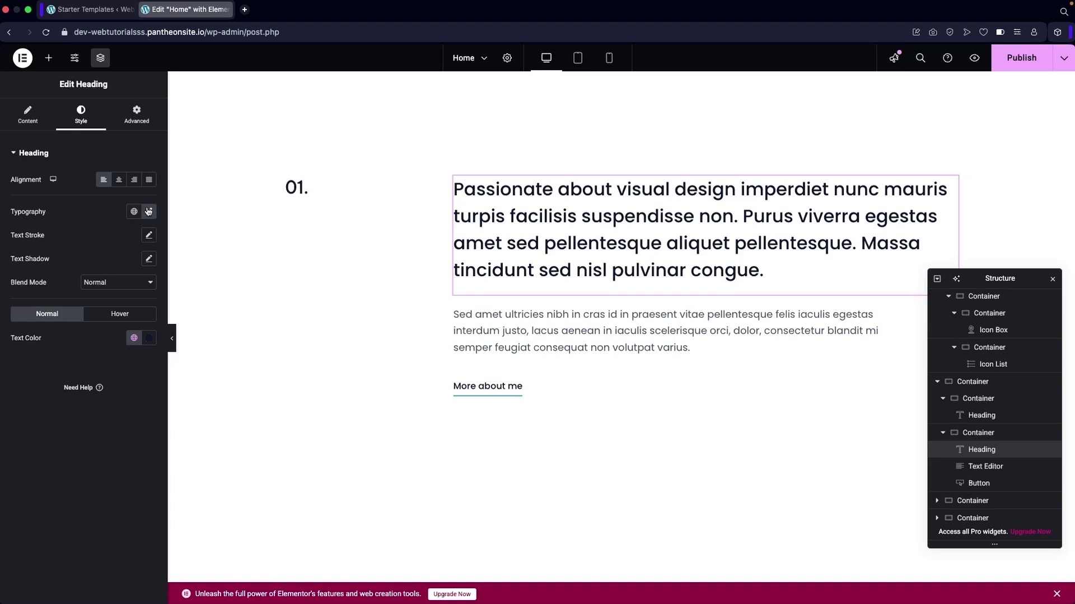
Set the heading typography to 32 px size and 600 Semi Bold weight.
left_click(149, 211)
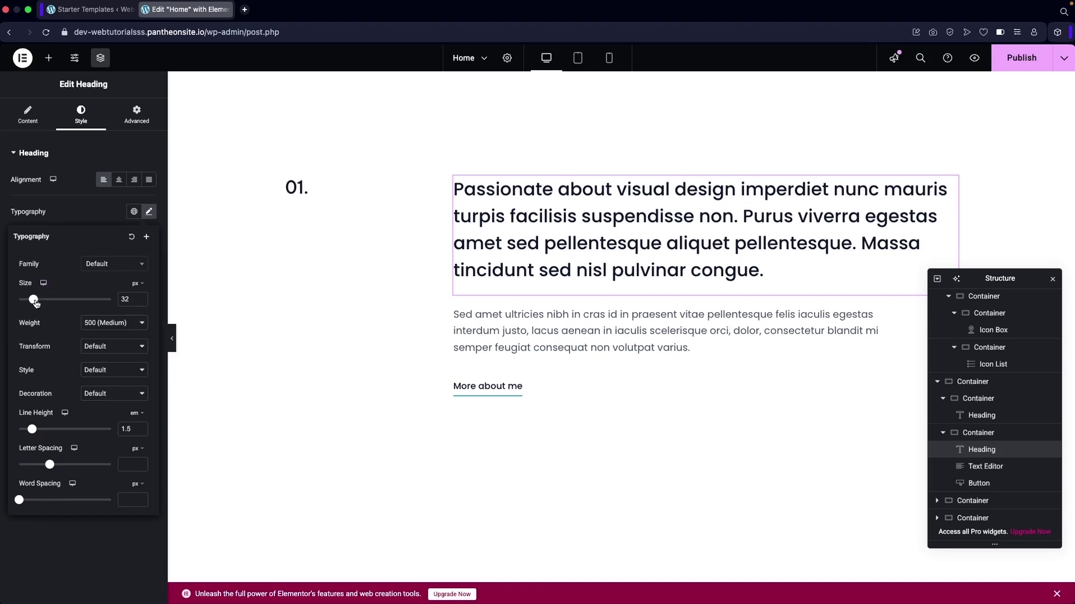
left_click_drag(34, 302, 51, 302)
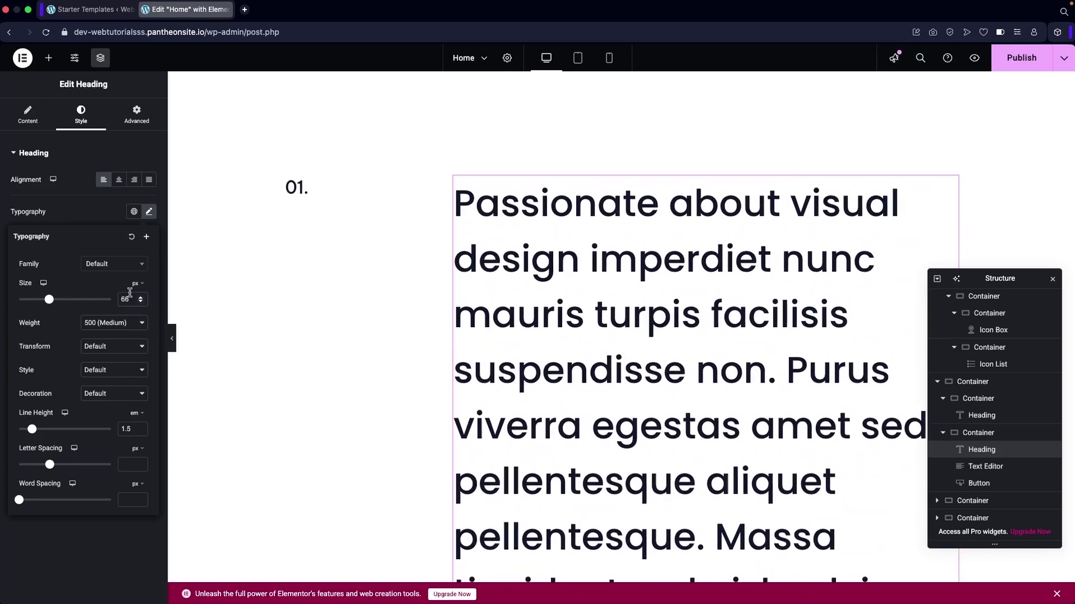
type("32")
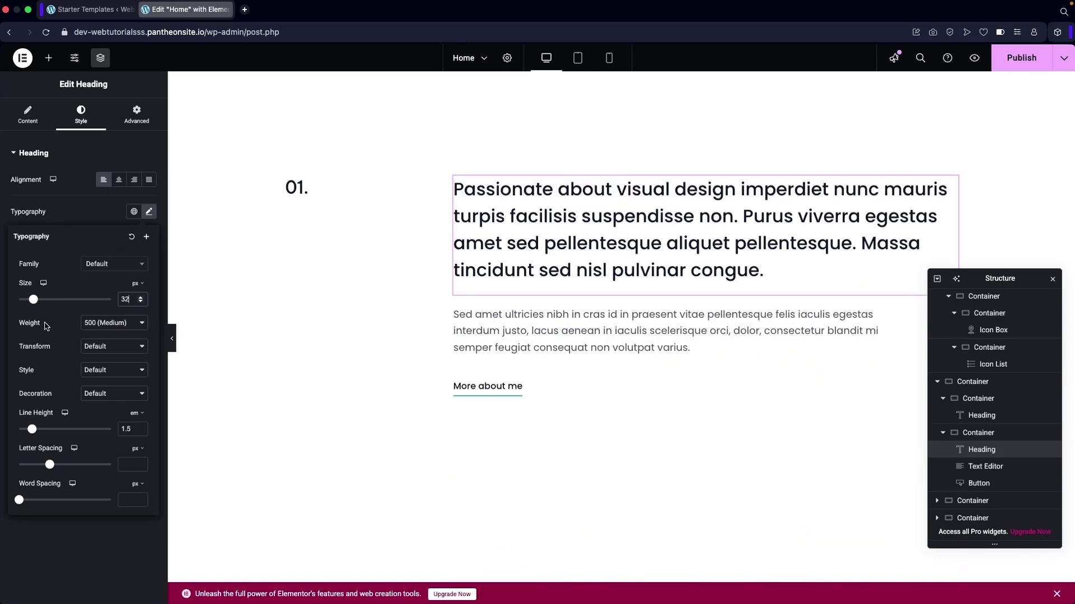
left_click(88, 323)
left_click(103, 336)
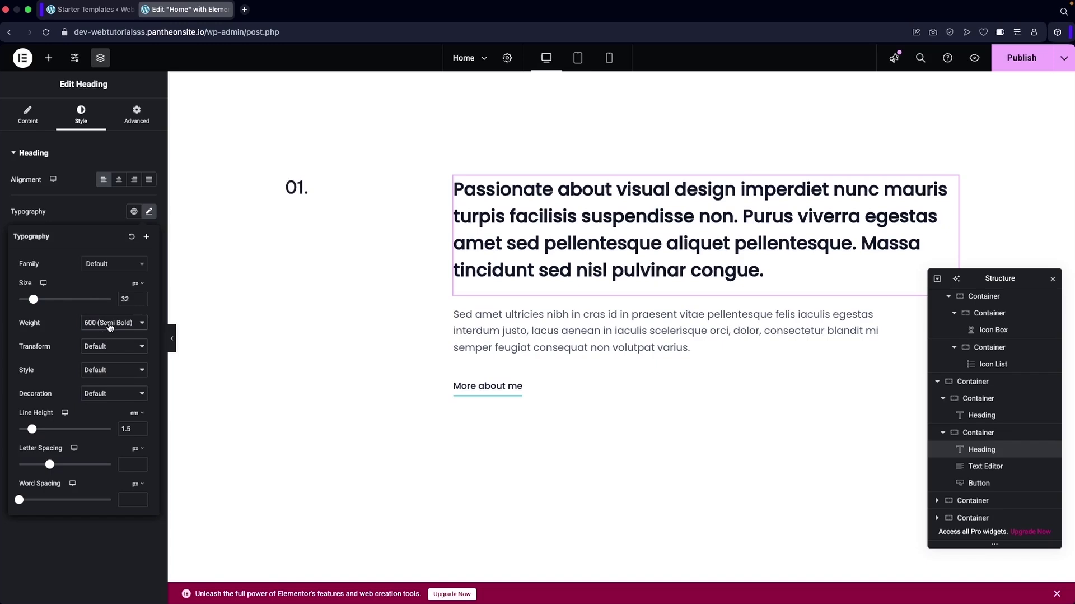
left_click(110, 324)
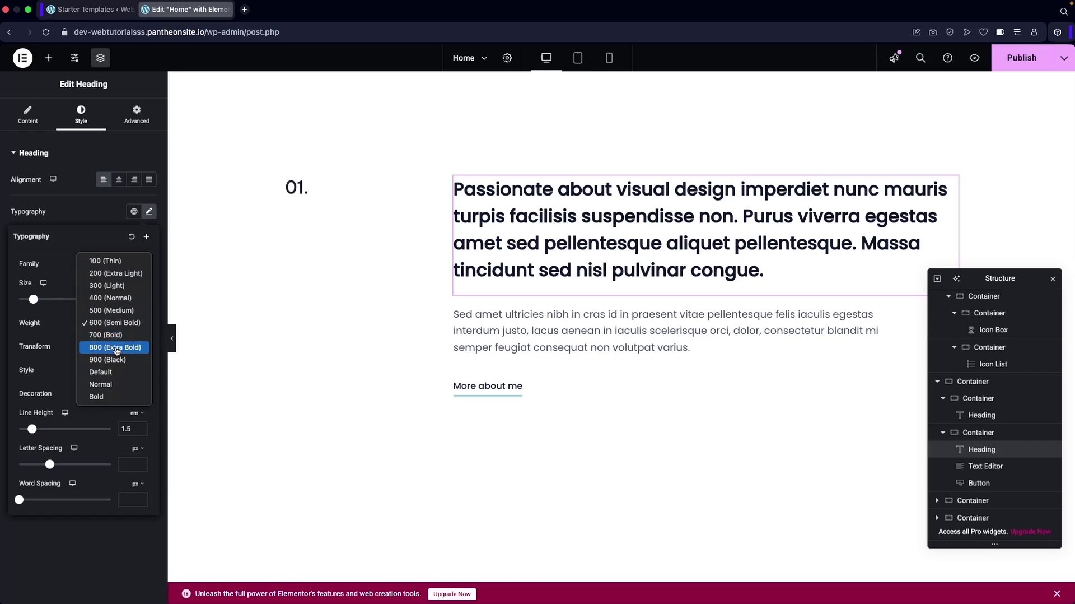
left_click(115, 260)
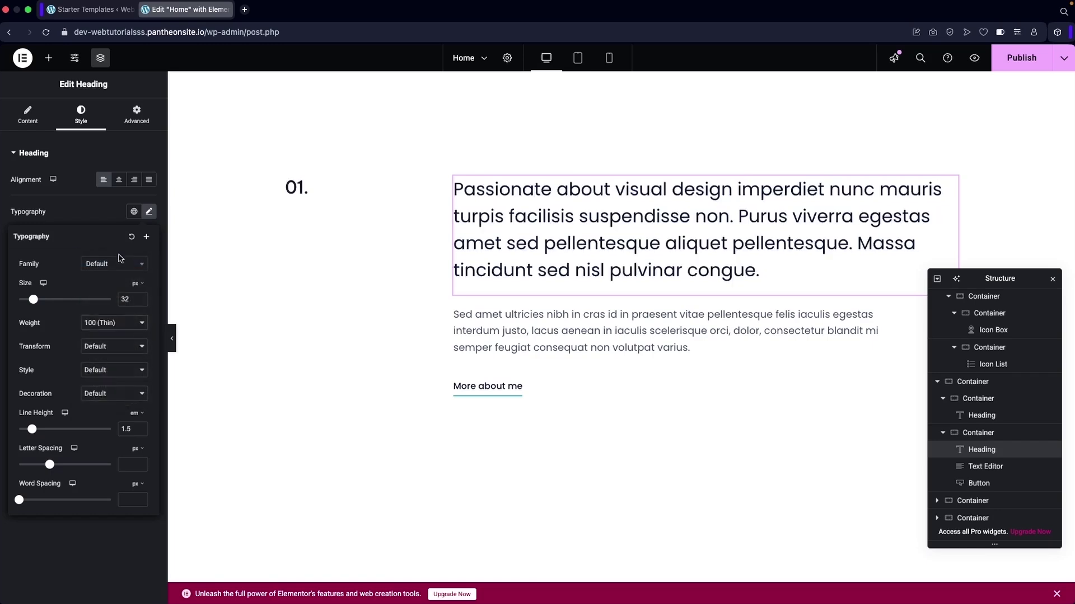
left_click(118, 326)
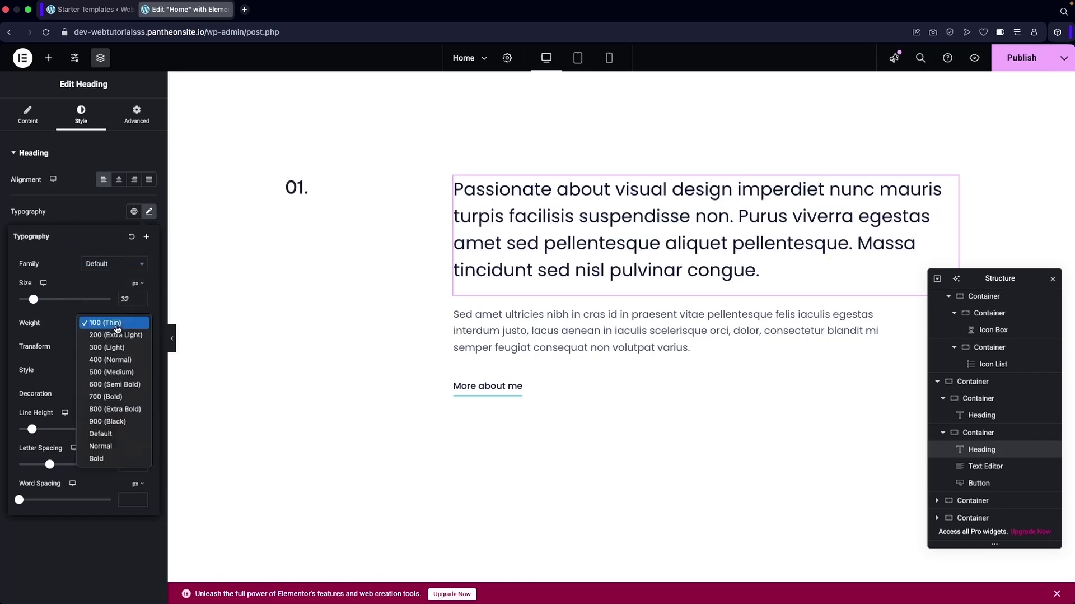
left_click(128, 384)
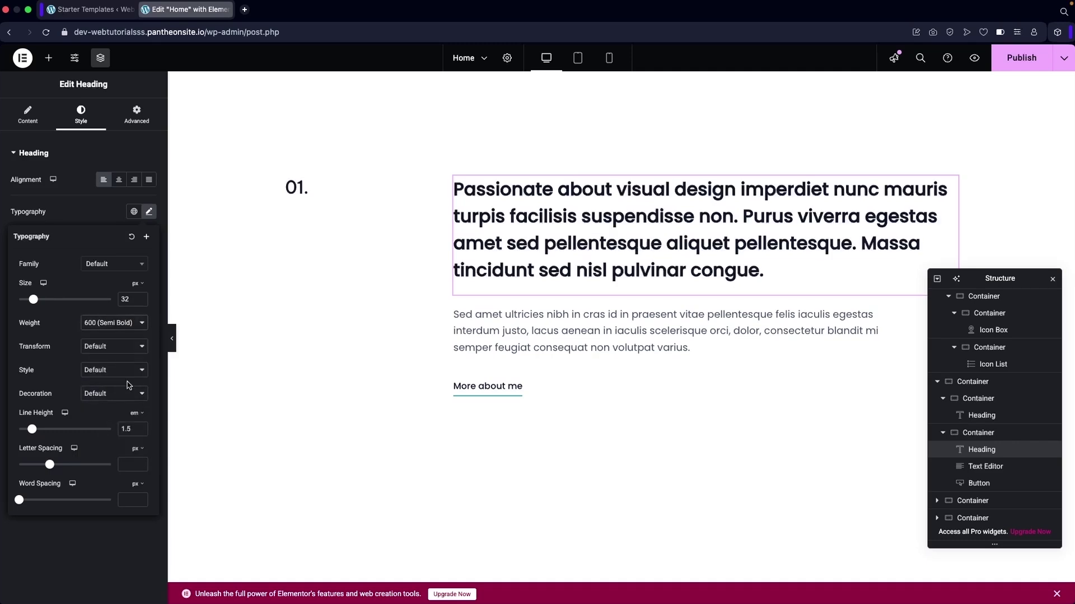
Try an italic font style, then undo it to keep the heading non-italic.
left_click(91, 350)
left_click(92, 371)
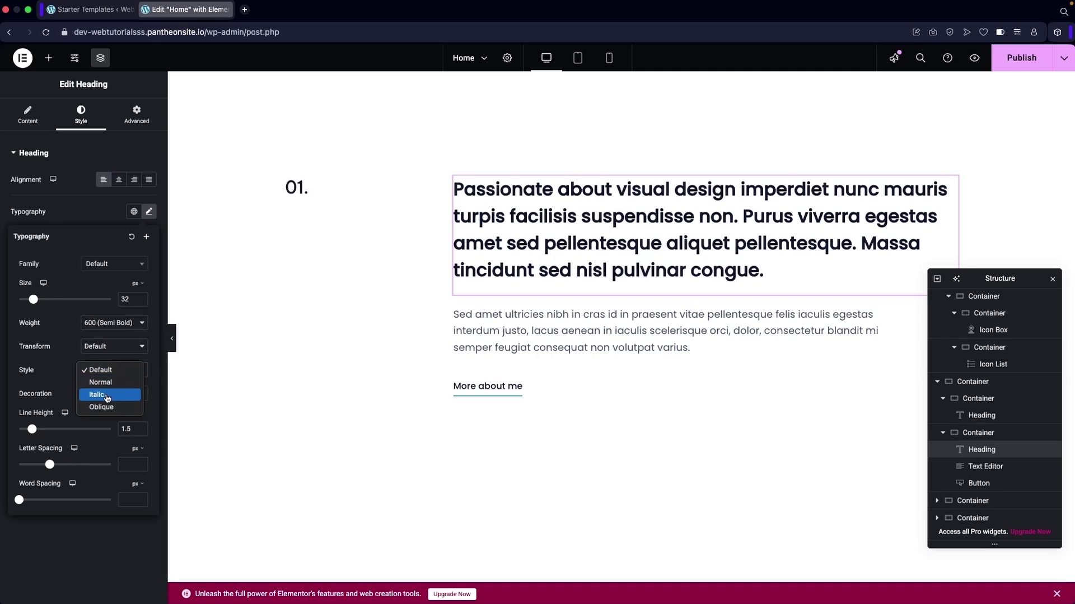
left_click(108, 394)
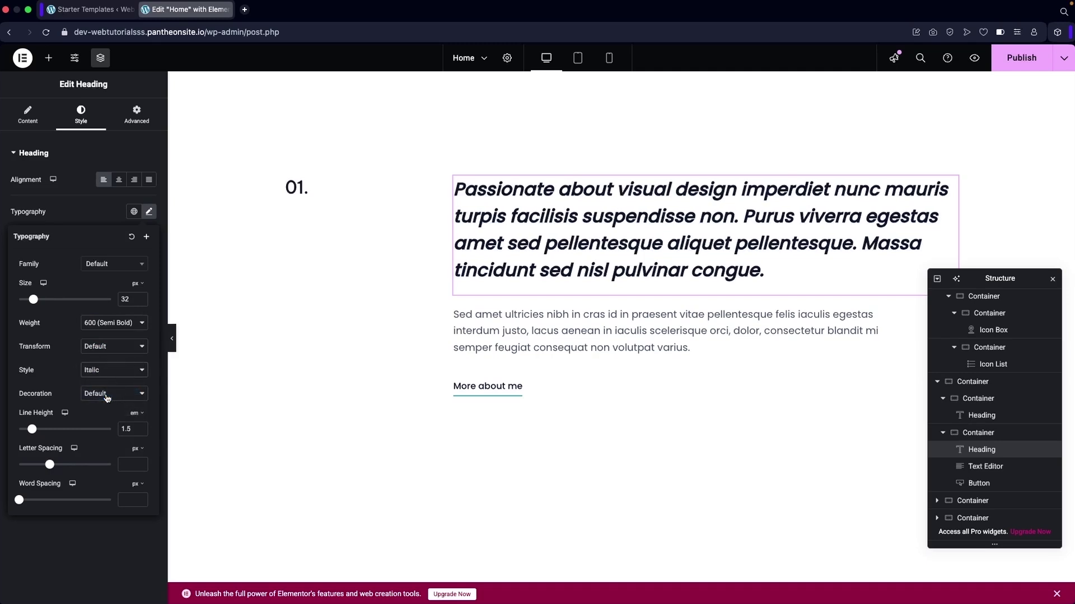
left_click(106, 369)
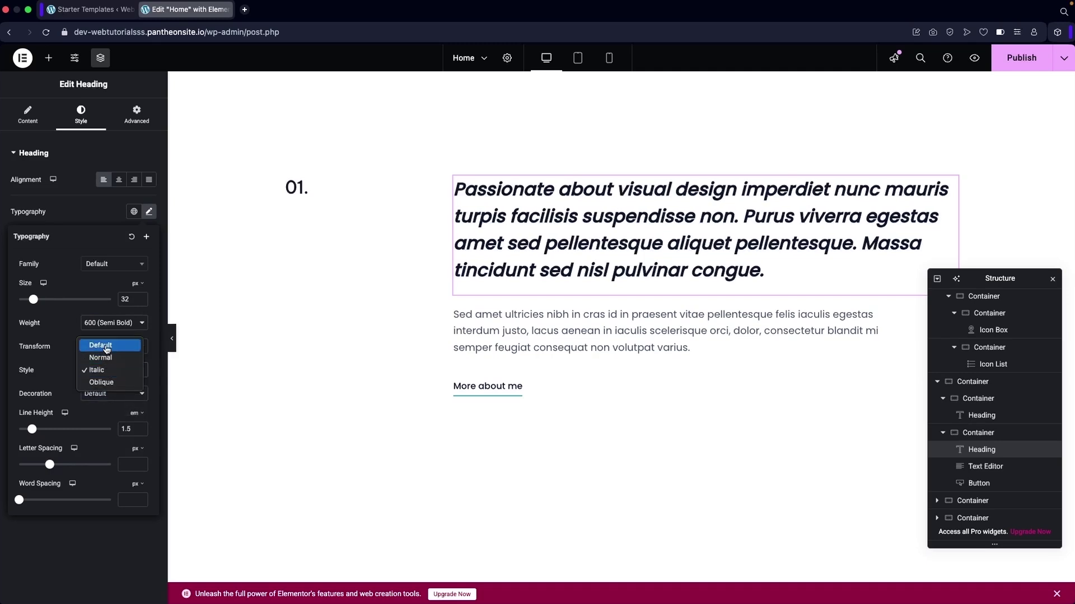
key("Escape")
key("super+z")
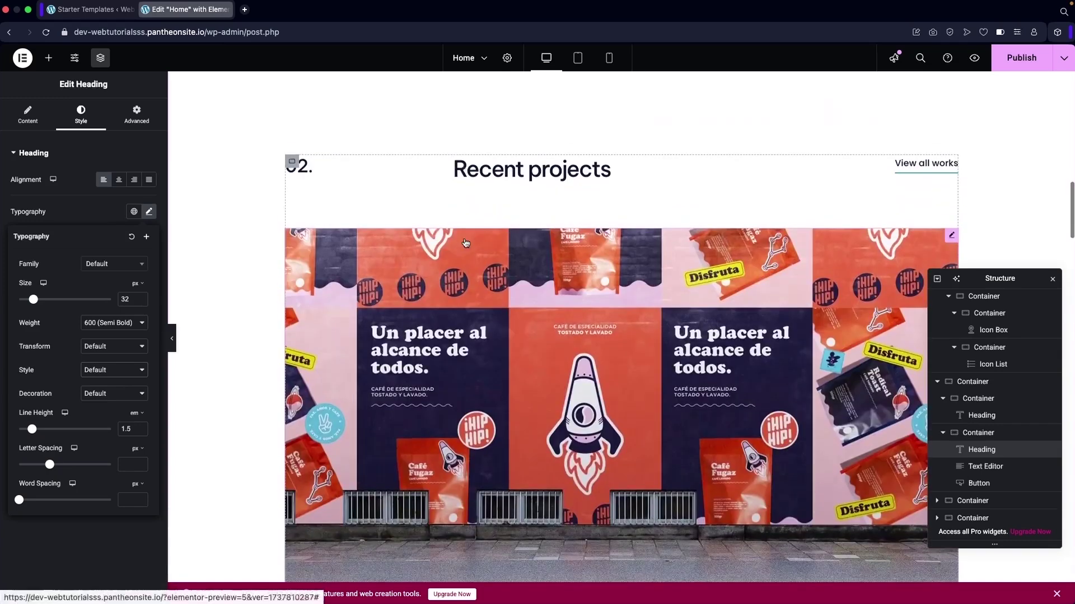
scroll(485, 168, "down", 5)
left_click(484, 163)
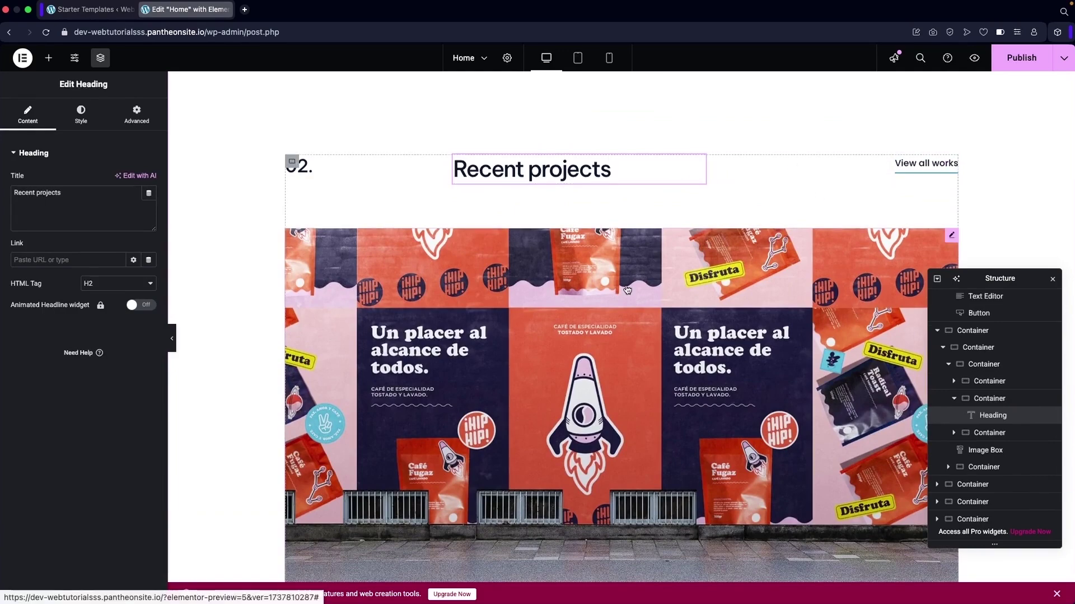
scroll(626, 313, "down", 2)
left_click(626, 312)
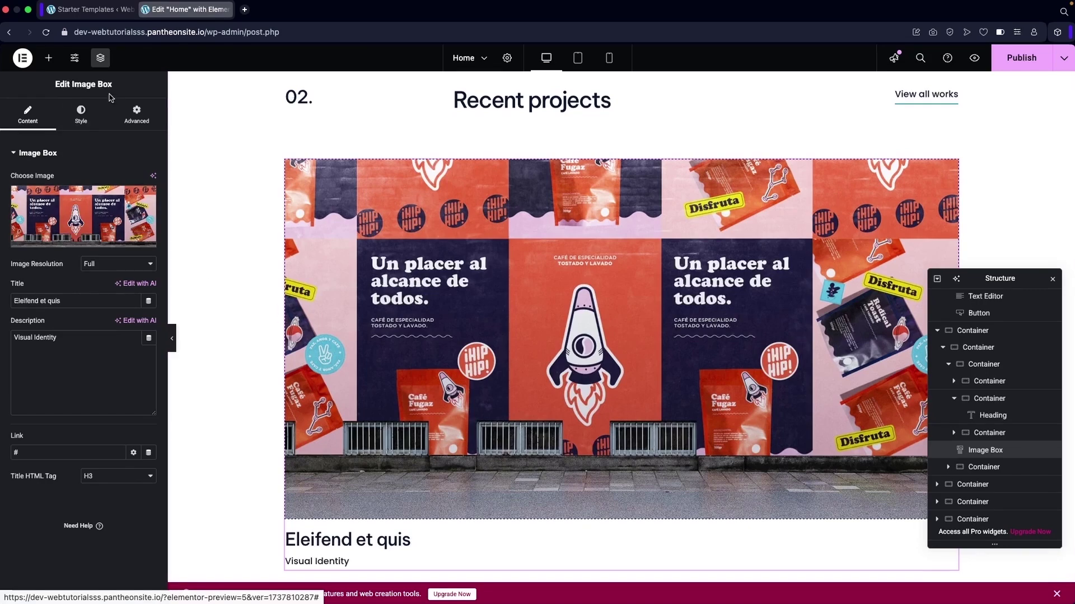
left_click(77, 218)
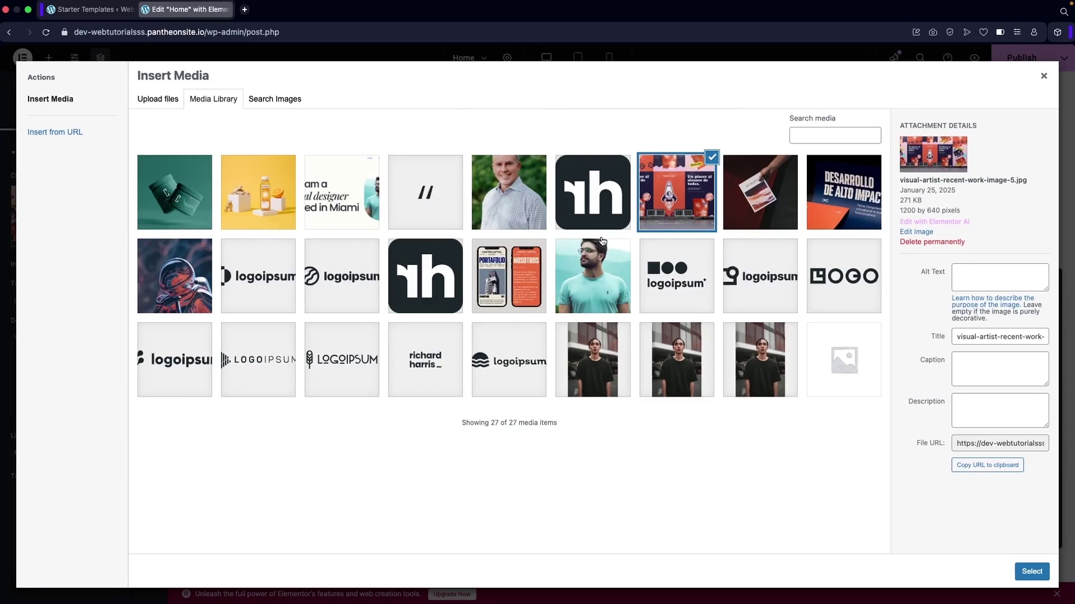
left_click(759, 187)
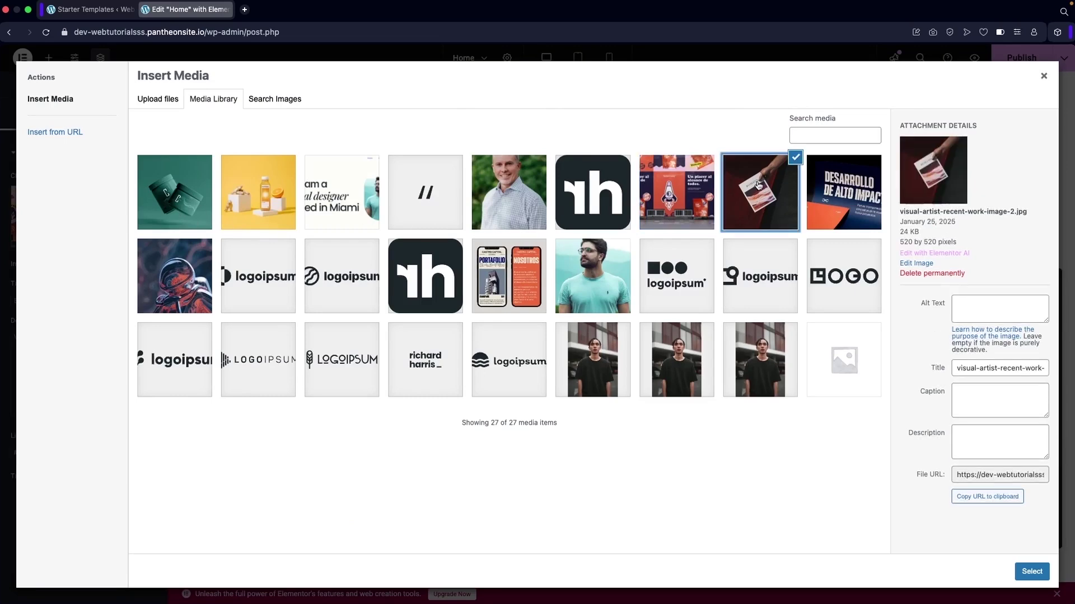
left_click(177, 188)
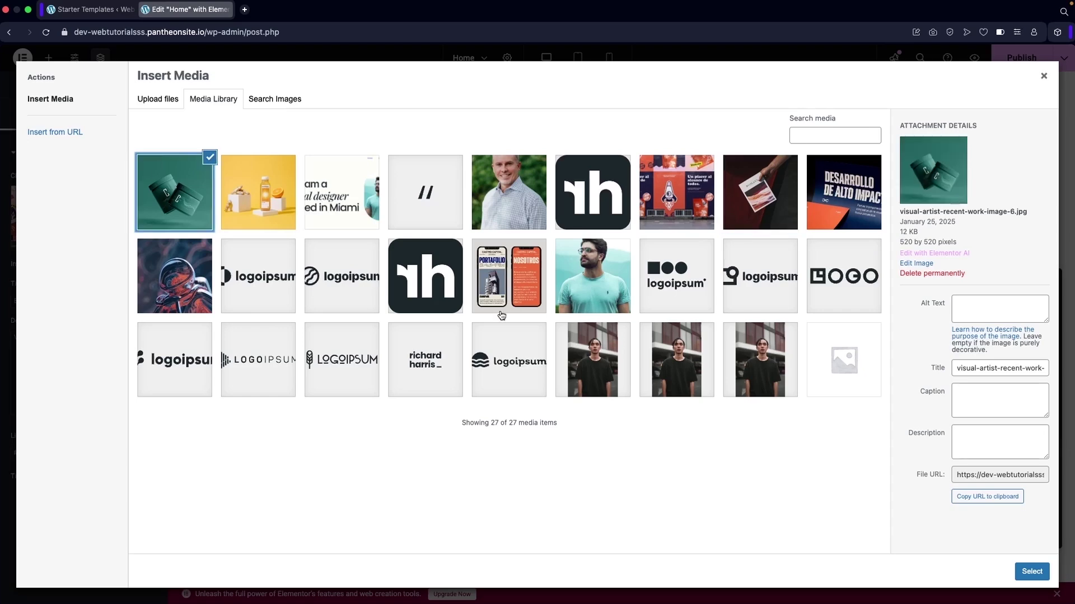
left_click(1032, 570)
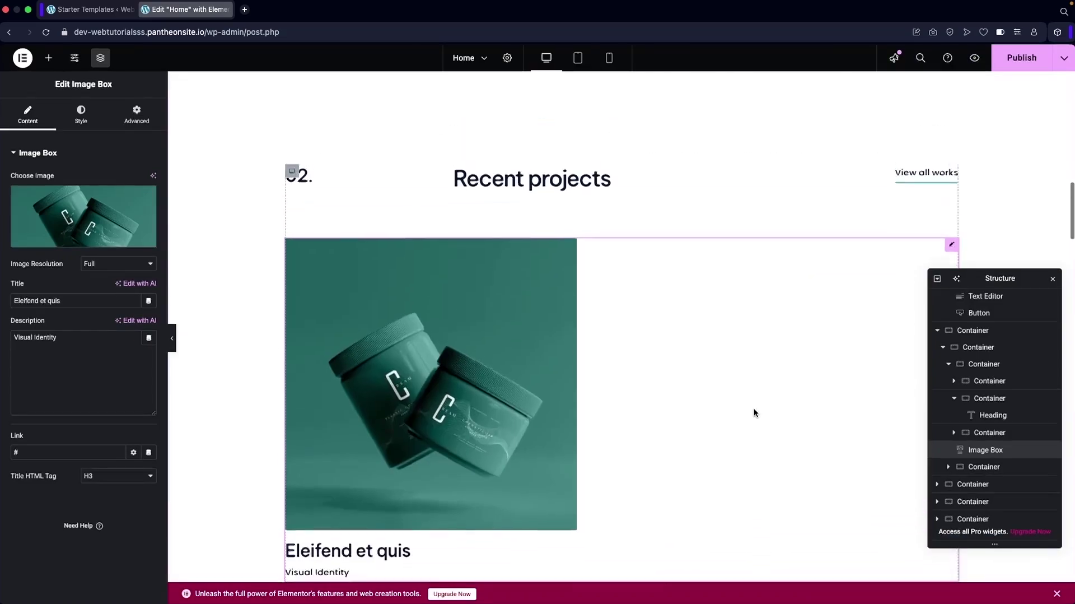
key("super+z")
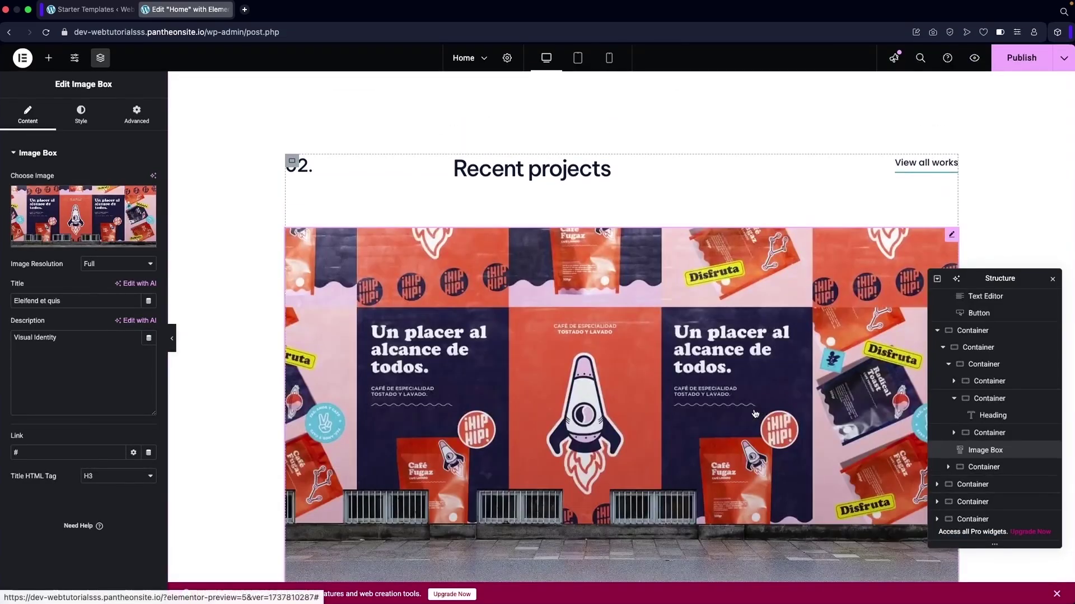
scroll(754, 413, "down", 3)
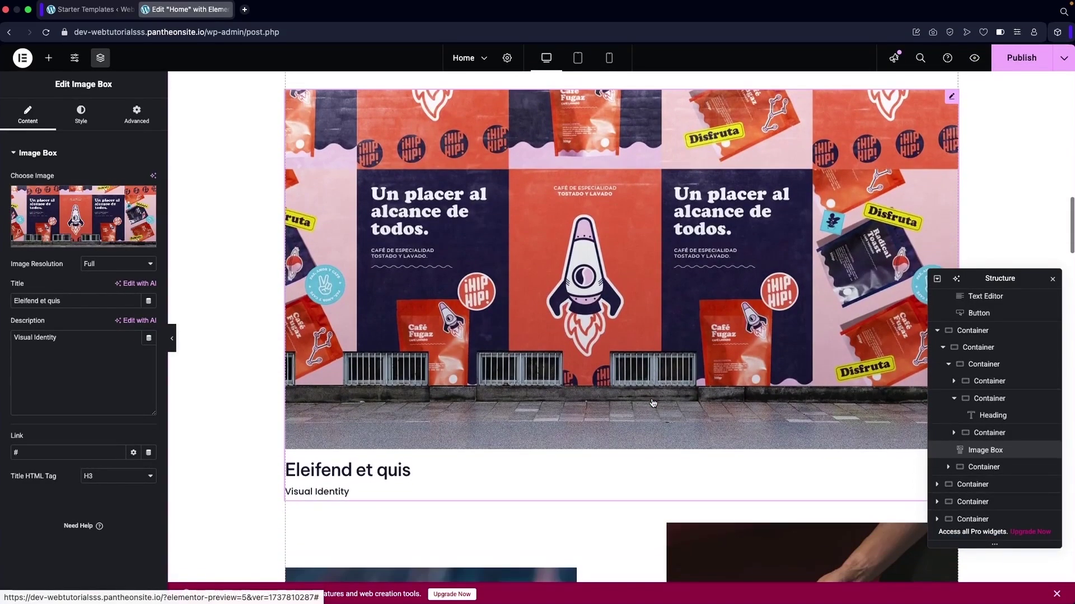
triple_click(66, 301)
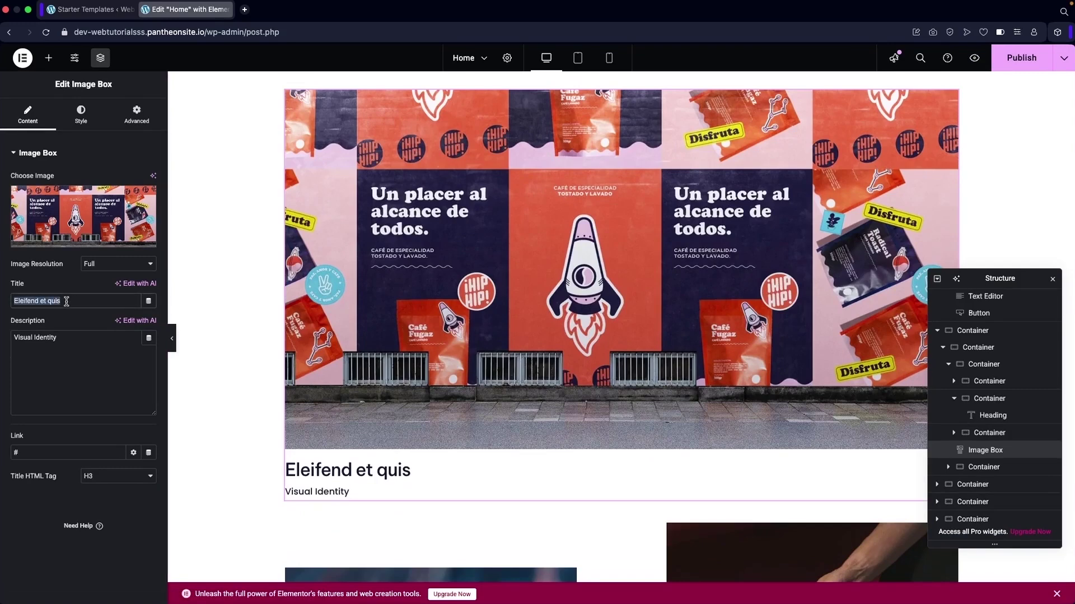
triple_click(69, 348)
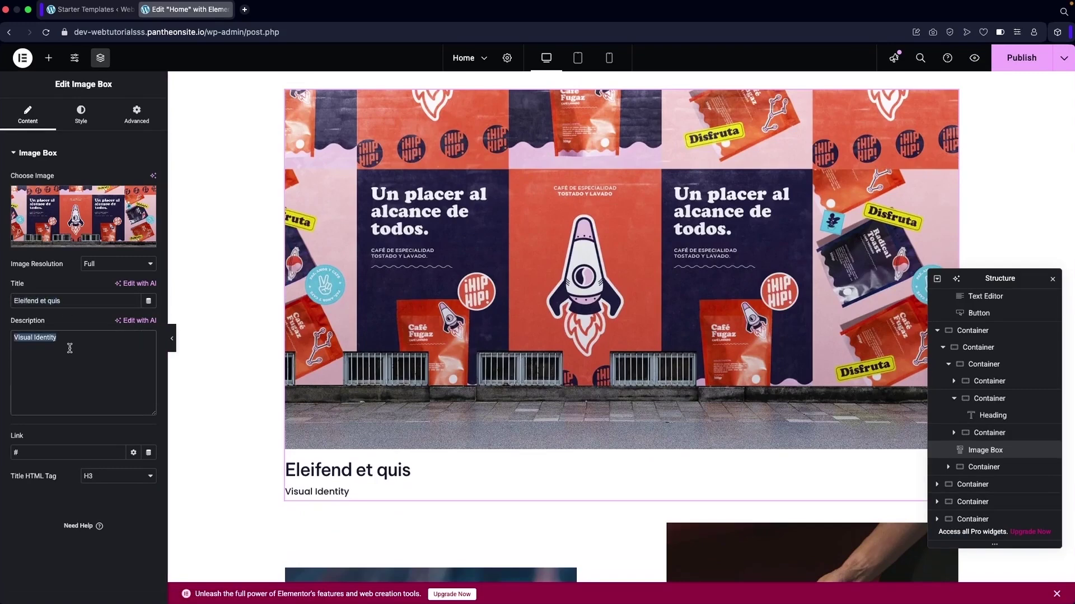
left_click(55, 454)
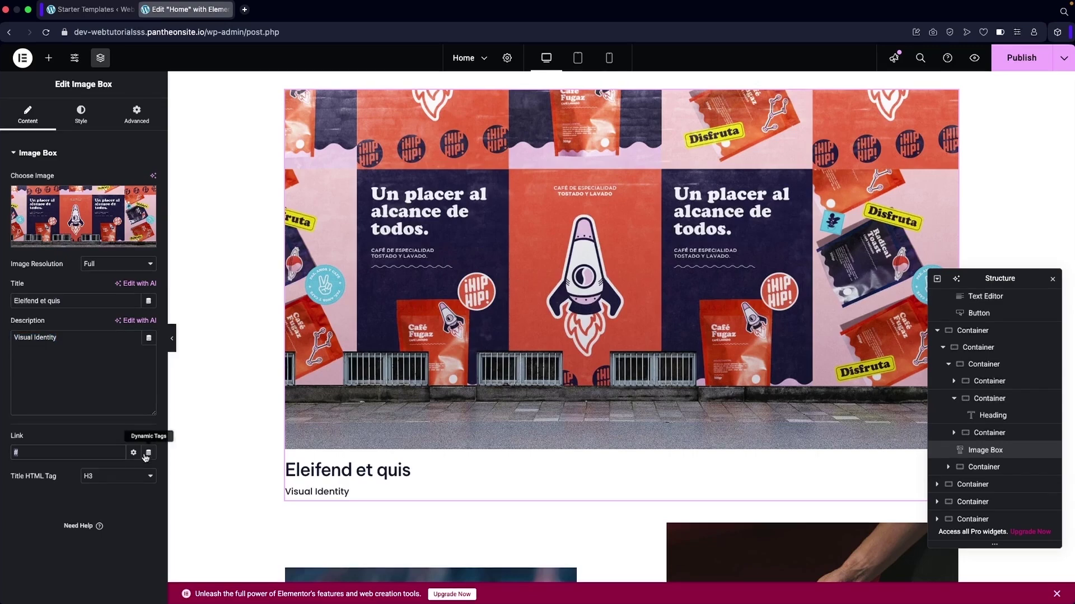
scroll(326, 429, "down", 7)
scroll(326, 428, "down", 1)
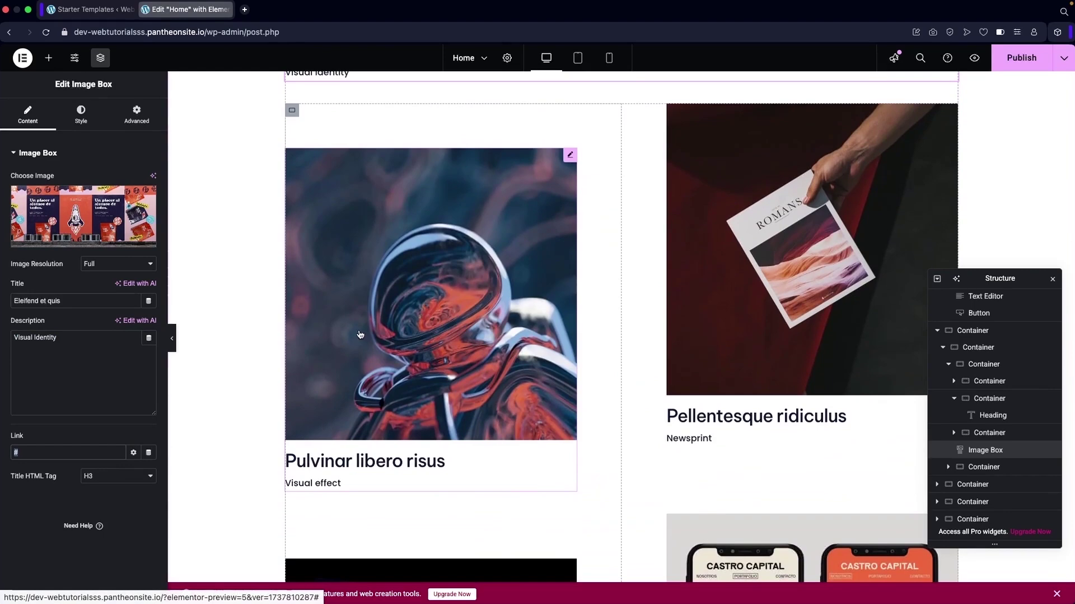
left_click(819, 190)
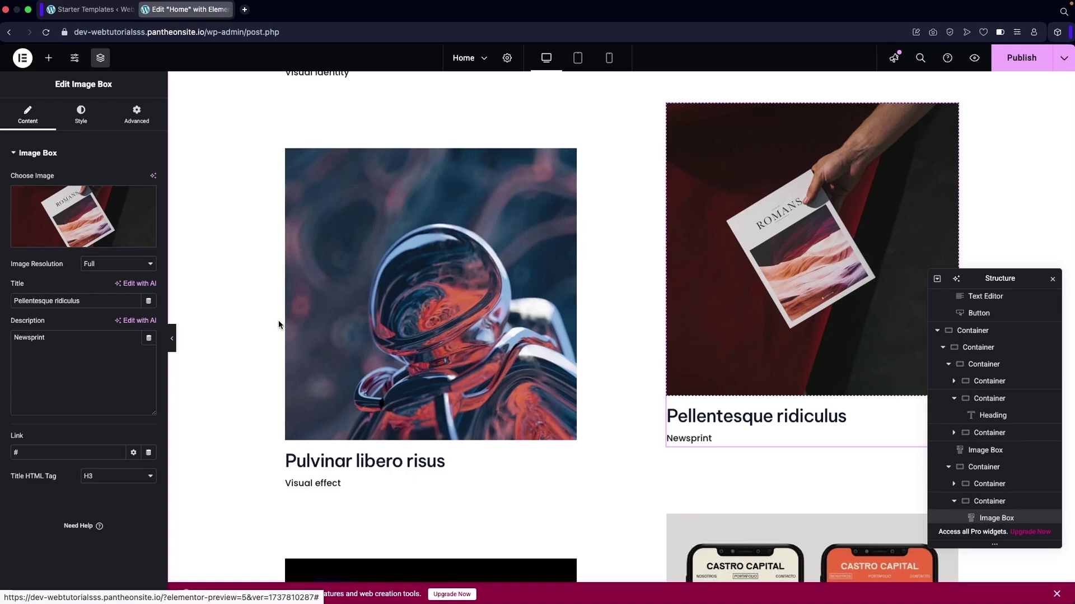
scroll(279, 323, "up", 8)
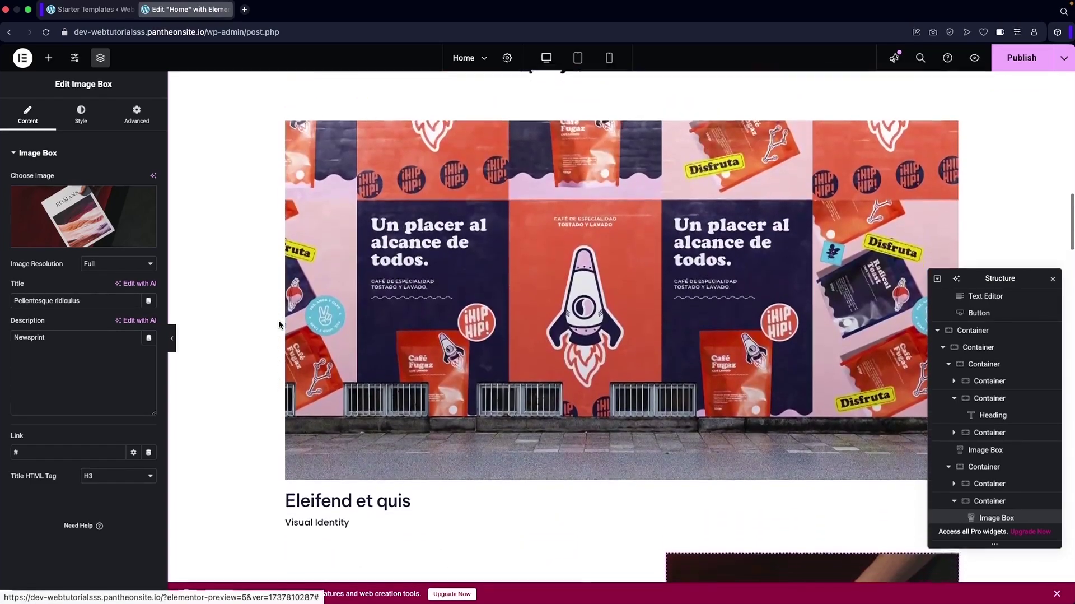
scroll(278, 324, "down", 3)
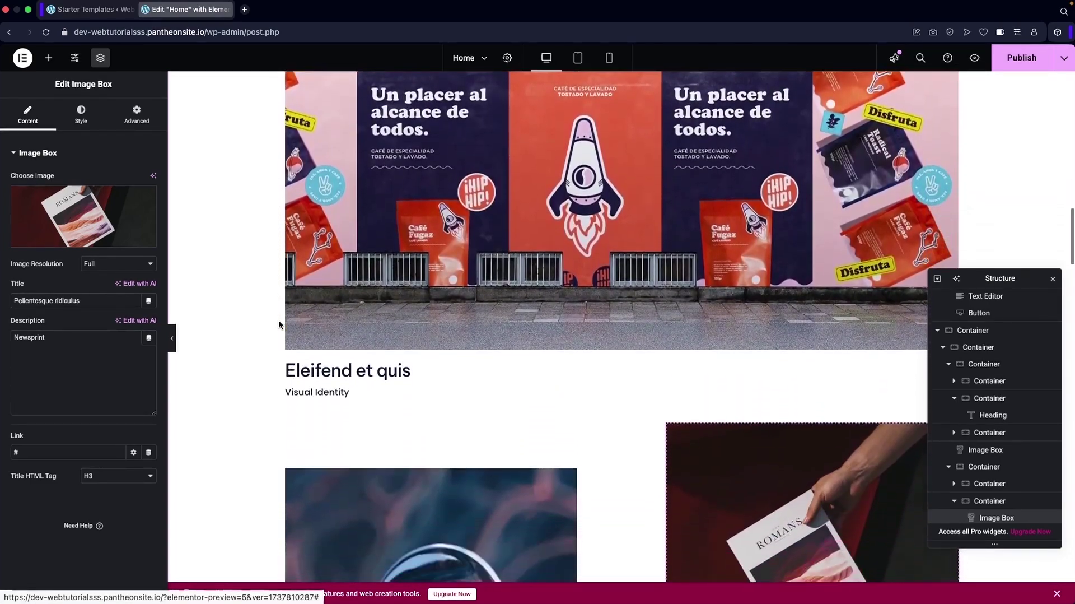
scroll(278, 323, "up", 3)
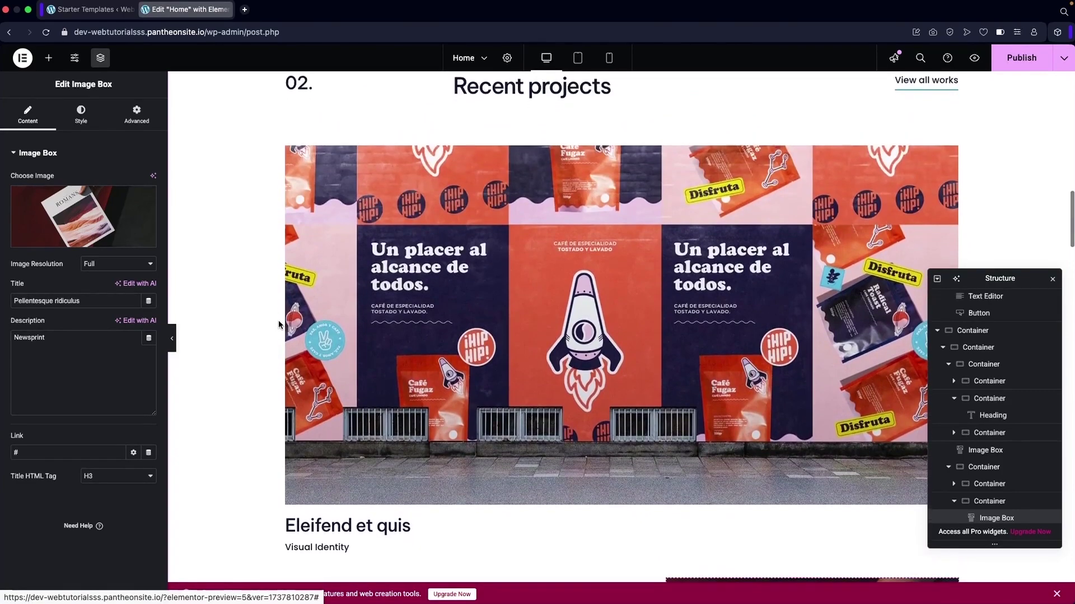
left_click(374, 313)
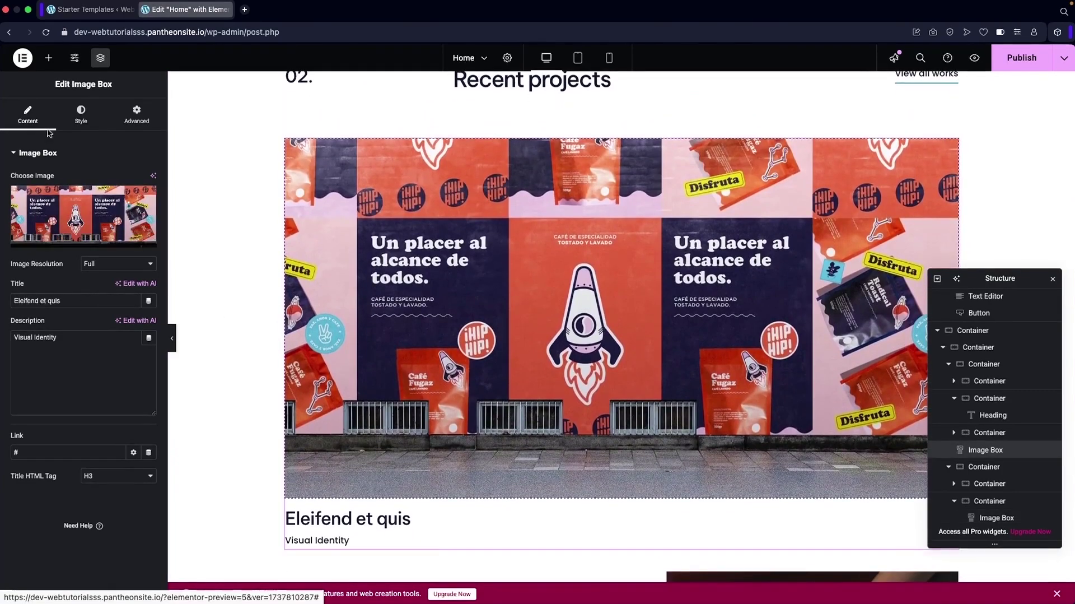
left_click(80, 114)
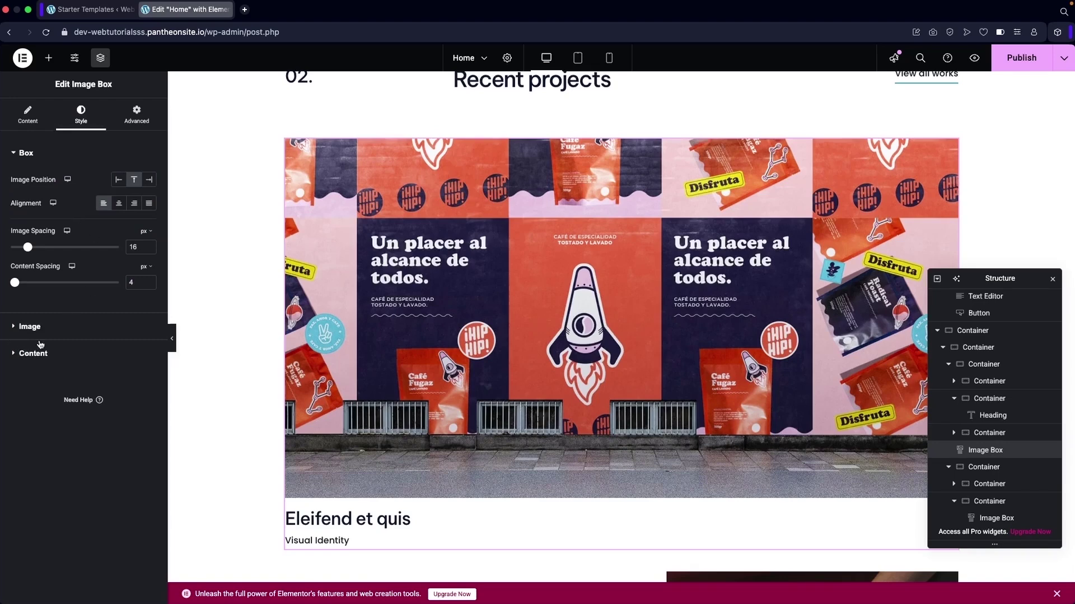
left_click(20, 354)
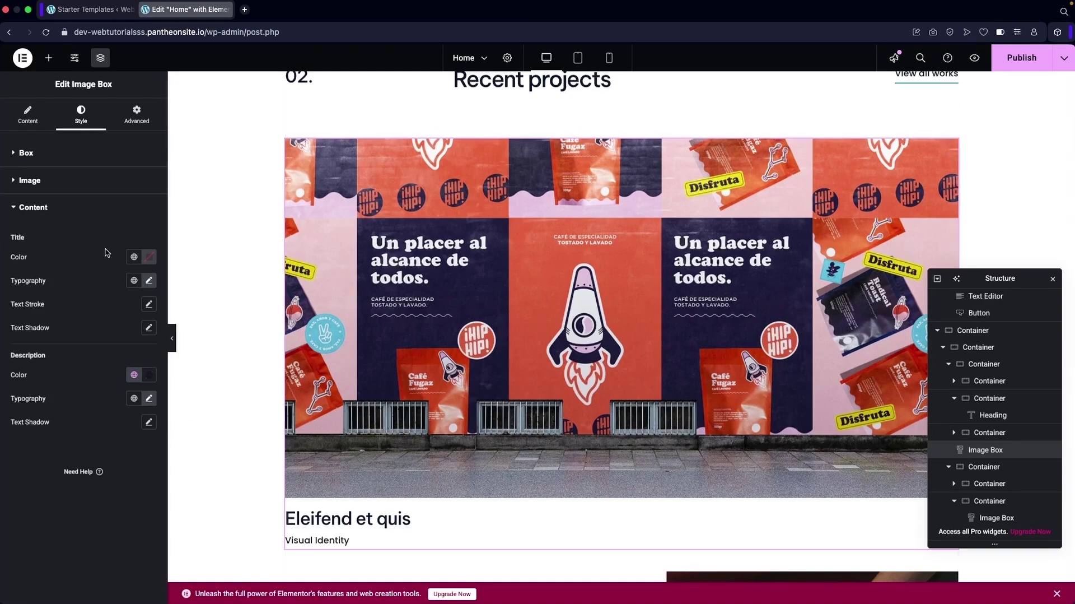
left_click(989, 432)
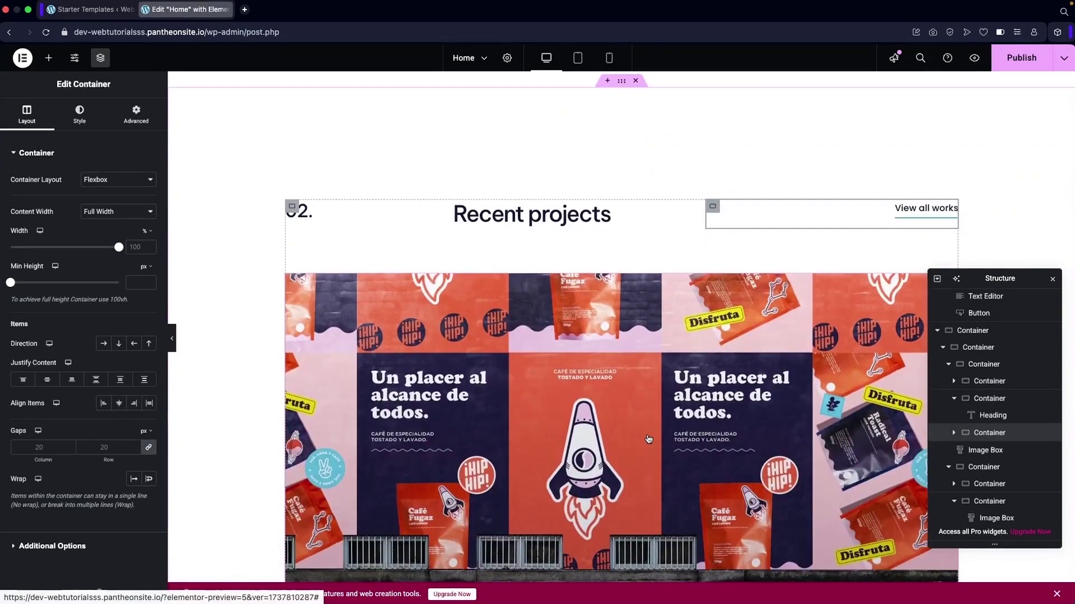
Scroll past the project image boxes to the 03. What I am awesome at service cards.
scroll(648, 438, "down", 10)
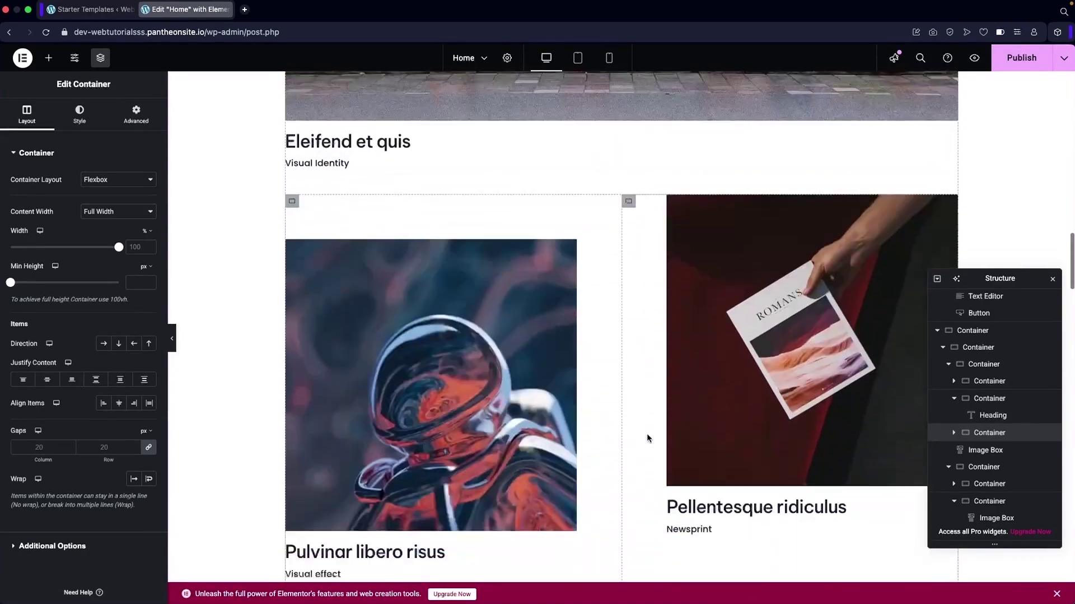
scroll(647, 438, "up", 2)
scroll(647, 438, "down", 3)
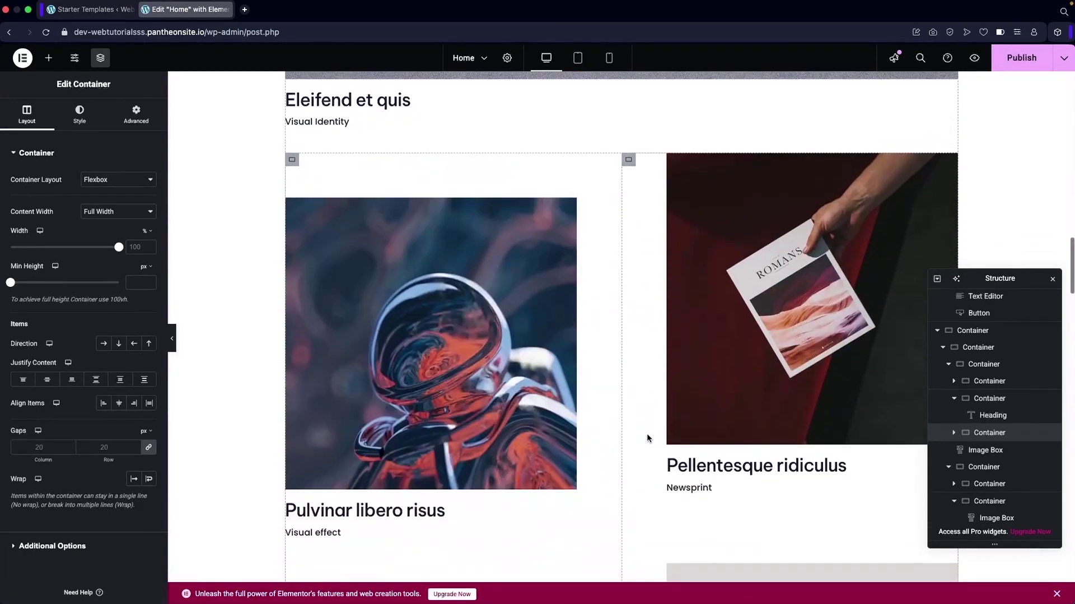
scroll(646, 432, "down", 2)
left_click(688, 358)
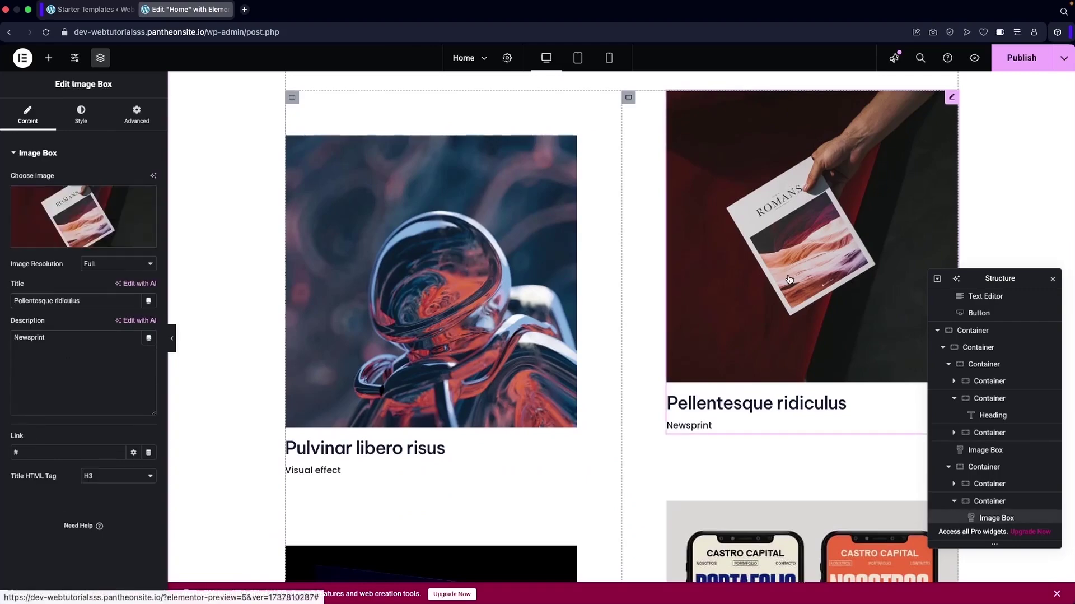
scroll(603, 369, "down", 2)
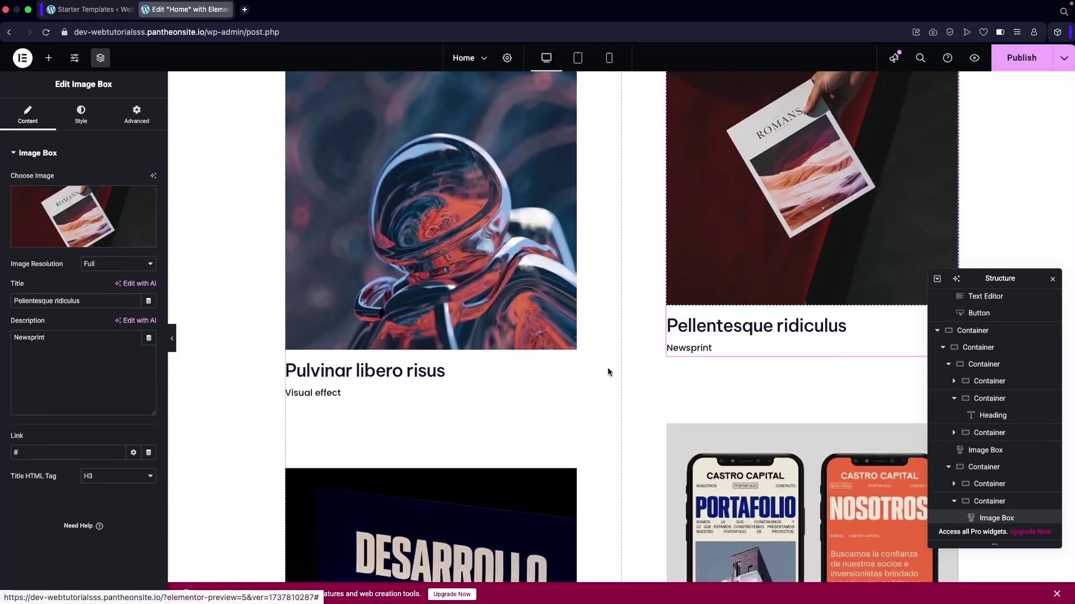
scroll(639, 336, "down", 4)
scroll(642, 336, "down", 10)
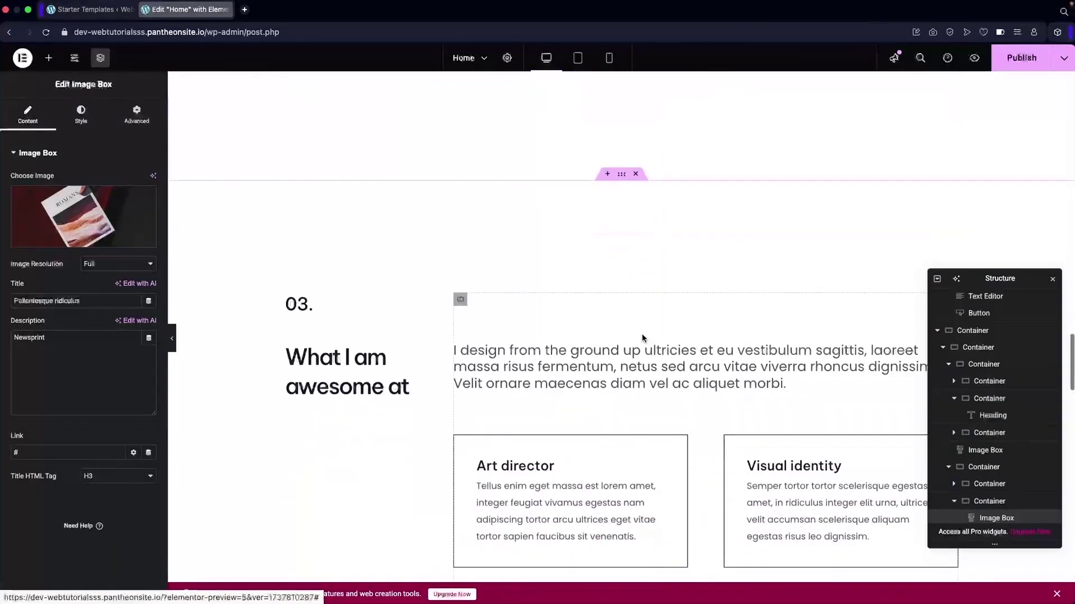
scroll(642, 336, "down", 2)
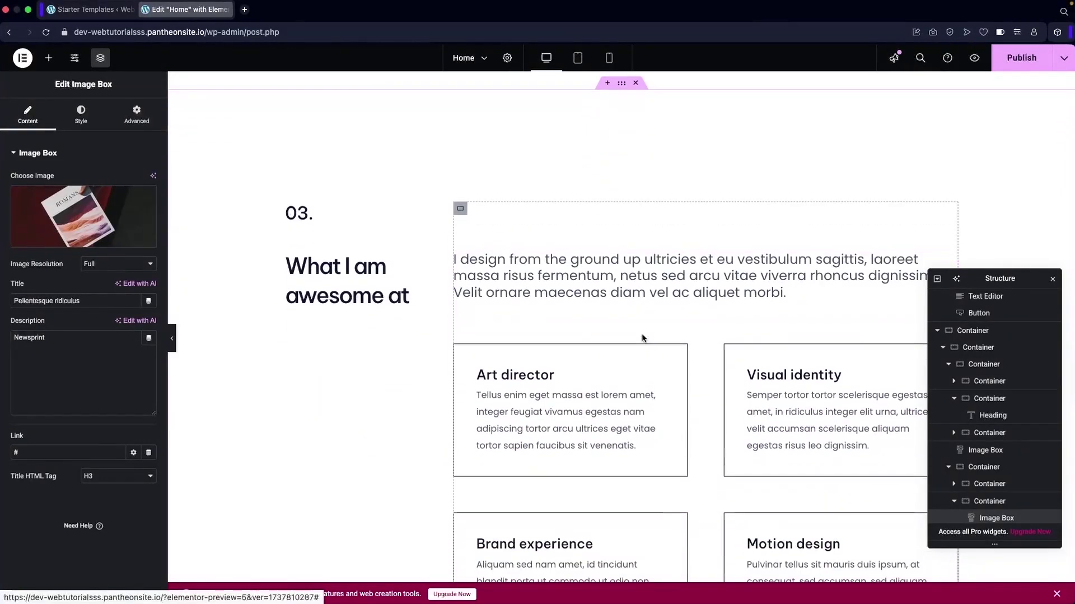
scroll(642, 336, "down", 2)
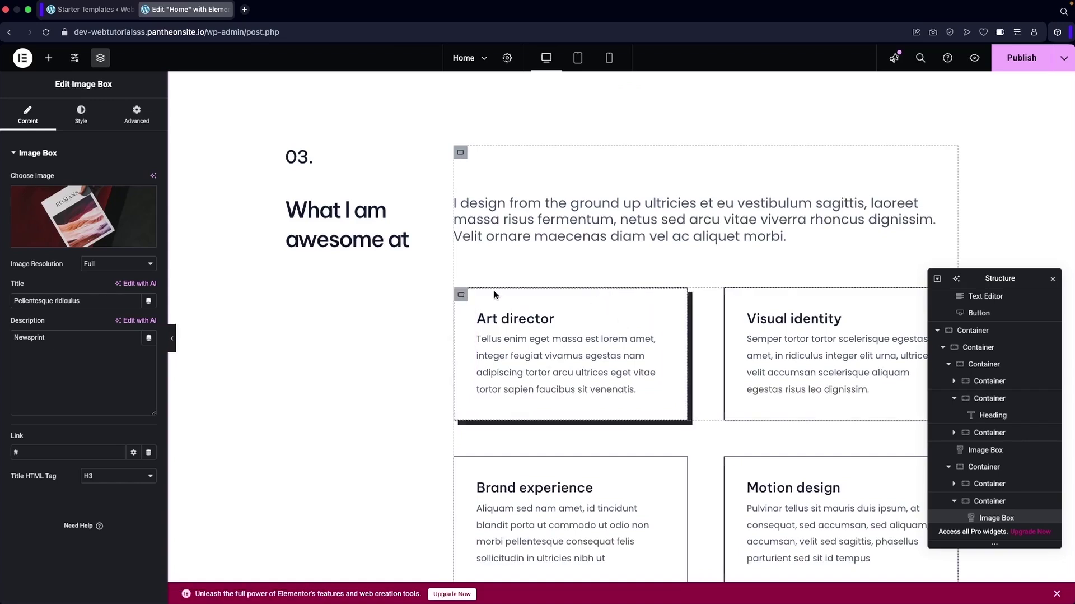
Open the Art director card's border settings and set the border width to 1.
left_click(461, 295)
left_click(78, 117)
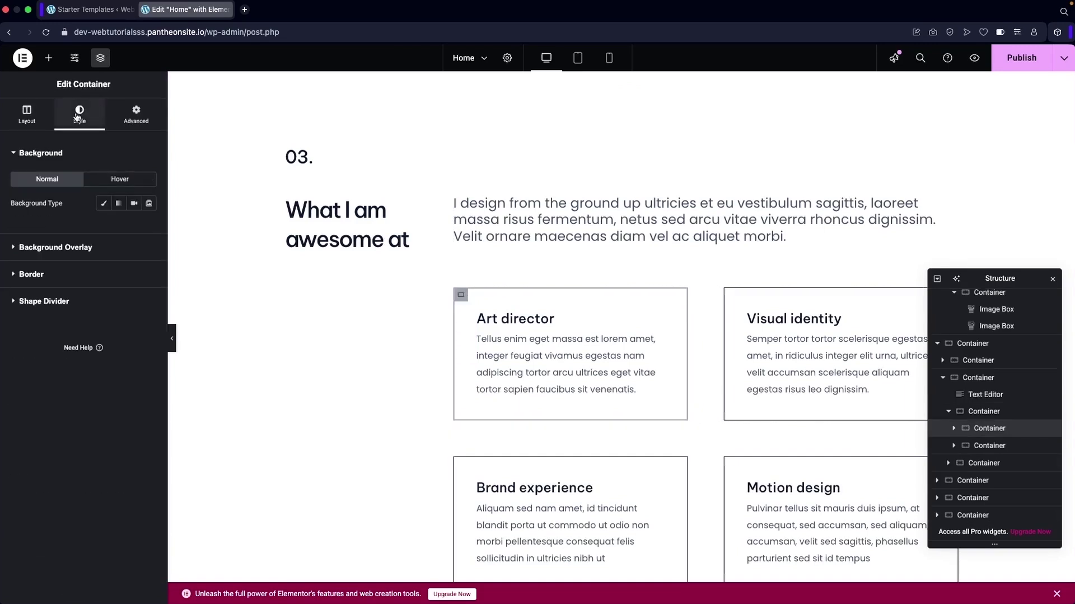
left_click(26, 275)
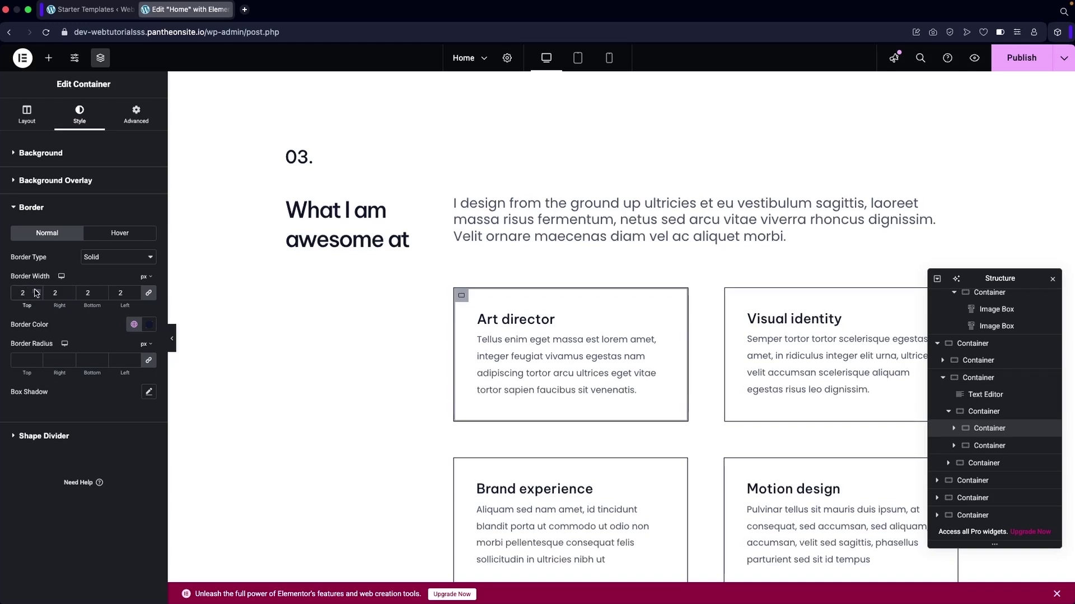
left_click(37, 291)
left_click(37, 290)
left_click(37, 291)
left_click(37, 291)
left_click(37, 291)
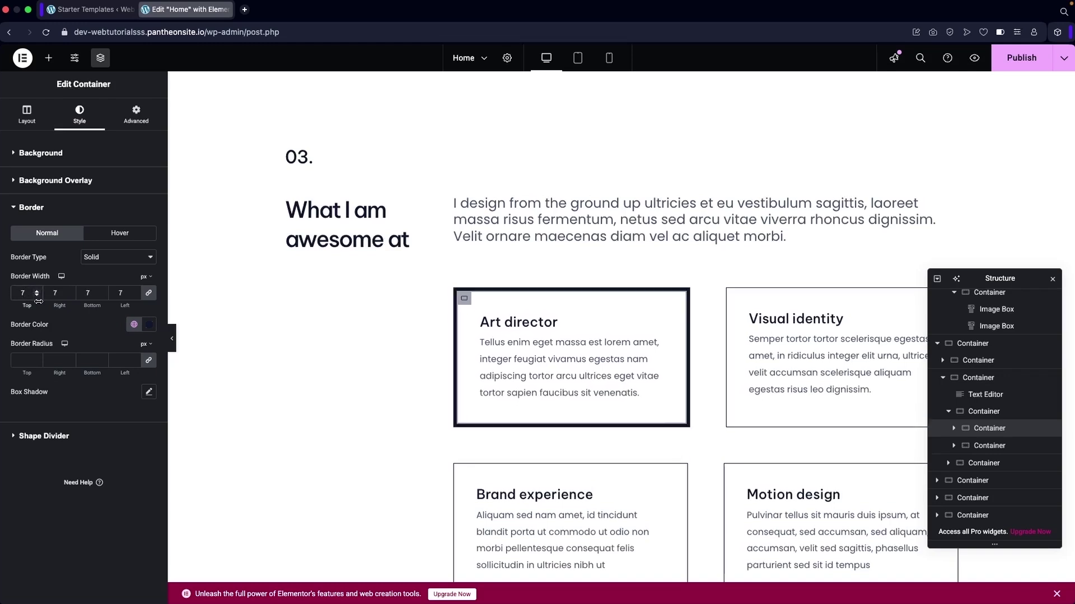
double_click(30, 294)
type("1")
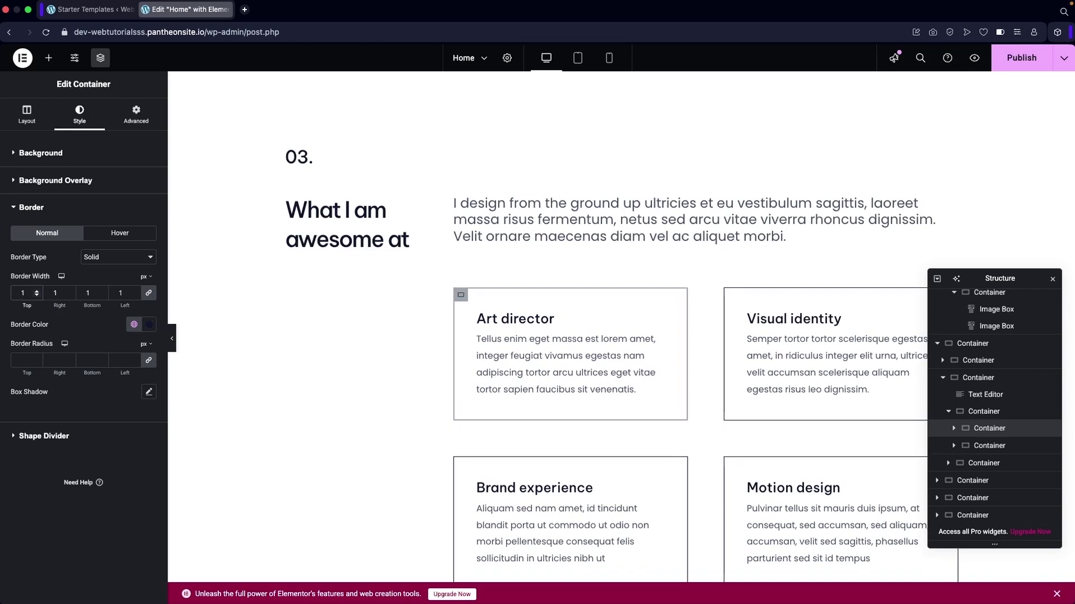
Try Double and Dotted border styles, then set the Border Type back to Solid.
left_click(123, 258)
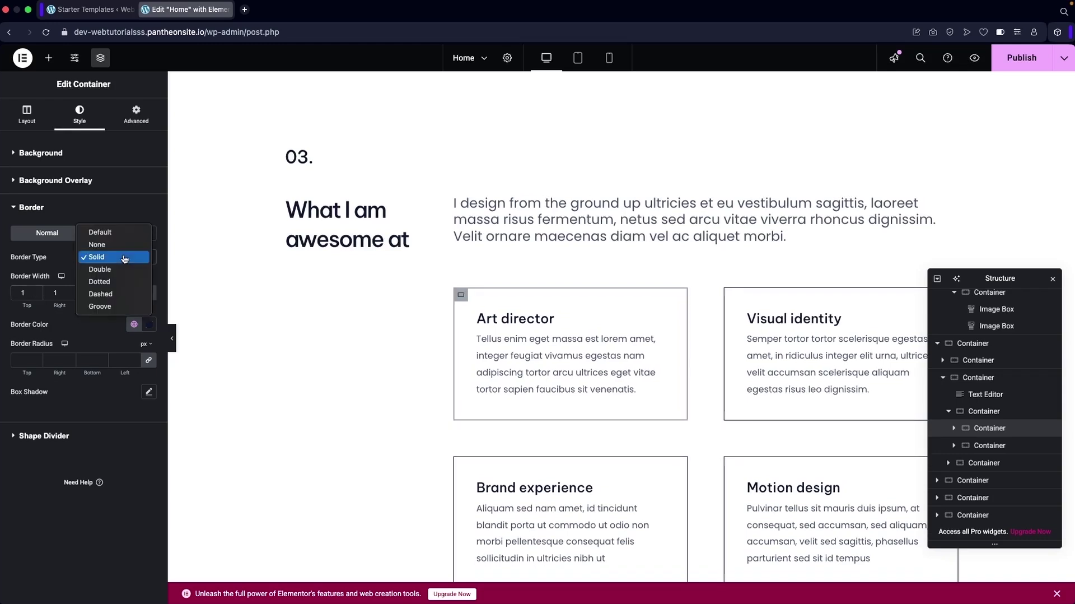
left_click(111, 270)
left_click(114, 257)
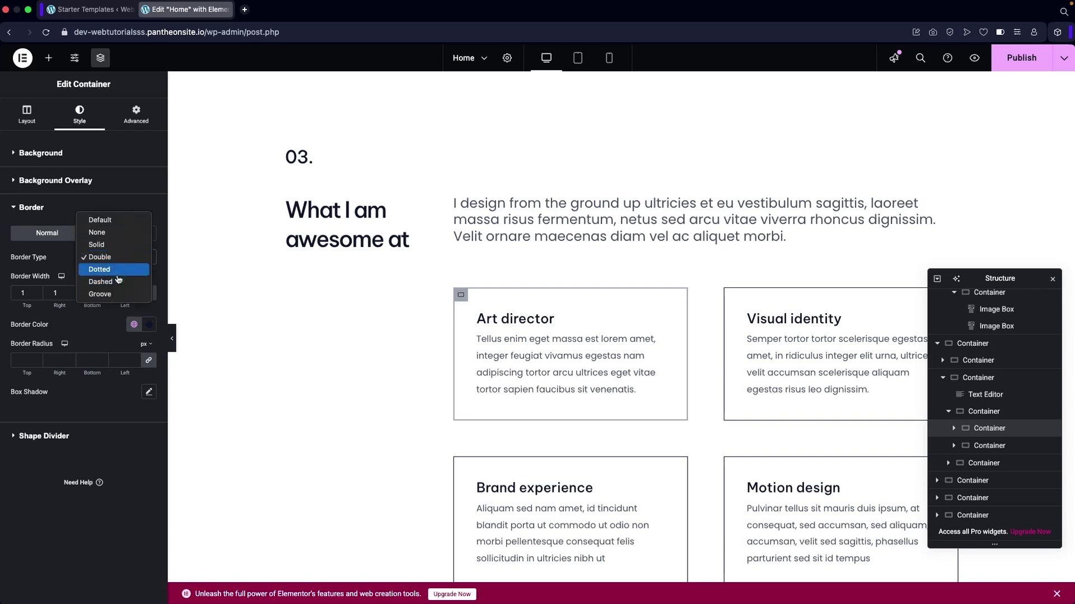
left_click(118, 274)
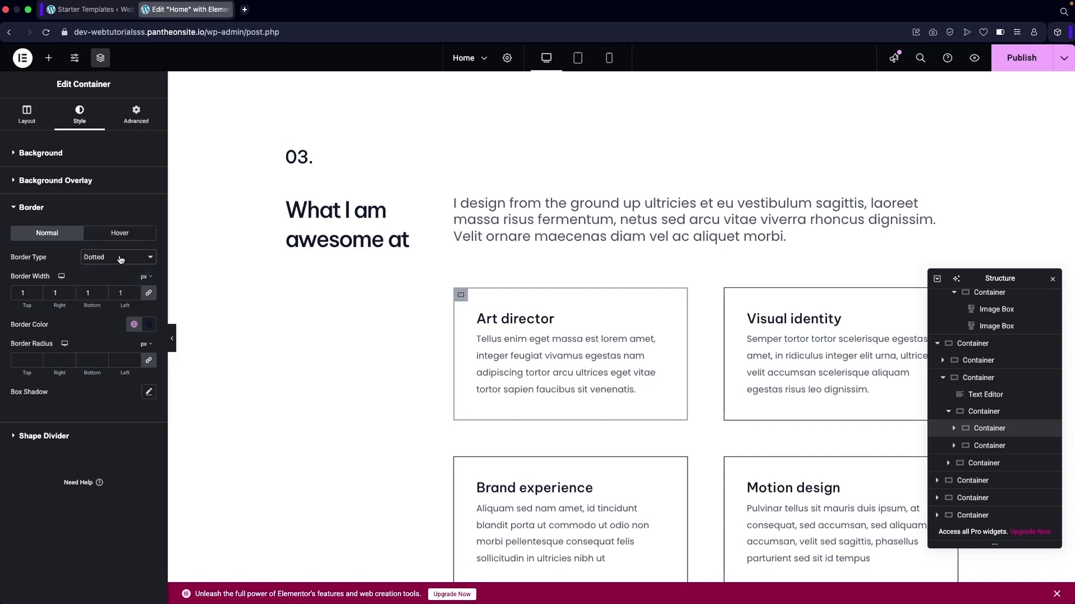
left_click(120, 258)
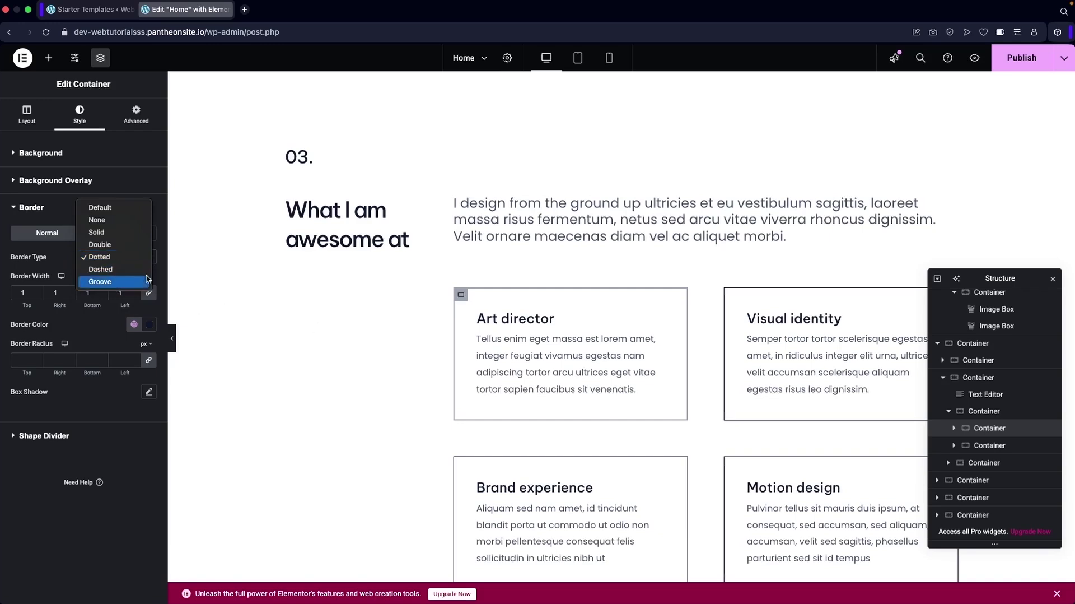
left_click(106, 232)
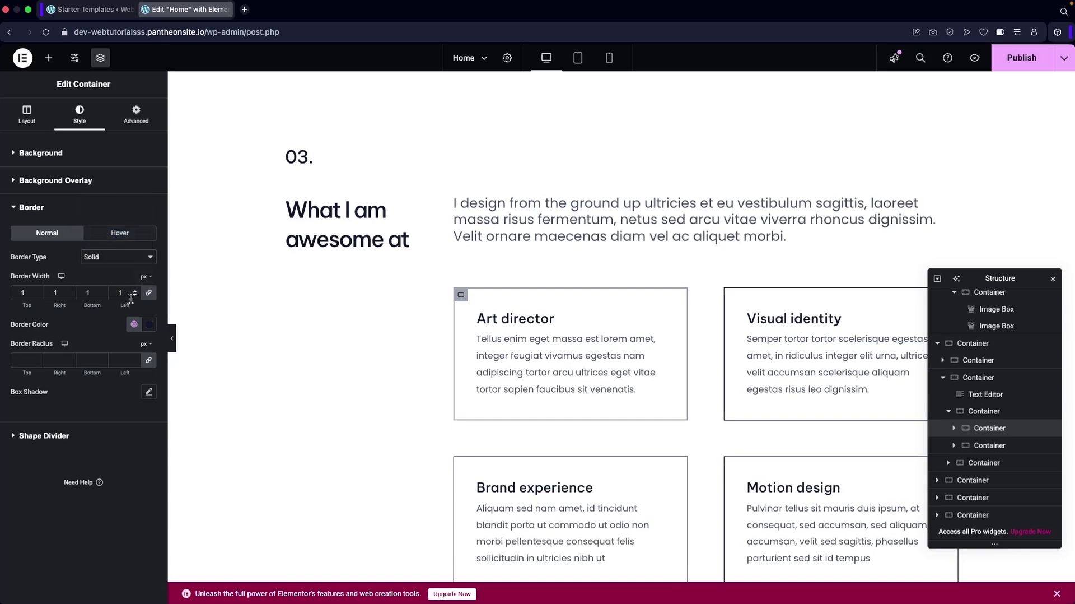
Set the card's border colour to #ECECEC, adjusting it to a light grey tone.
left_click(147, 326)
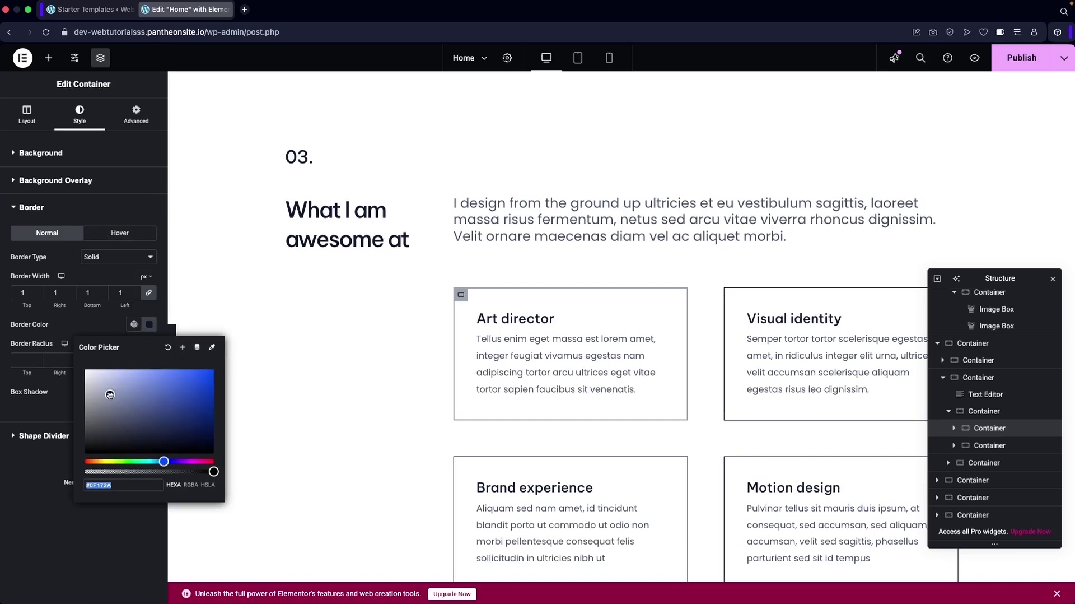
type("#ECECEC")
left_click(85, 370)
left_click_drag(85, 370, 84, 374)
left_click(149, 324)
left_click(149, 324)
left_click(98, 324)
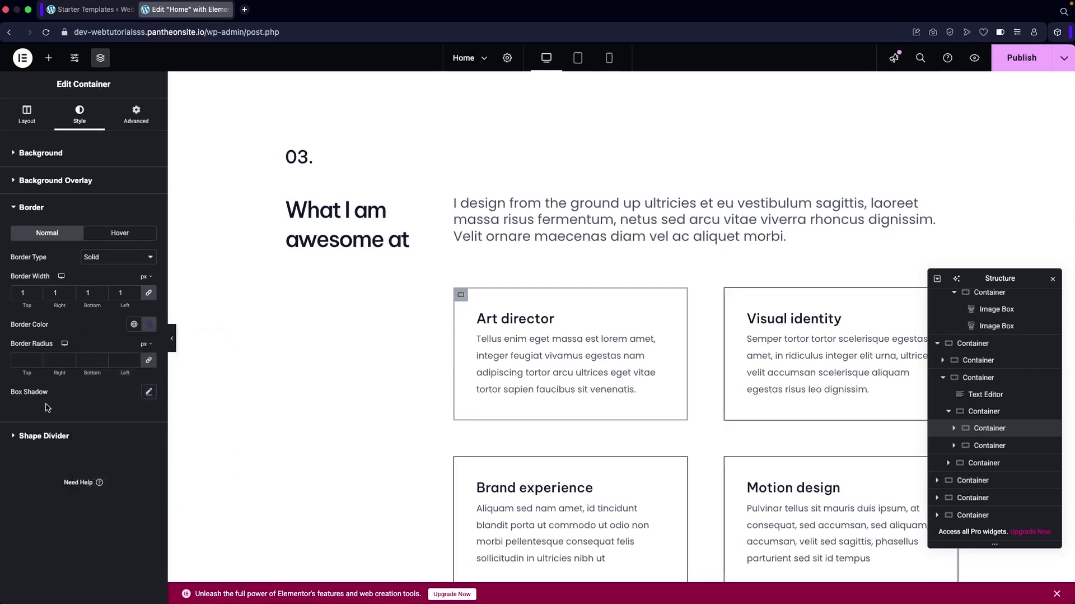
Try a Clouds top shape divider, then set the shape divider back to None.
left_click(23, 445)
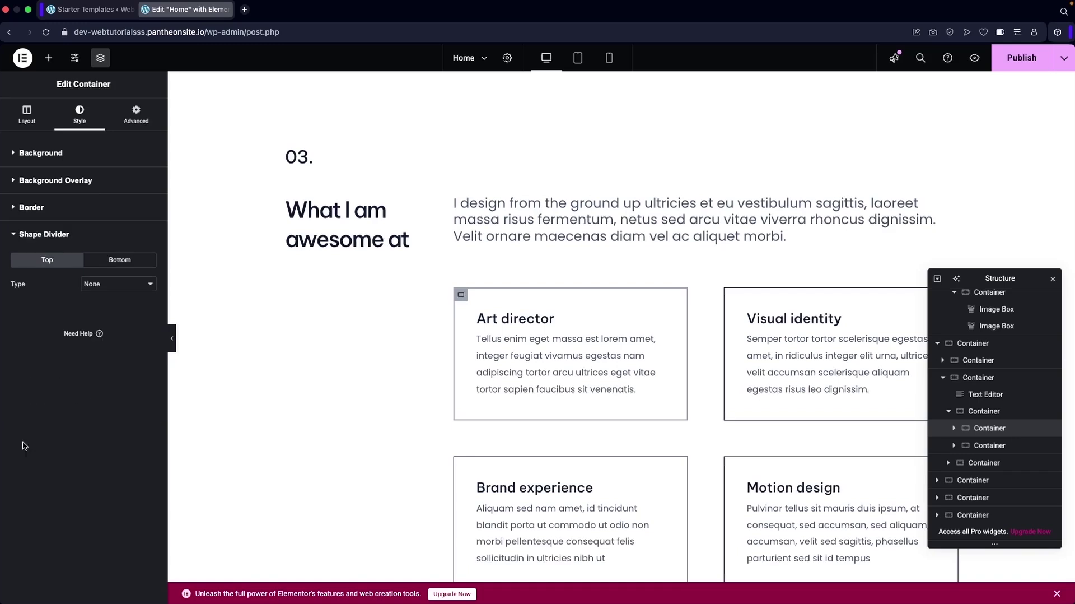
left_click(99, 287)
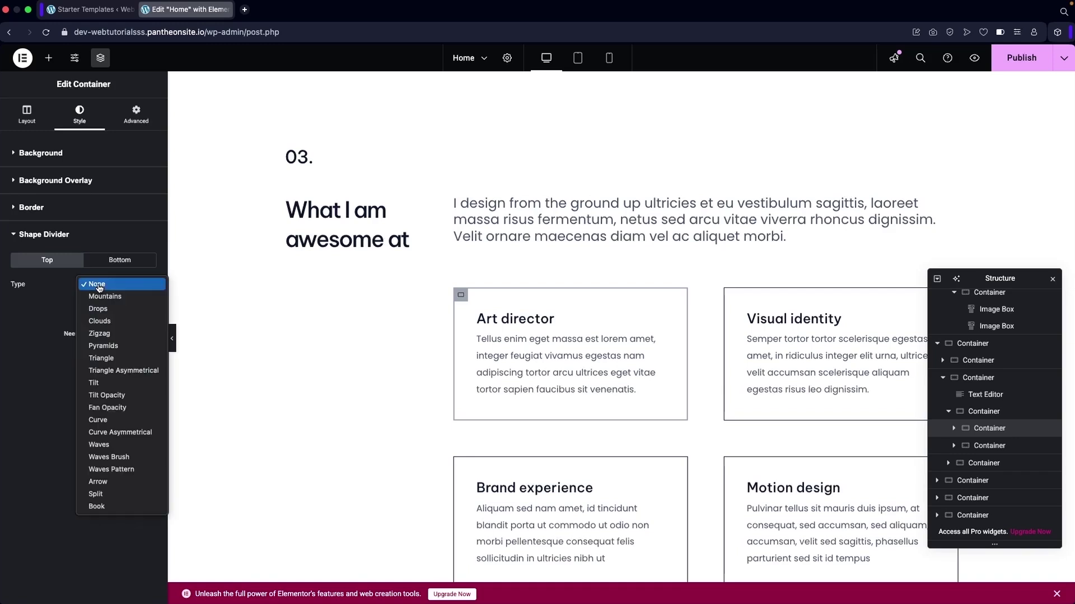
left_click(101, 321)
left_click(120, 287)
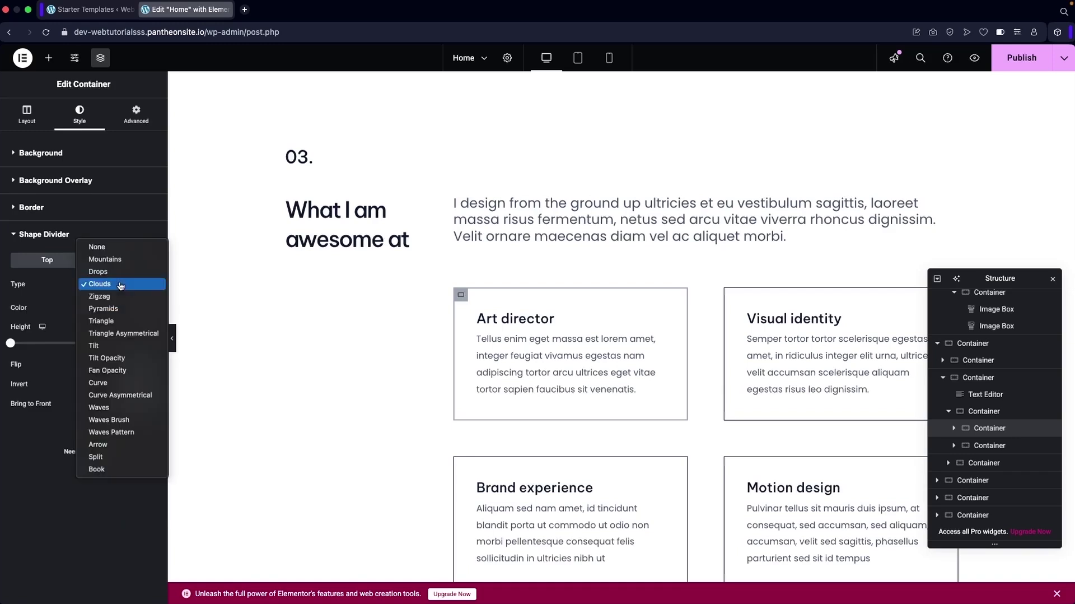
left_click(106, 247)
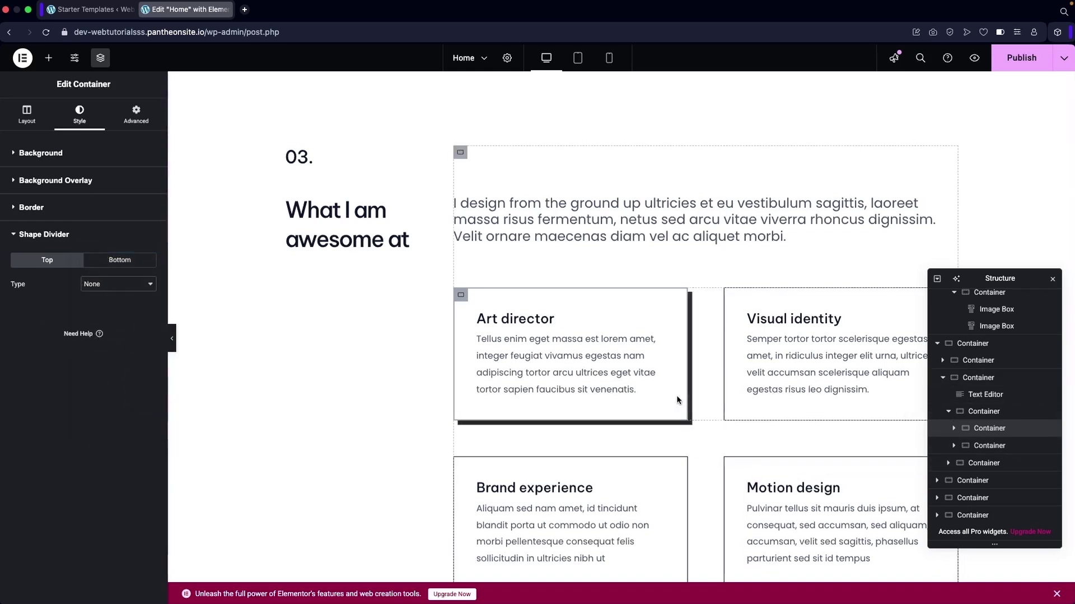
scroll(678, 399, "down", 3)
Select the first logoipsum logo in the 04. clients section and show its Style settings.
left_click(586, 348)
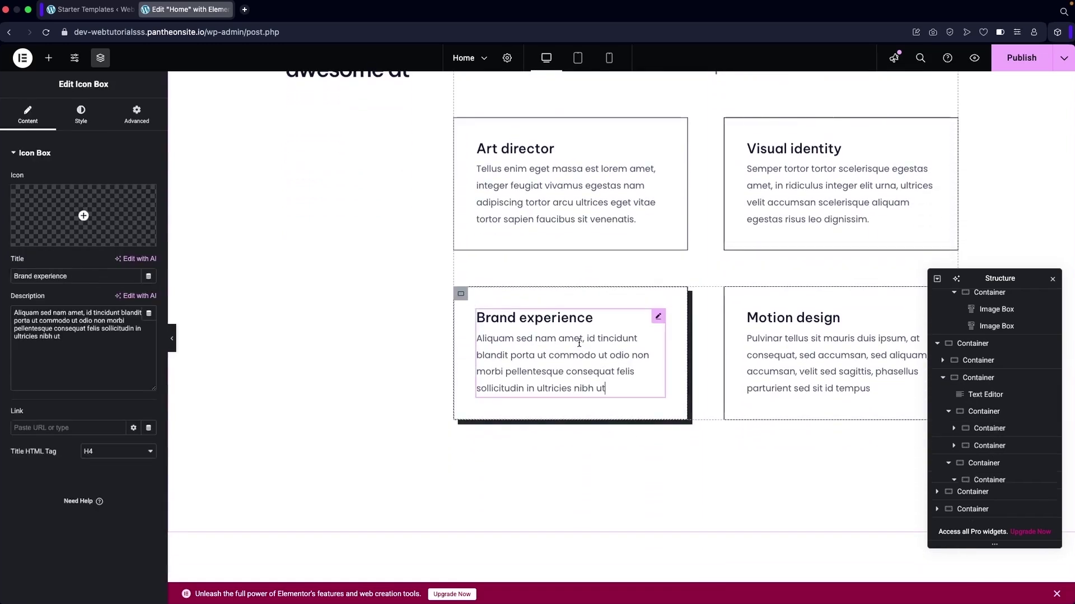
mouse_move(55, 212)
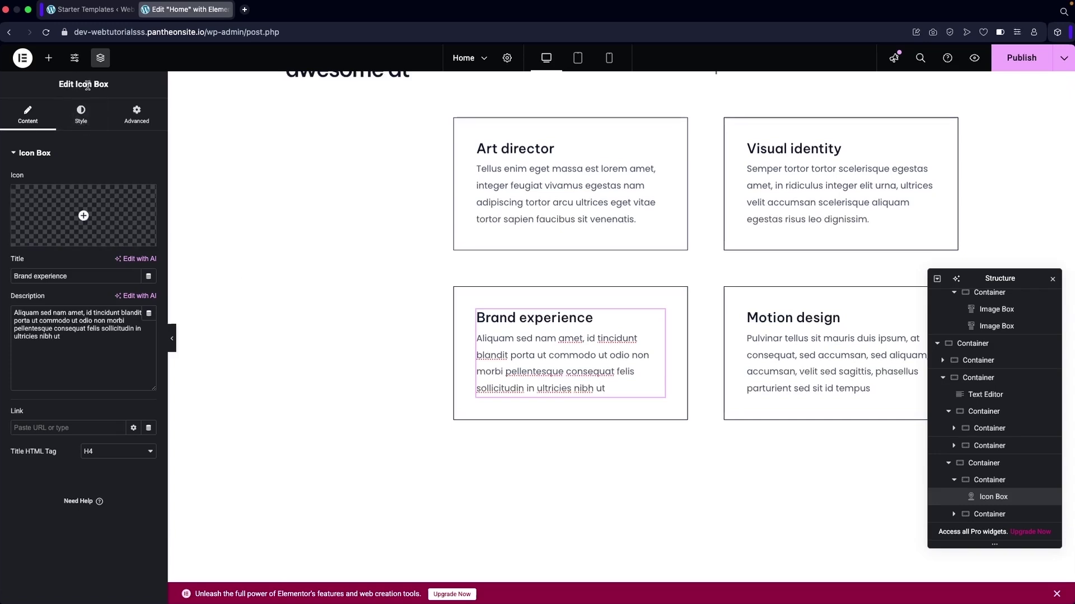
scroll(389, 312, "down", 10)
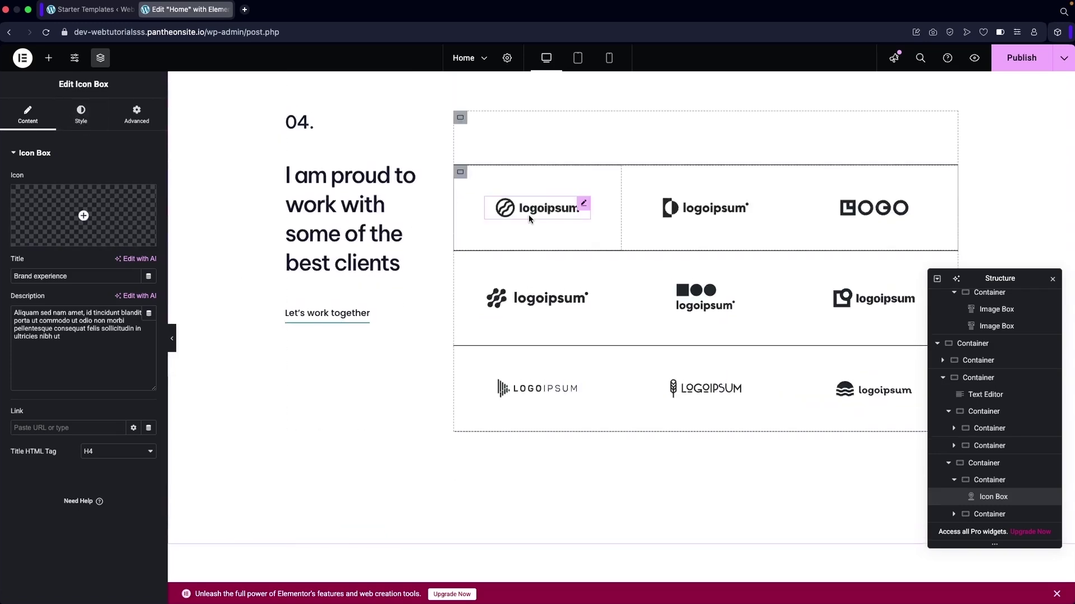
left_click(313, 225)
scroll(499, 294, "up", 2)
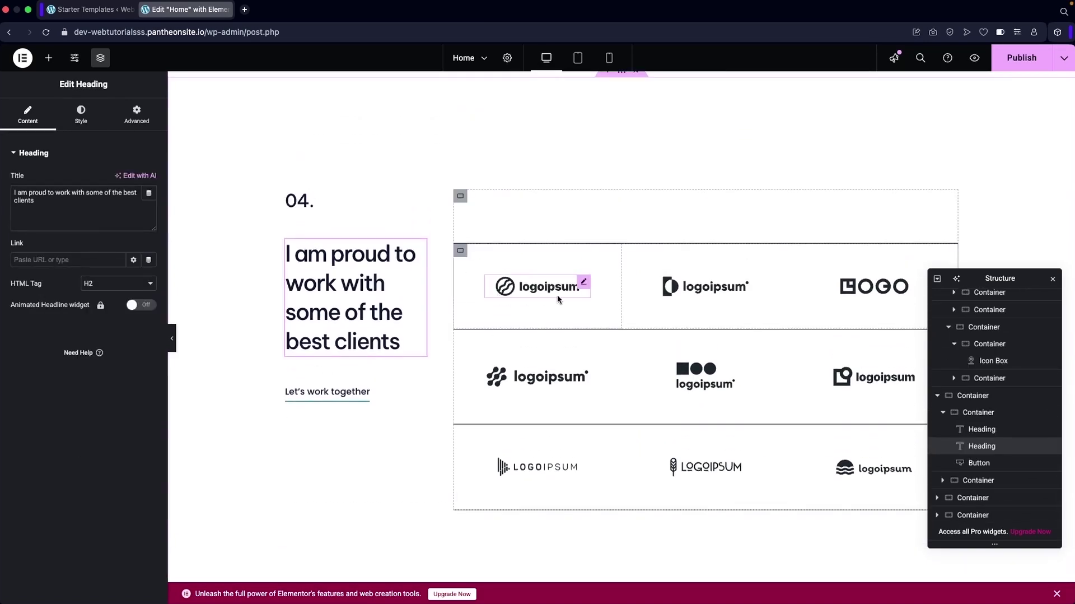
left_click(550, 291)
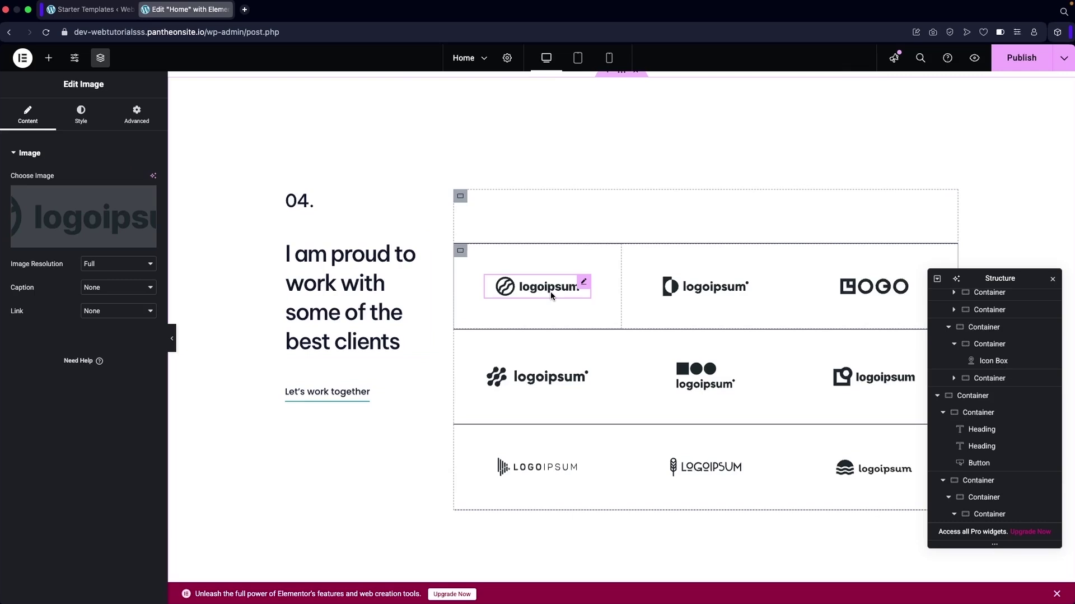
left_click(78, 121)
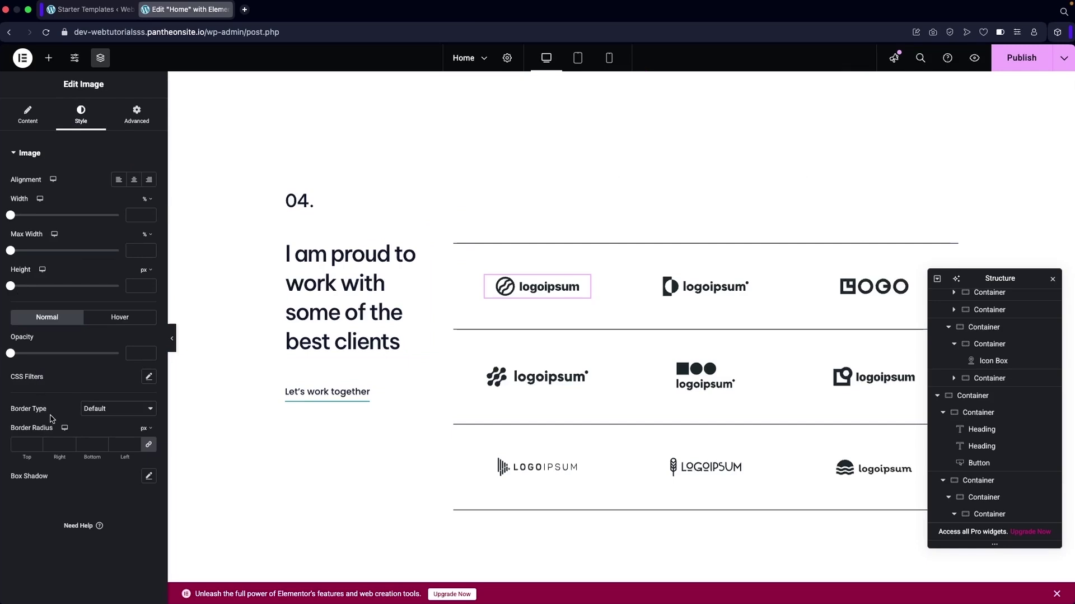
Select the testimonial portrait's container and show its Style settings.
scroll(513, 414, "down", 6)
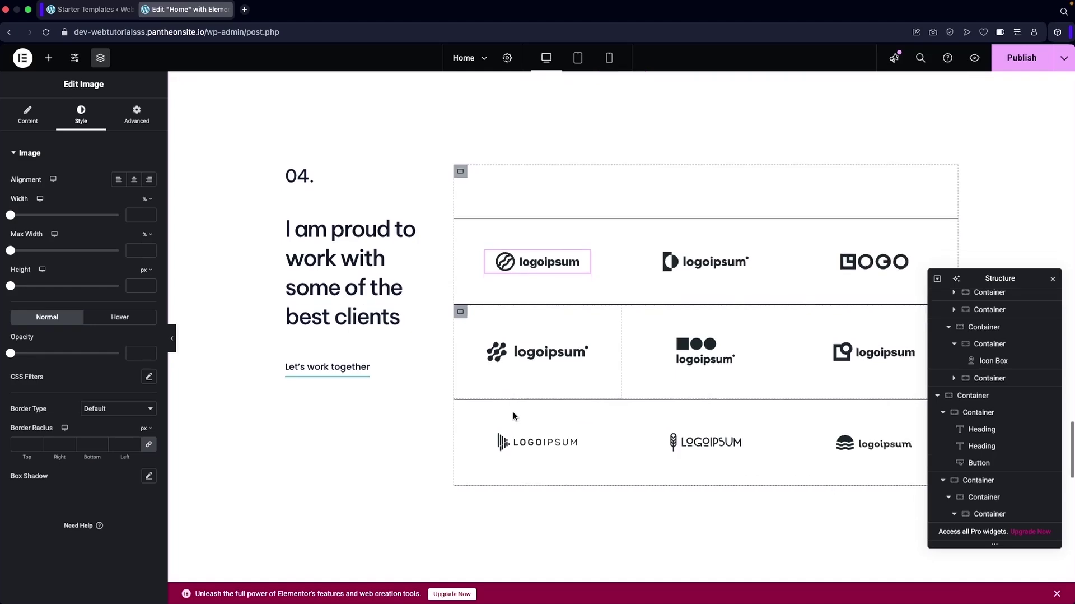
scroll(513, 411, "down", 3)
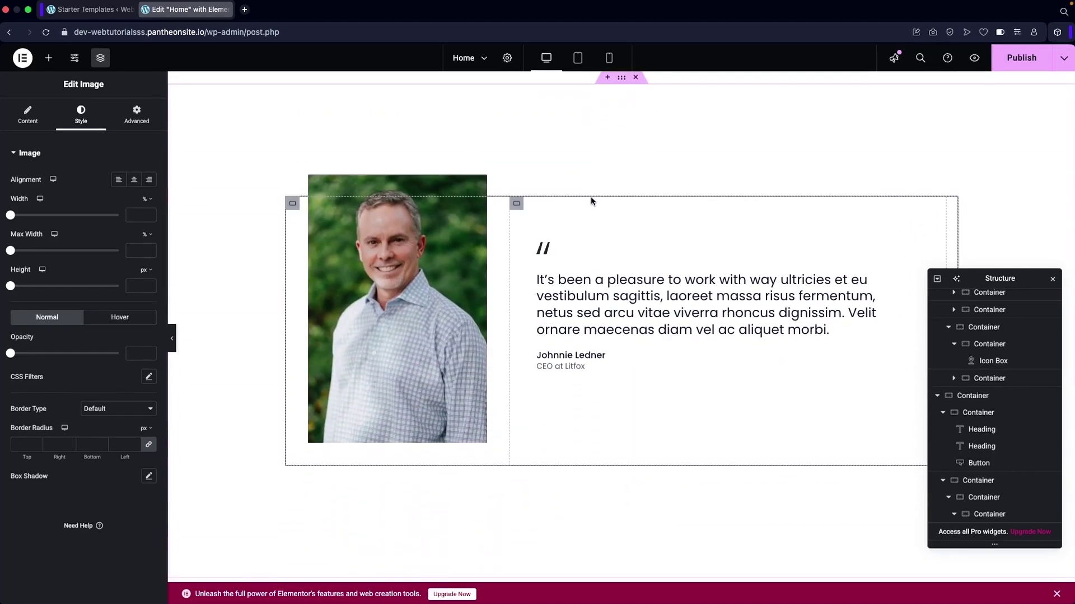
left_click(311, 207)
left_click(292, 203)
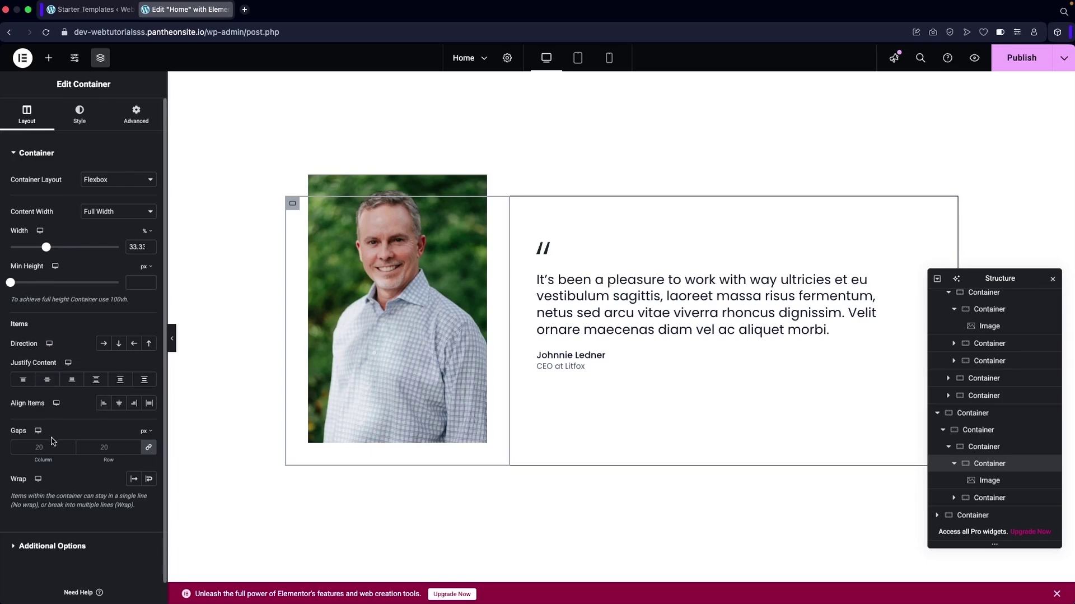
left_click(78, 123)
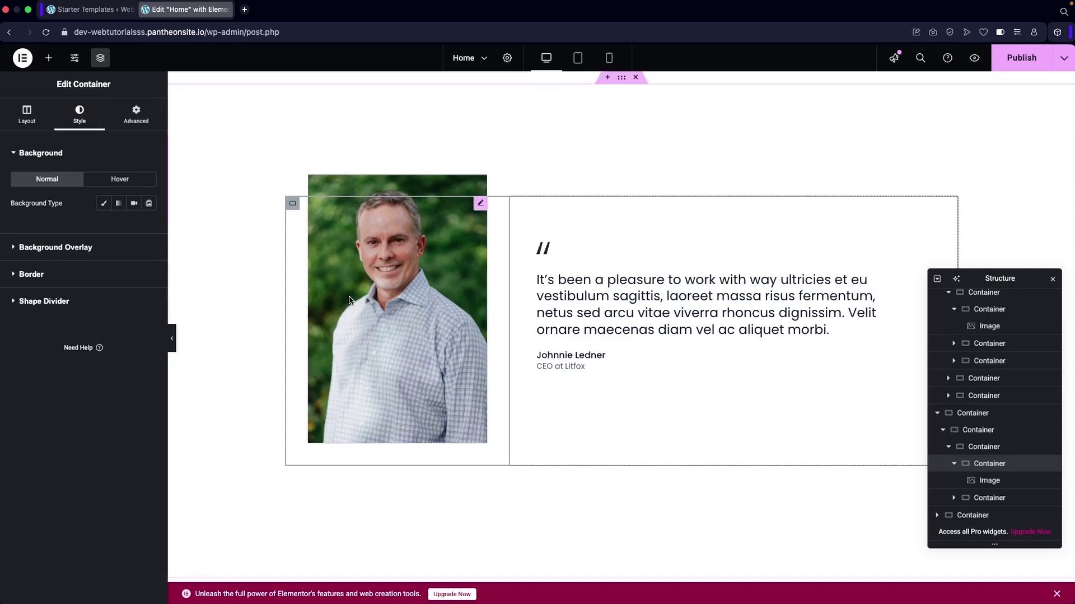
Swap the checked-shirt testimonial portrait for visual-artist-hero-image.jpg from the Media Library.
left_click(407, 314)
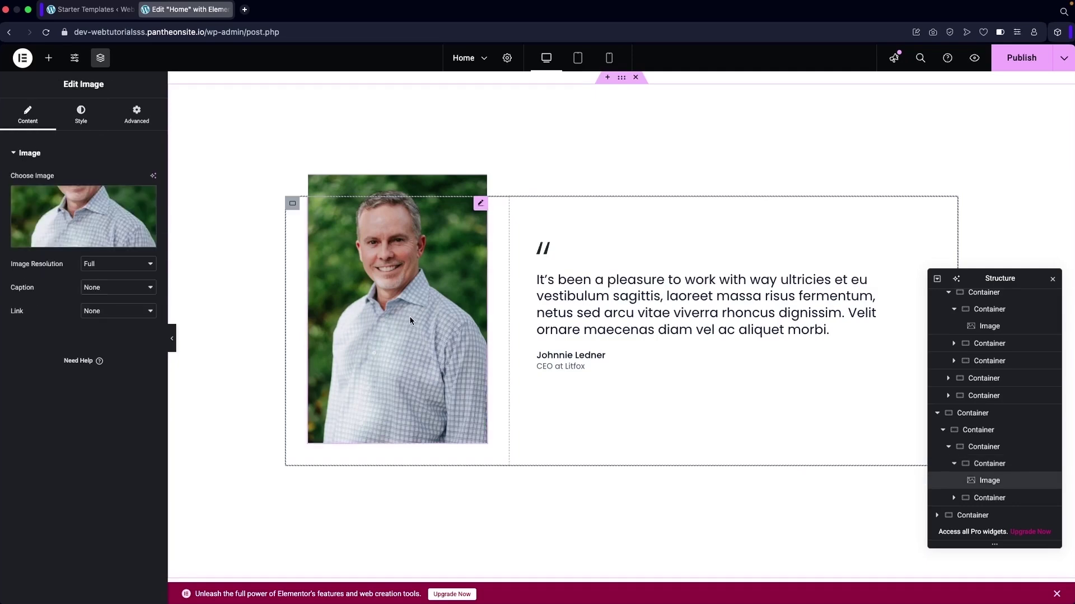
left_click(125, 206)
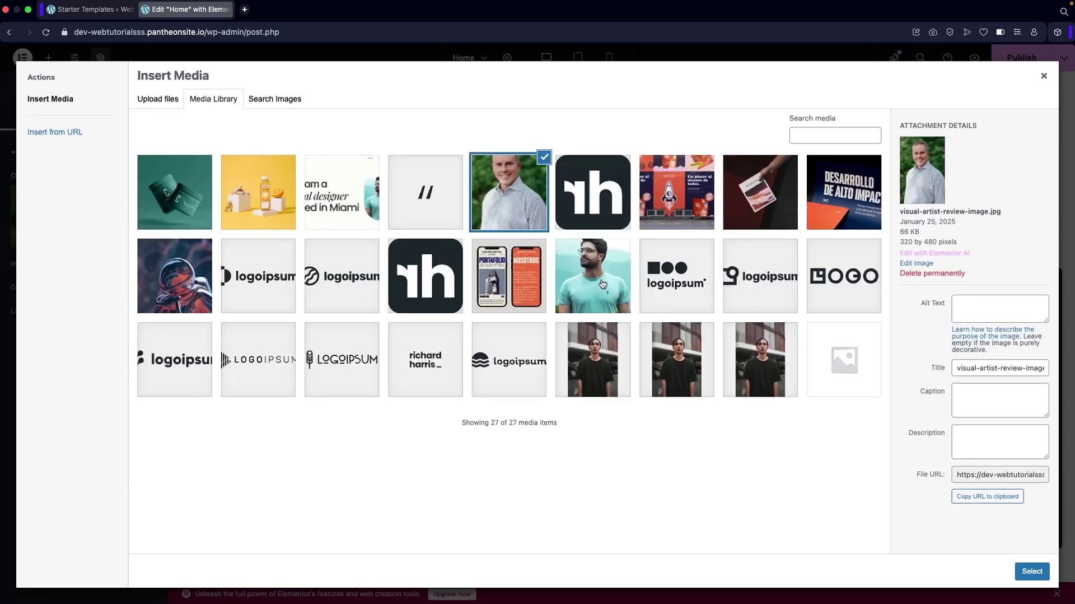
left_click(602, 283)
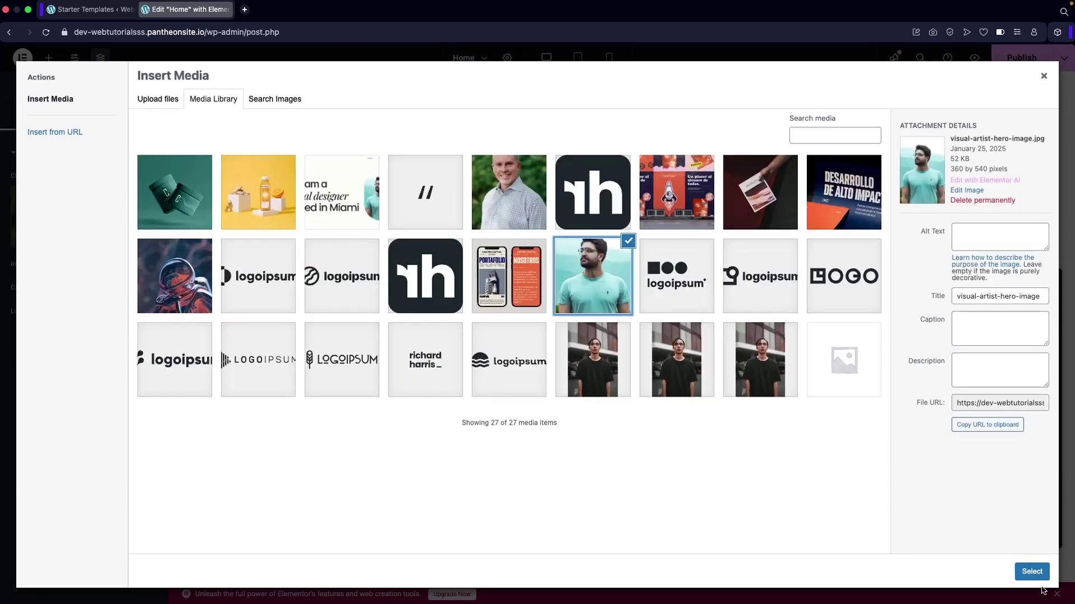
left_click(1032, 570)
left_click(659, 294)
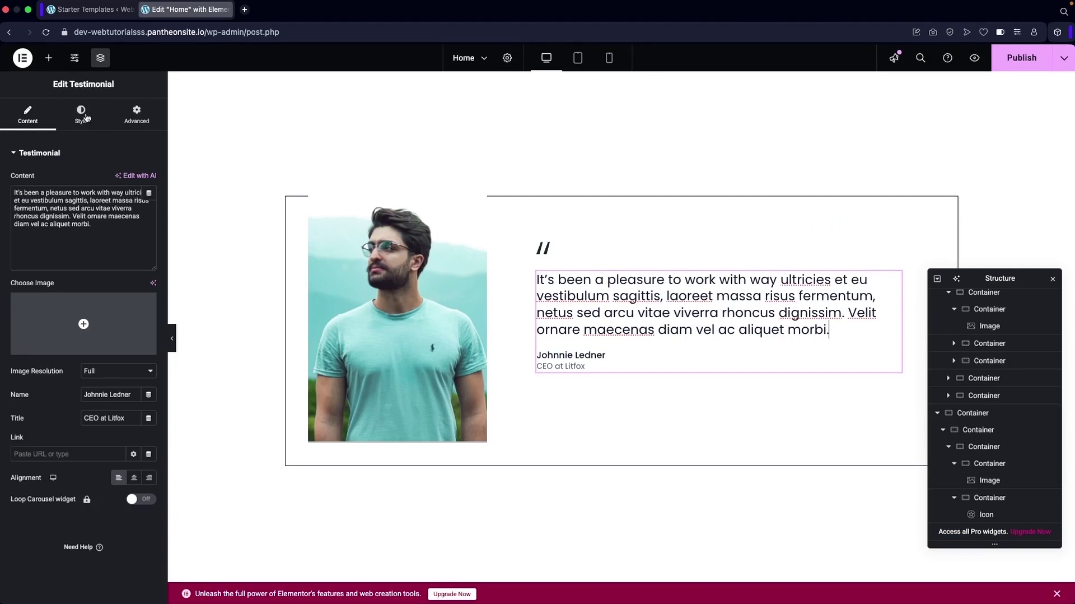
mouse_move(61, 326)
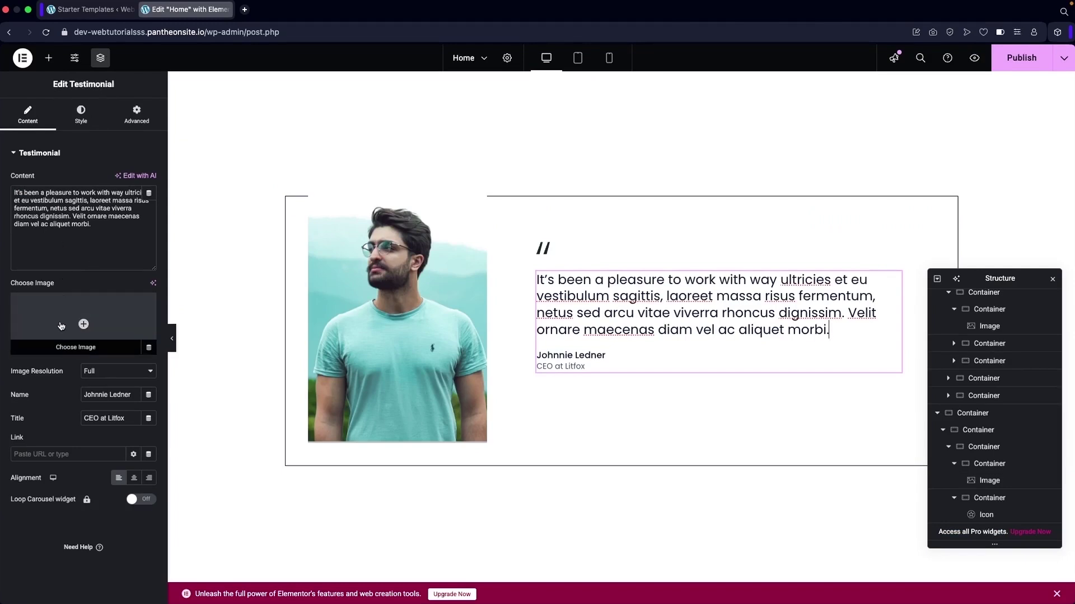
Publish the edited Home page and open its live preview.
left_click(87, 126)
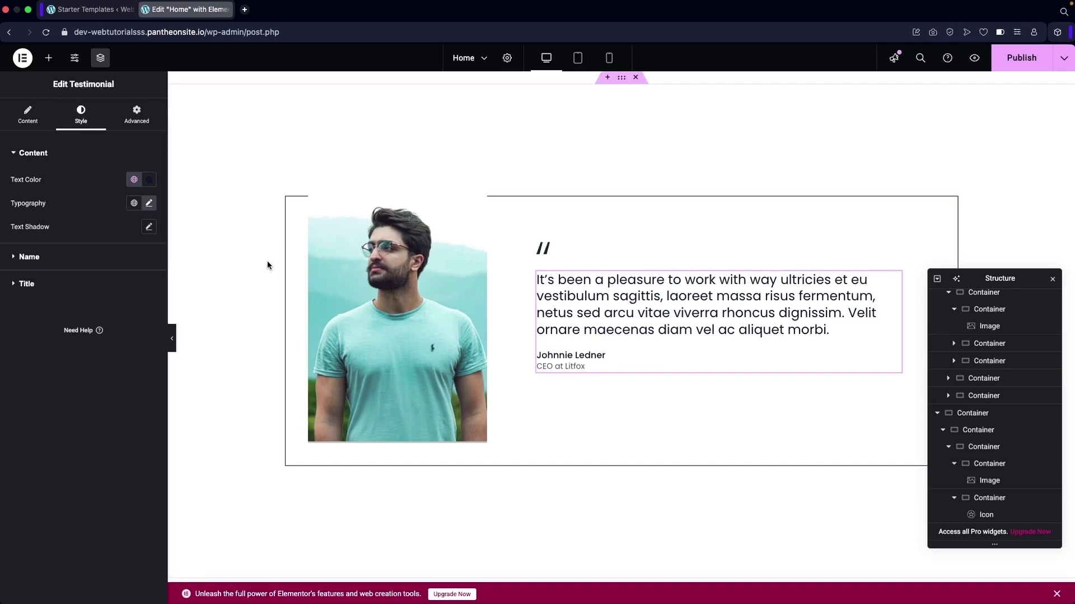
scroll(312, 345, "down", 7)
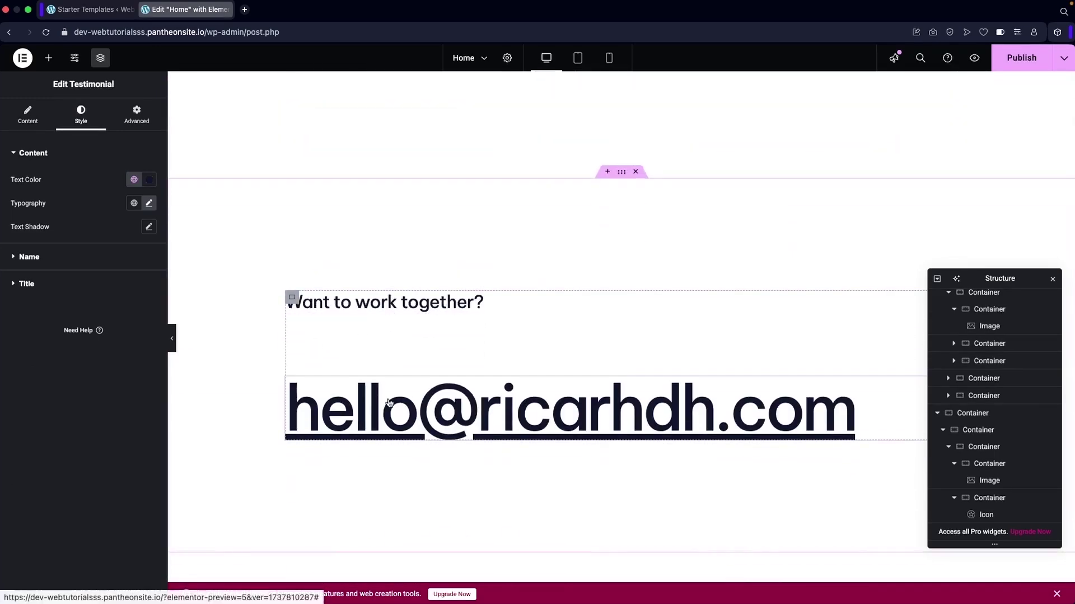
scroll(410, 364, "down", 2)
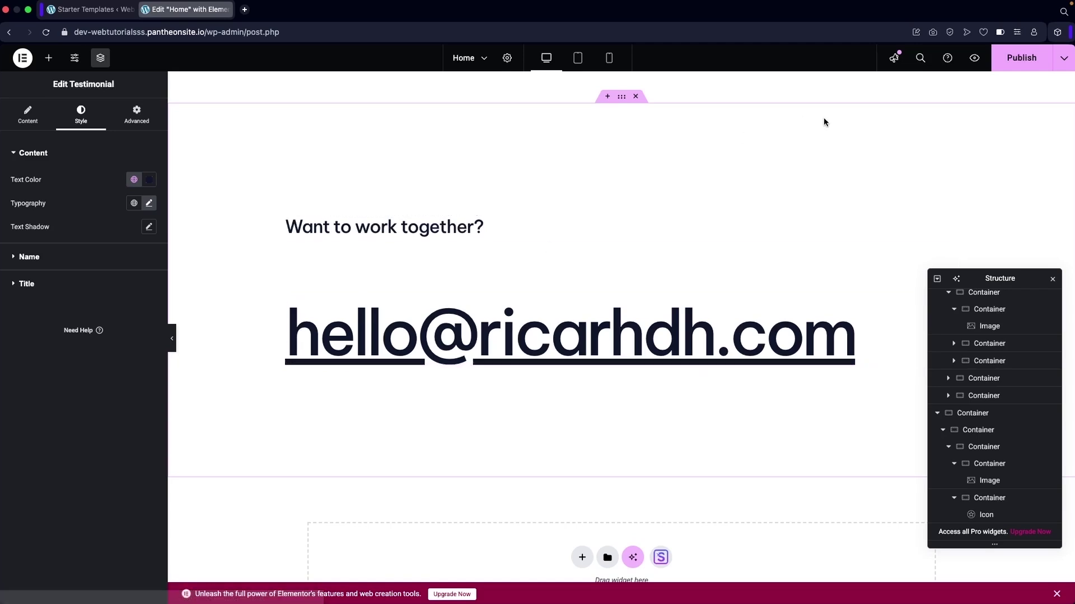
left_click(1028, 63)
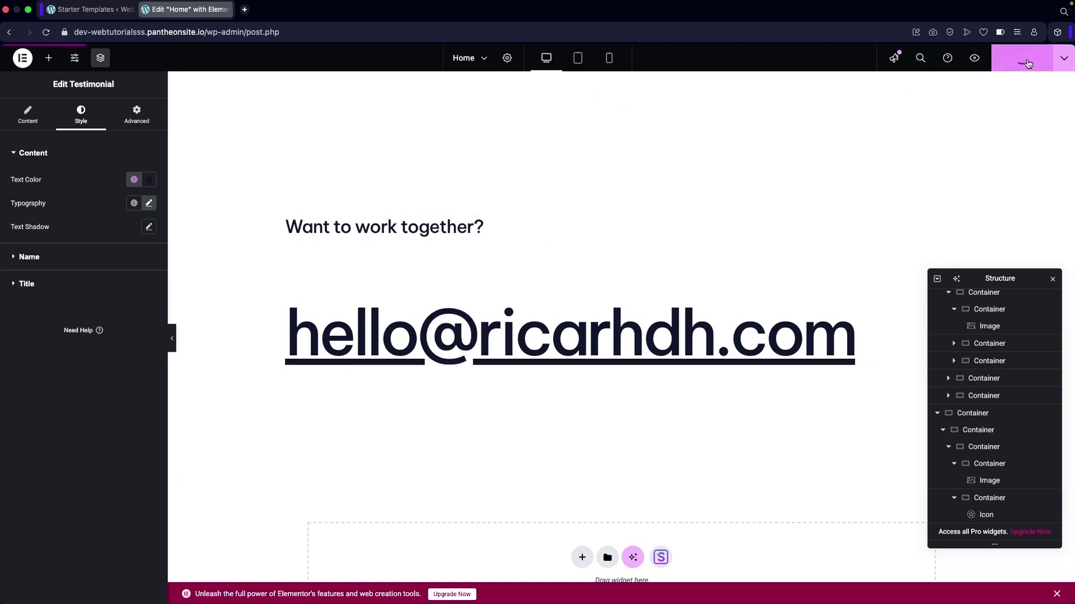
left_click(975, 58)
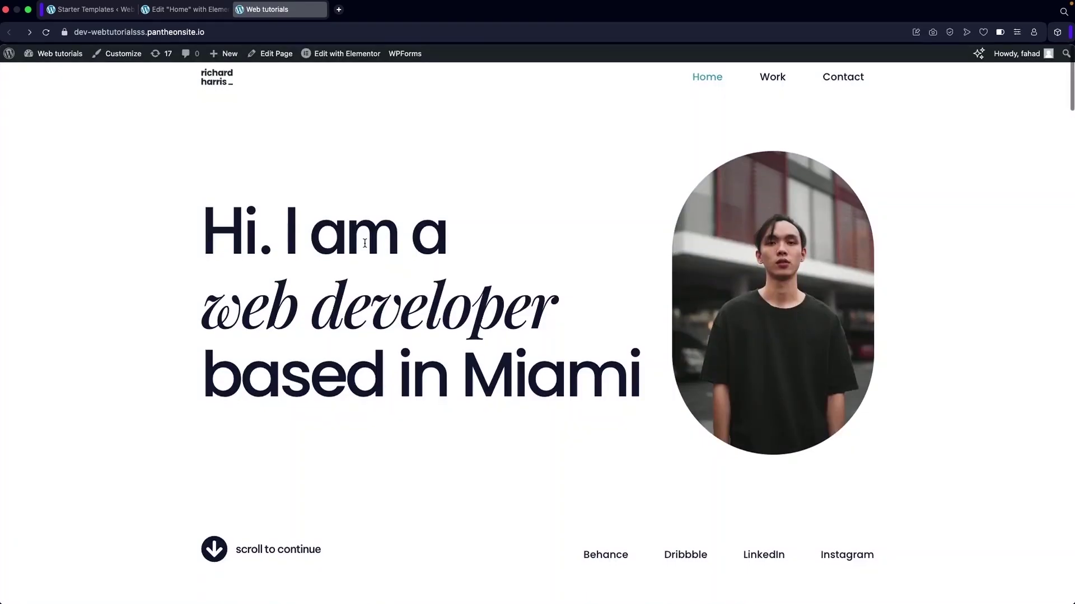
Scroll through the live site's black-shirt hero, then return to the other browser tab.
scroll(365, 243, "down", 20)
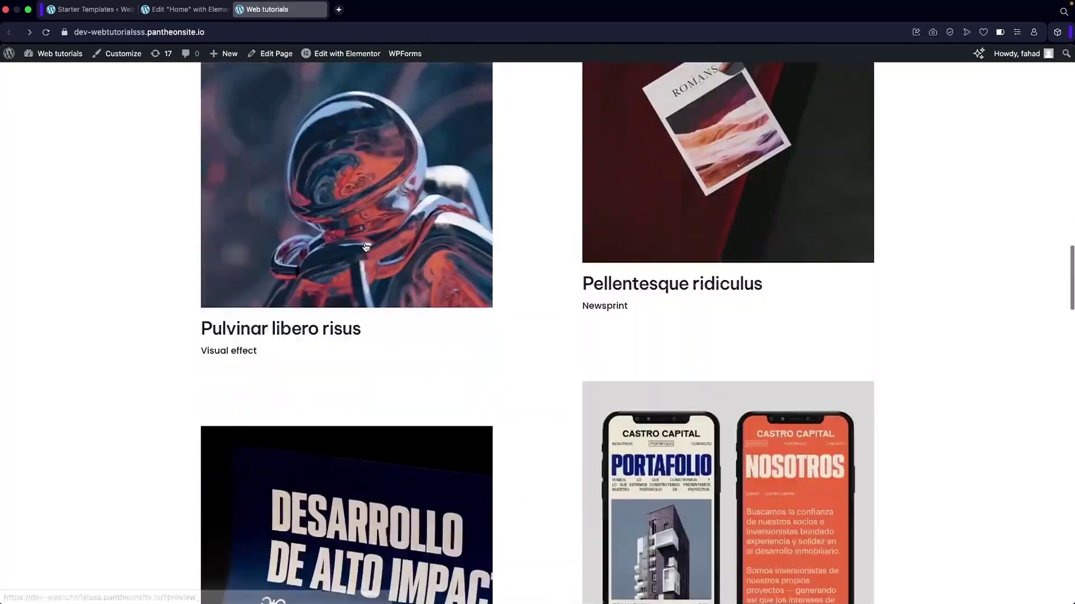
scroll(366, 247, "down", 5)
left_click(183, 7)
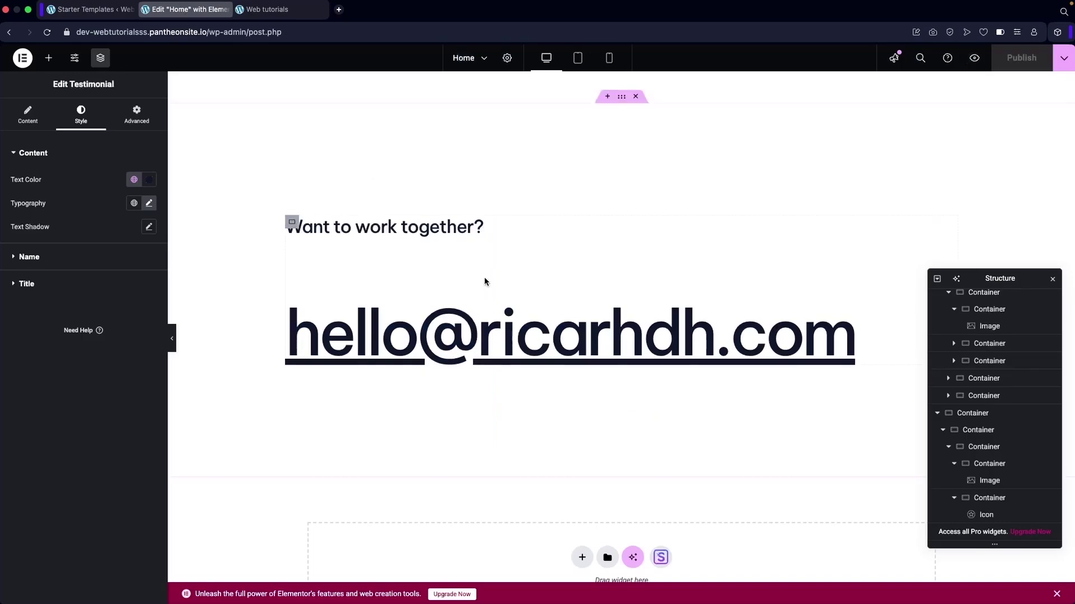
scroll(487, 298, "up", 15)
scroll(487, 297, "up", 10)
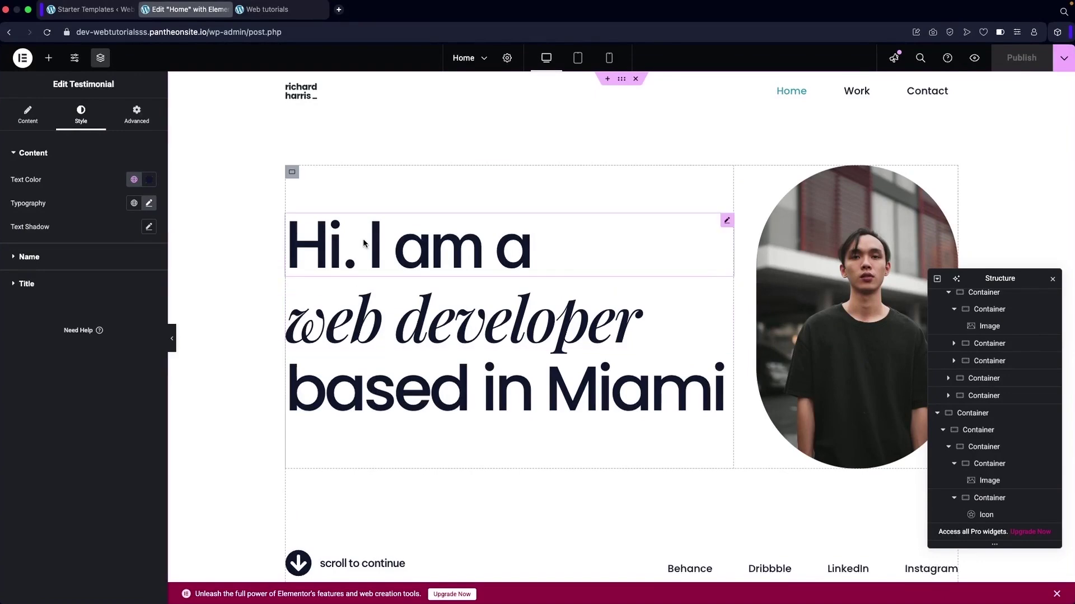
Leave the template wizard for the dashboard and load the Primary menu under Appearance > Menus.
left_click(85, 10)
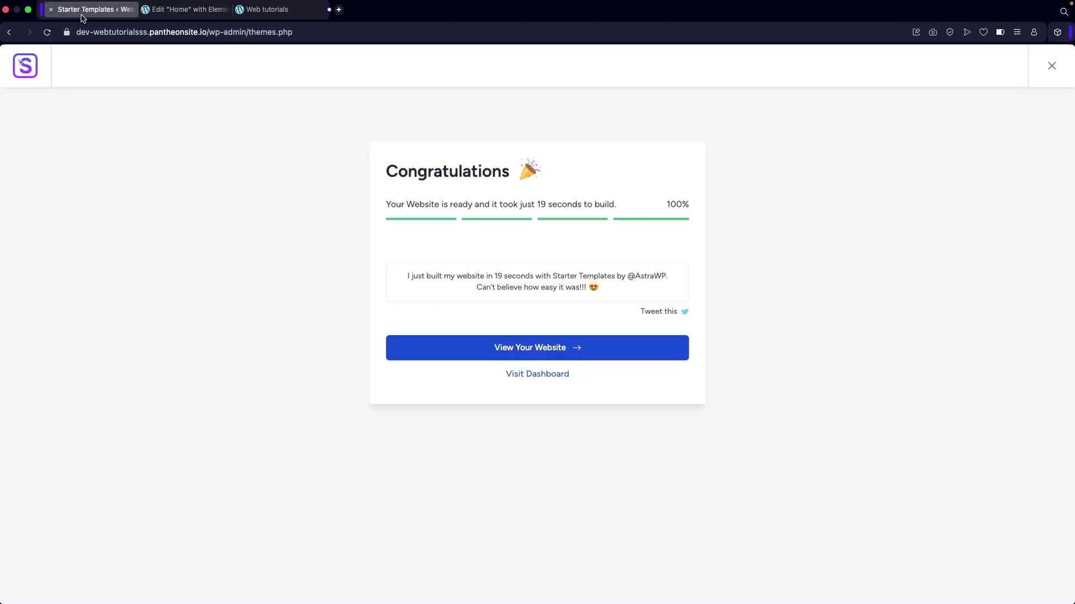
left_click(1052, 67)
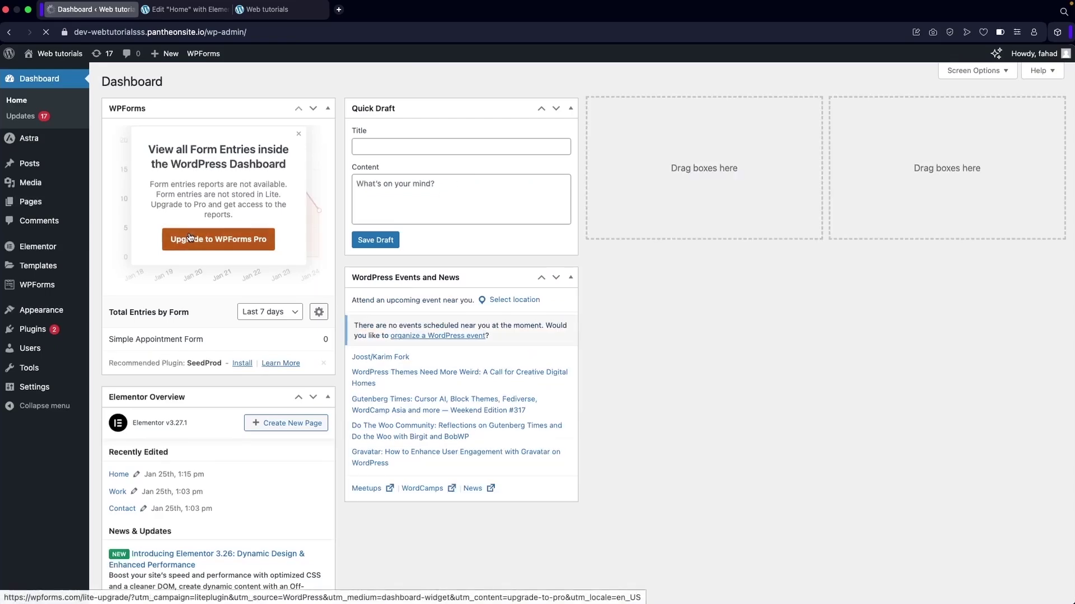
mouse_move(45, 314)
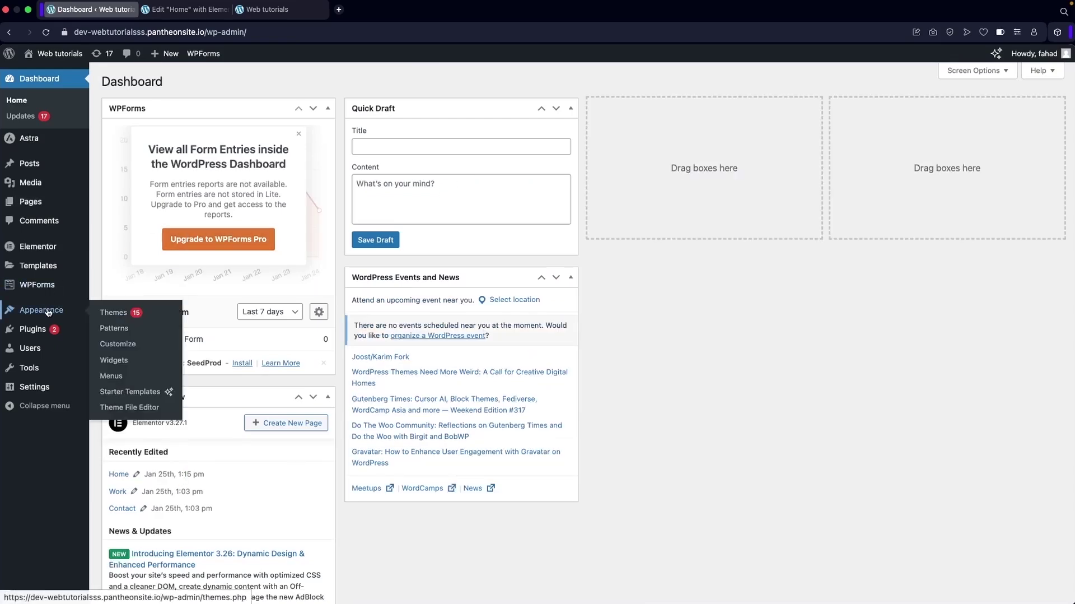
left_click(129, 376)
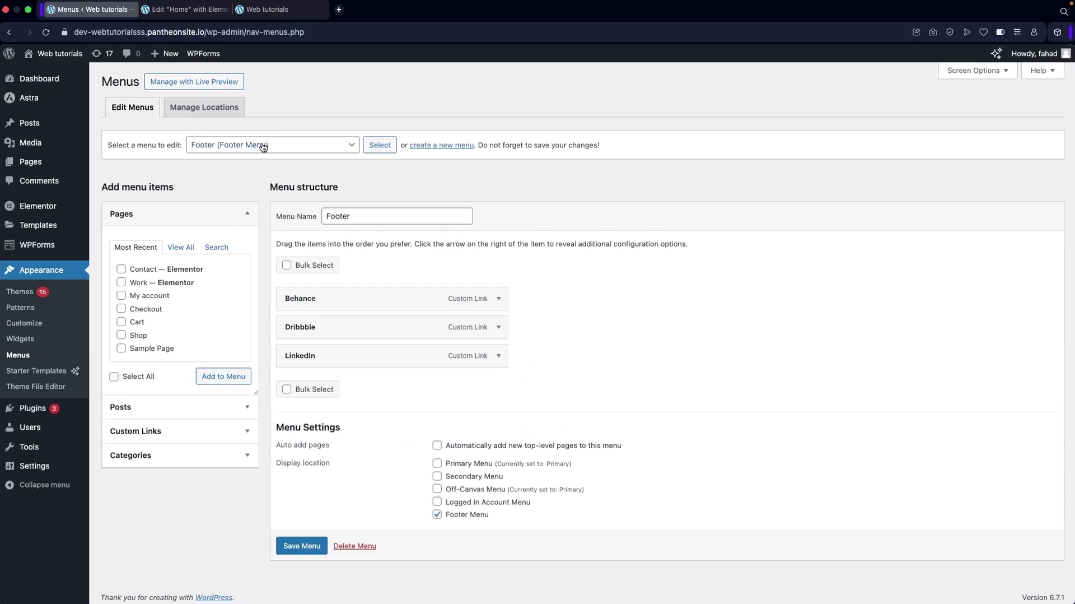
left_click(261, 145)
left_click(255, 159)
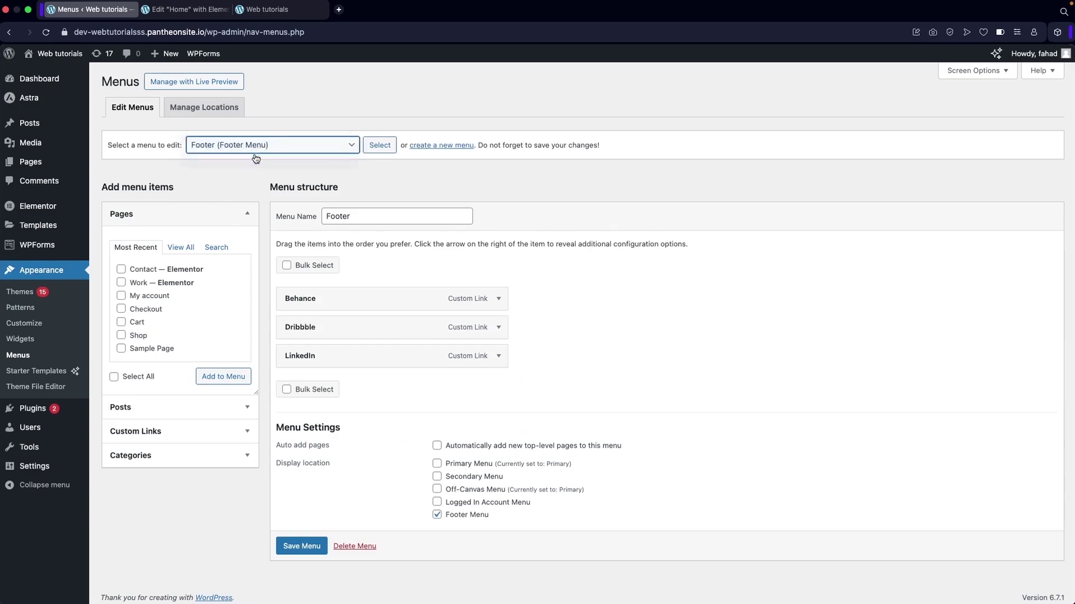
left_click(385, 147)
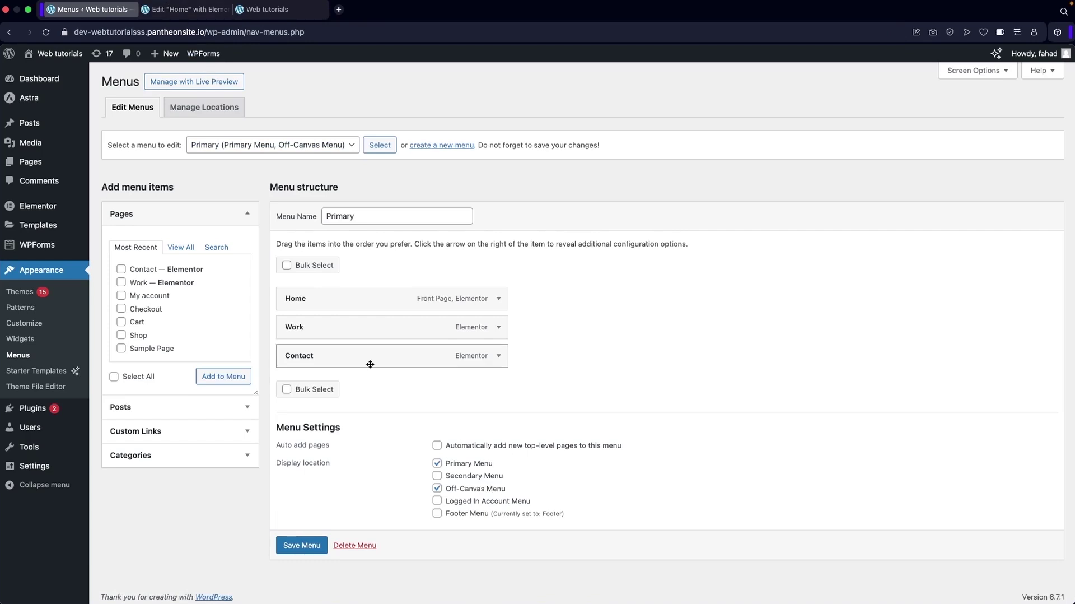
Add a custom link 'Testimonial' with URL #testimonial to the Primary menu.
left_click(160, 430)
left_click(185, 300)
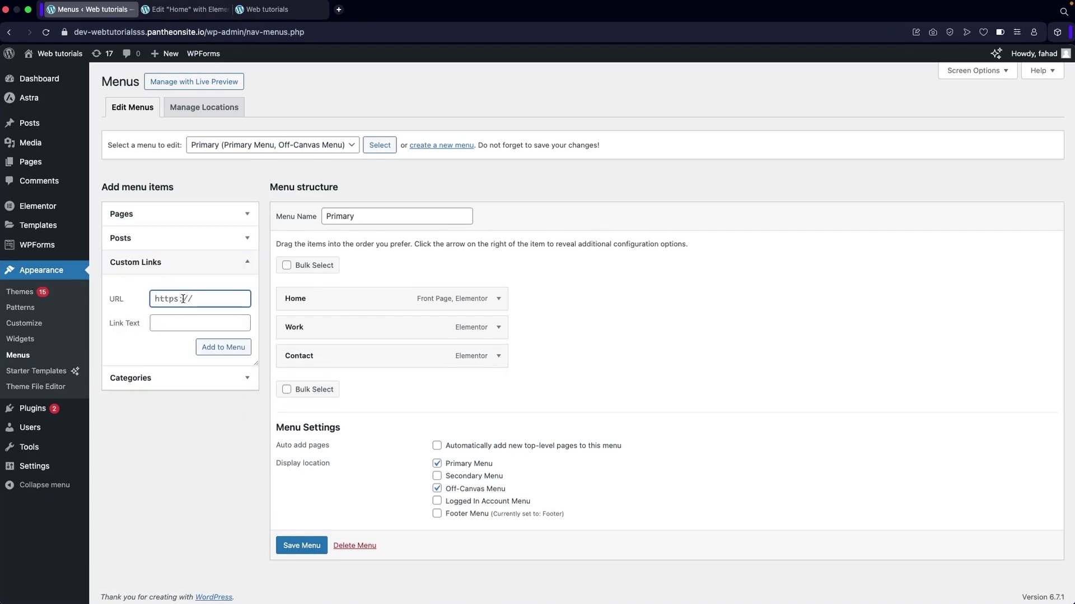
key("super+a")
type("#testimonial")
key("super+a")
key("ctrl+c")
left_click(193, 322)
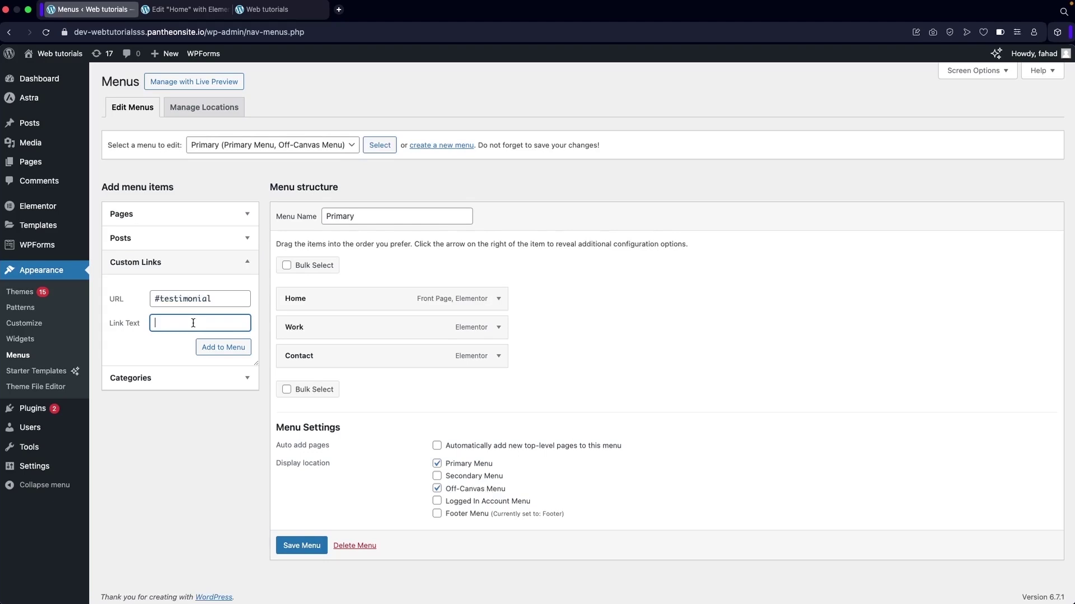
type("testimonial")
key("Home")
key("shift+Right")
type("T")
left_click(224, 346)
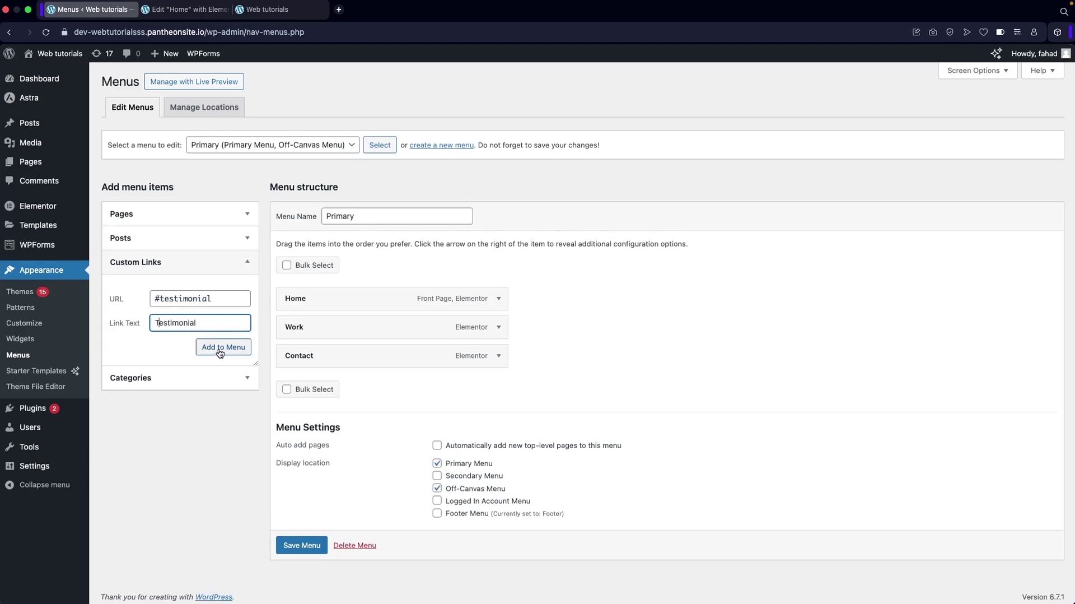
left_click(185, 9)
scroll(395, 414, "down", 15)
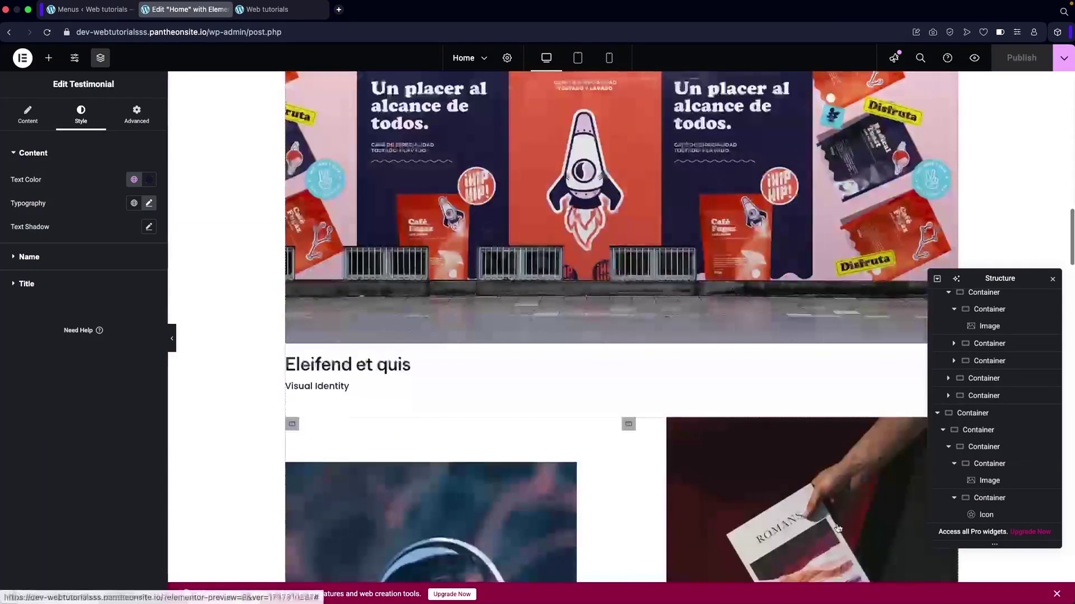
Set the testimonial container's Advanced CSS ID to 'testimonial' and publish the Home page.
scroll(996, 453, "down", 2)
left_click(989, 463)
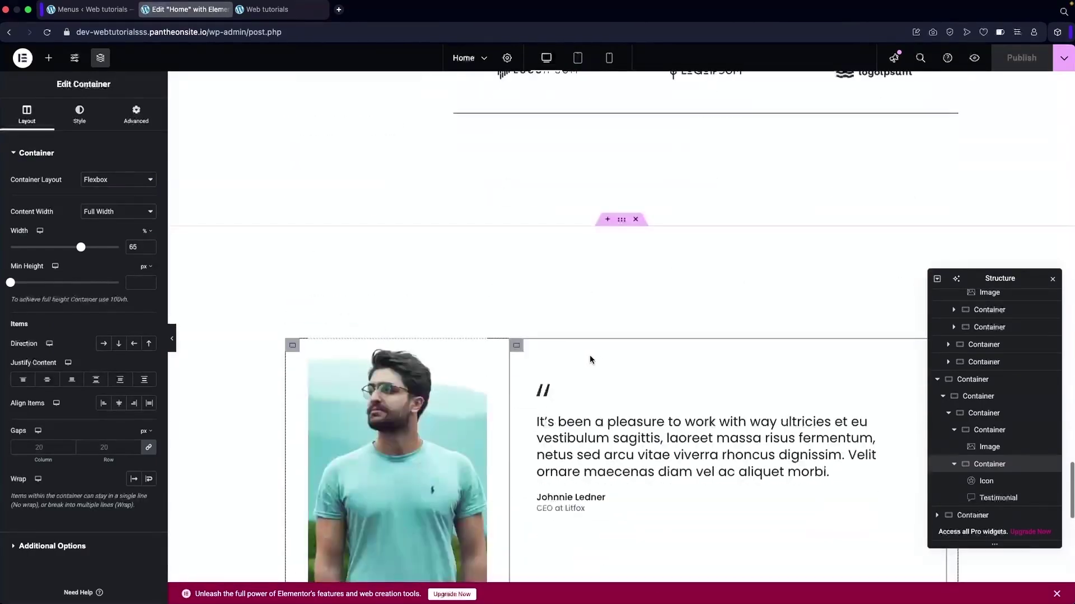
left_click(115, 114)
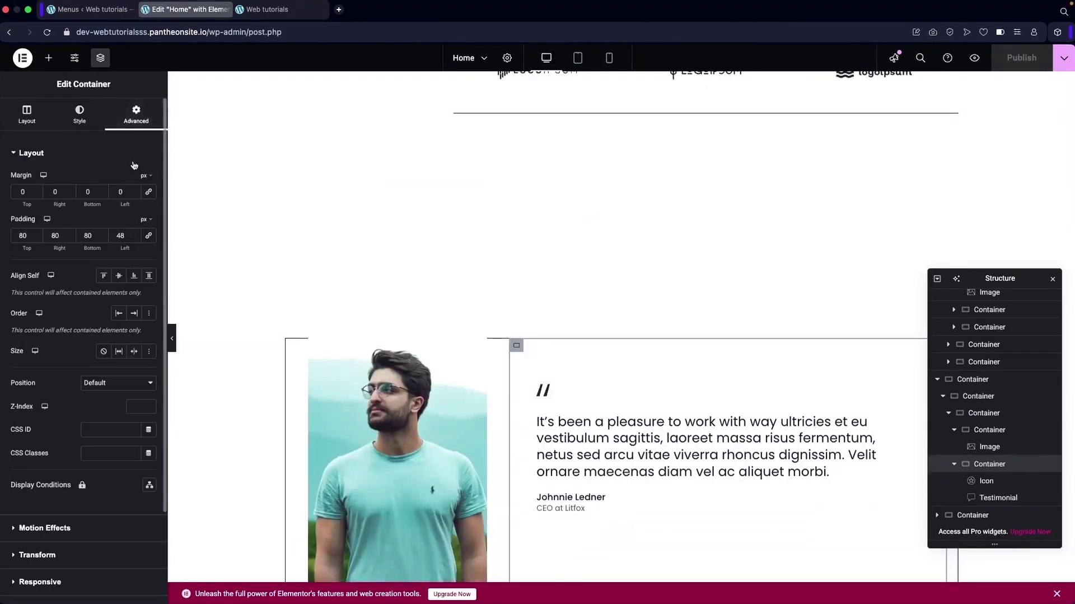
left_click(105, 429)
key("ctrl+v")
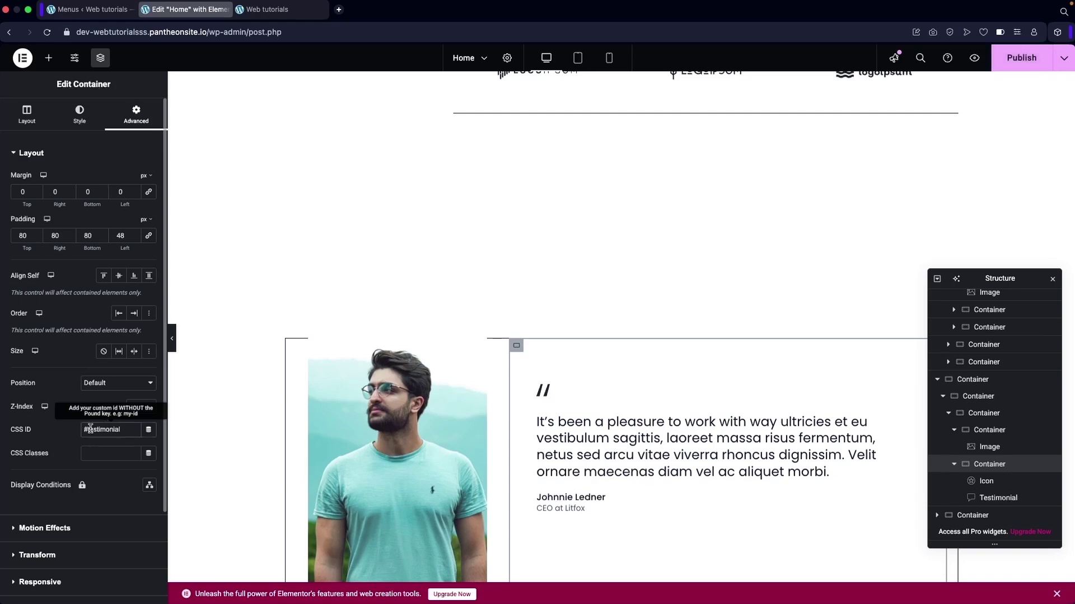
key("Home")
key("Delete")
left_click(1024, 58)
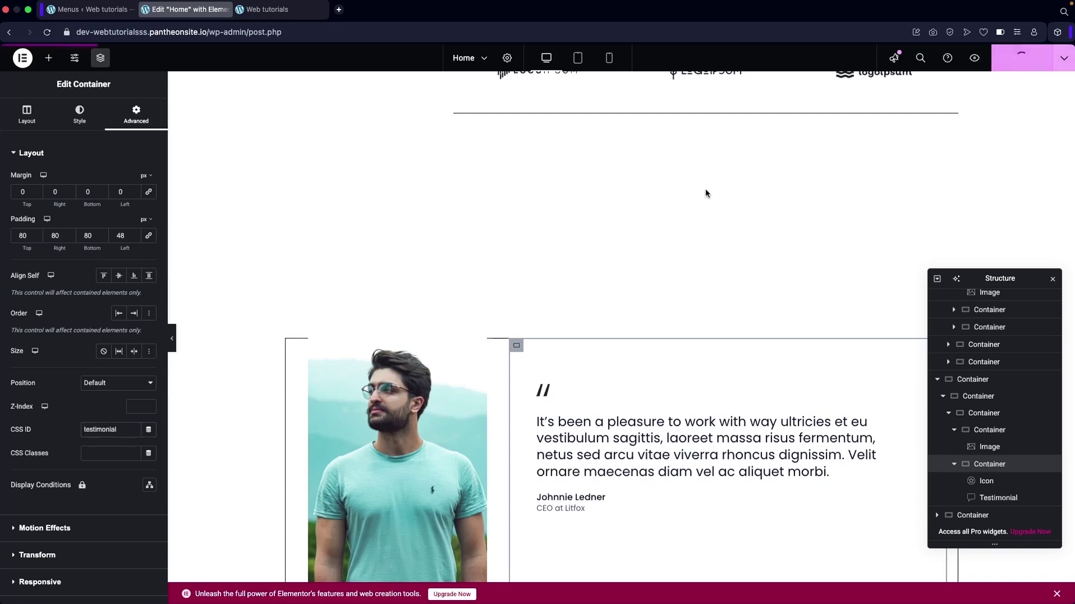
key("ctrl+shift+Tab")
Save the Primary menu and reload the live homepage.
scroll(290, 560, "down", 1)
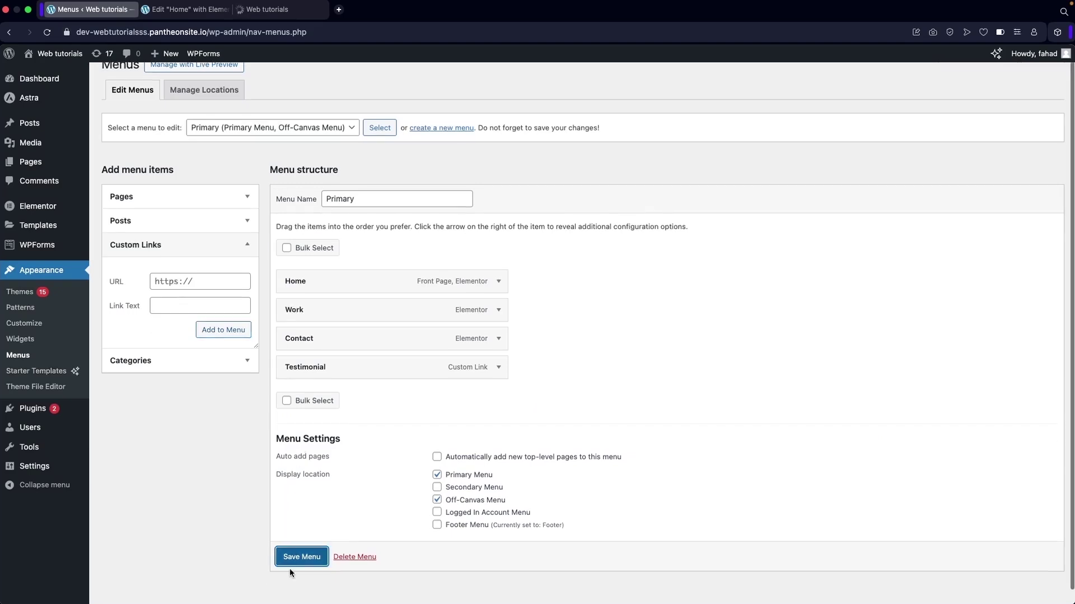
left_click(296, 560)
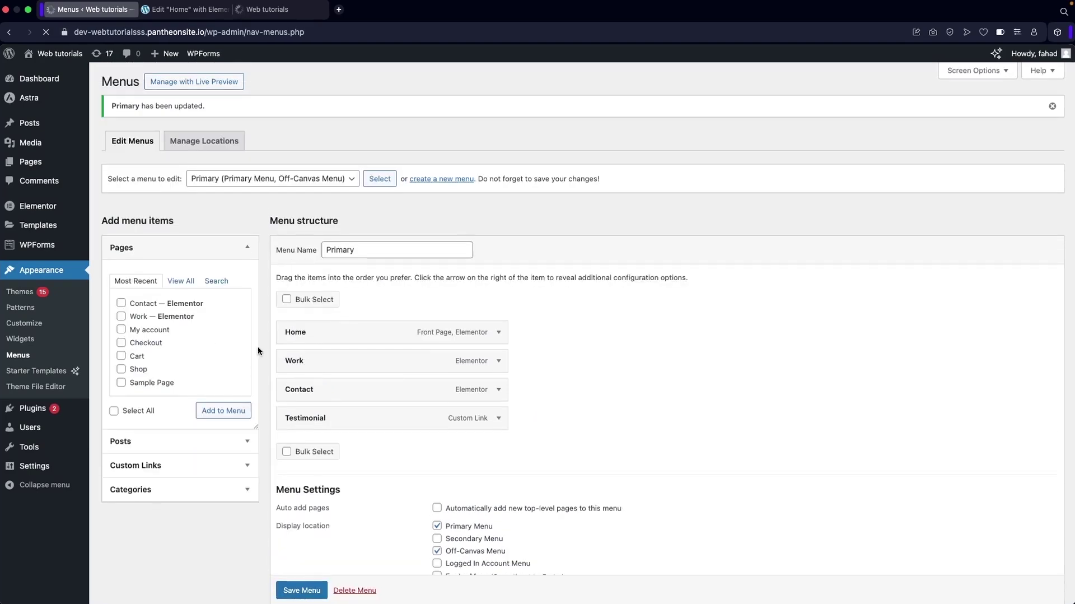
left_click(181, 11)
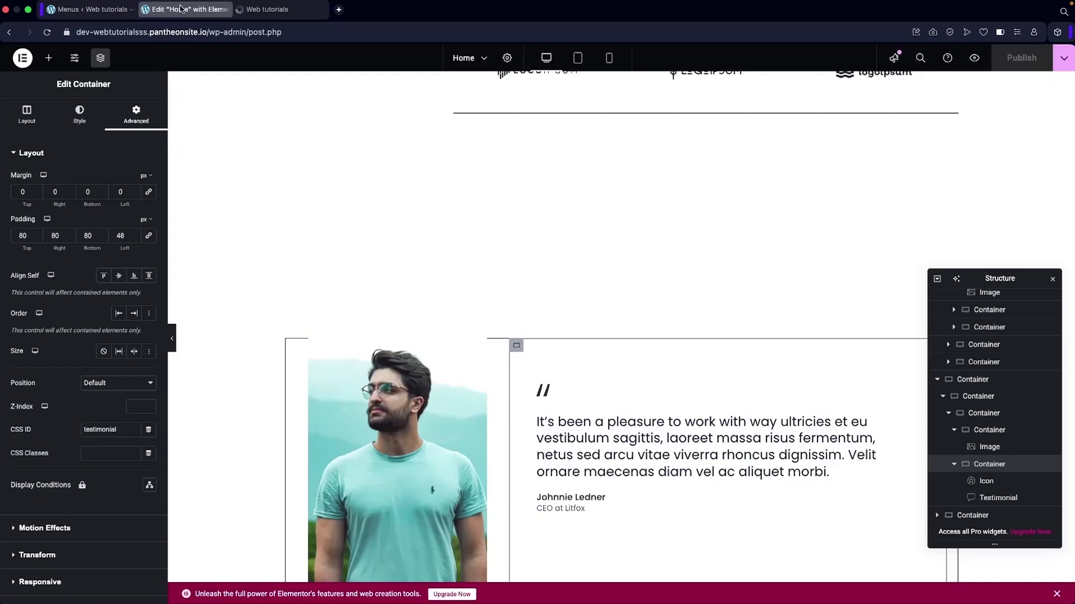
left_click(270, 10)
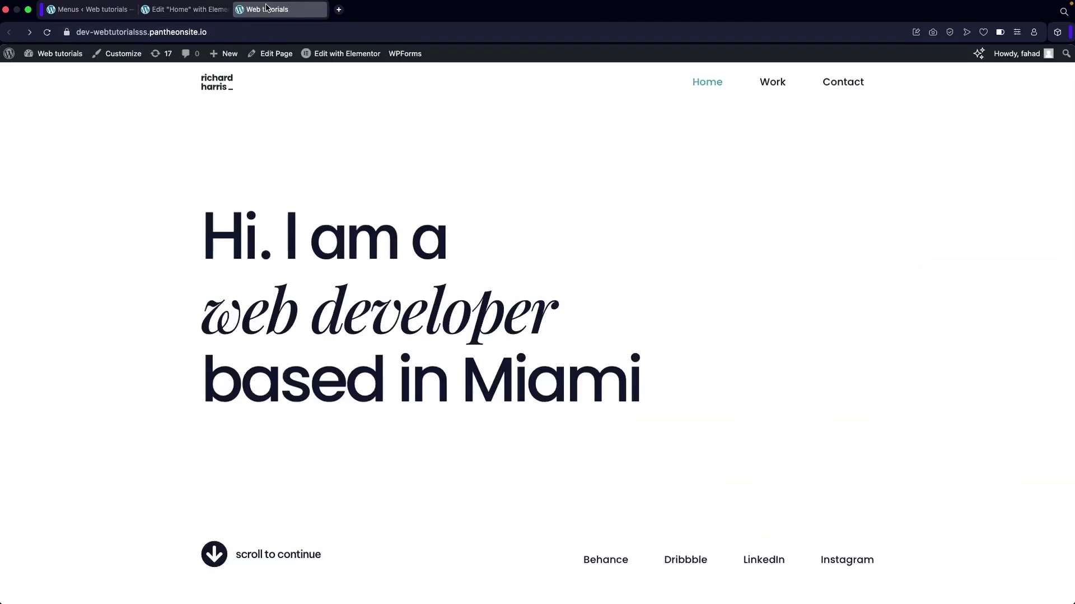
left_click(47, 32)
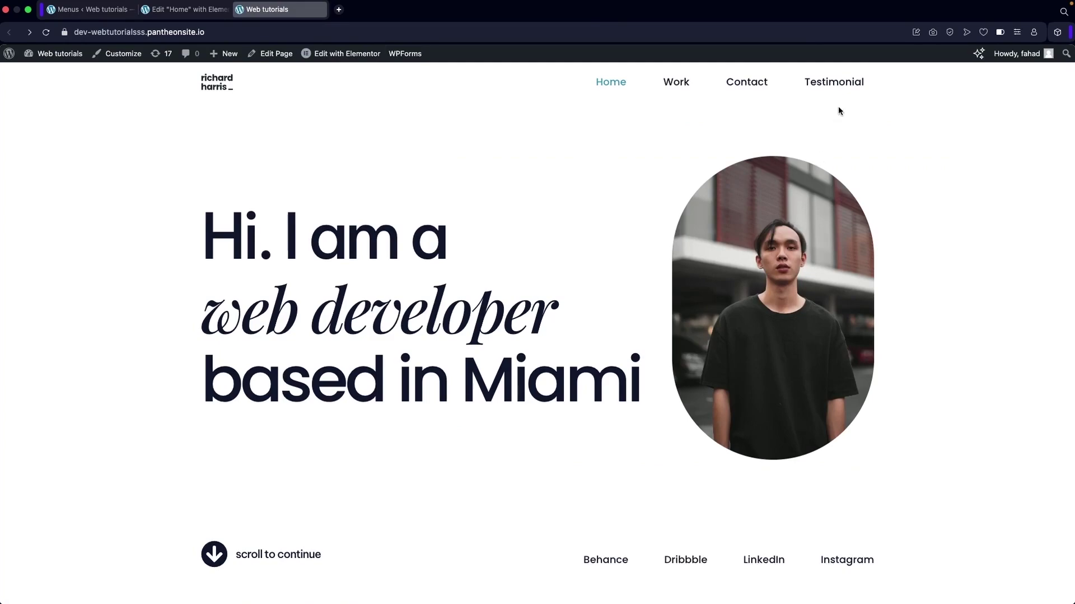
Follow the new Testimonial link to its section, then scroll back to the top.
left_click(846, 89)
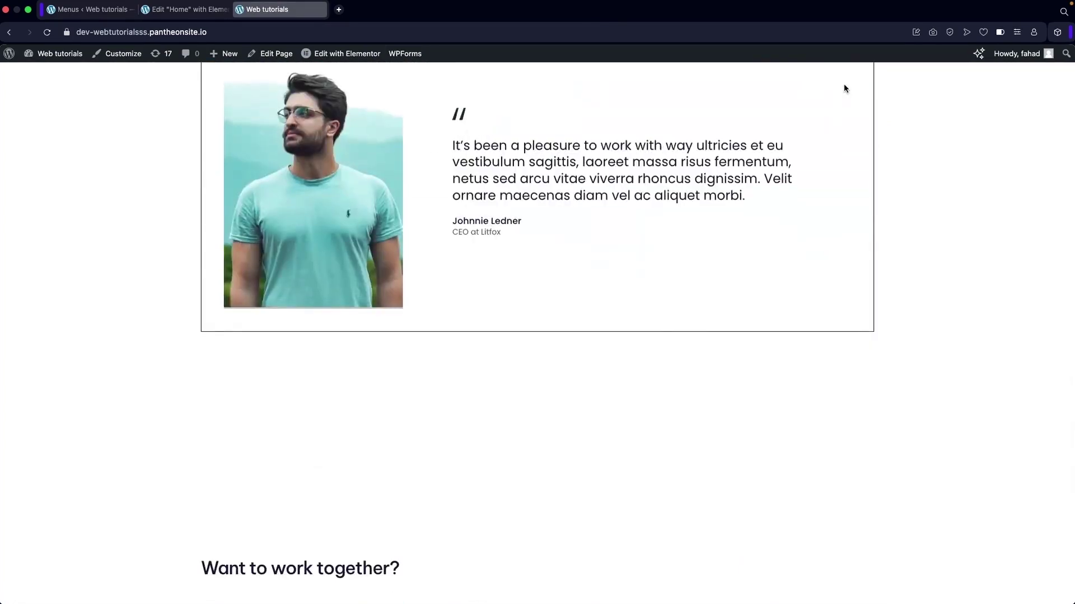
scroll(844, 88, "up", 4)
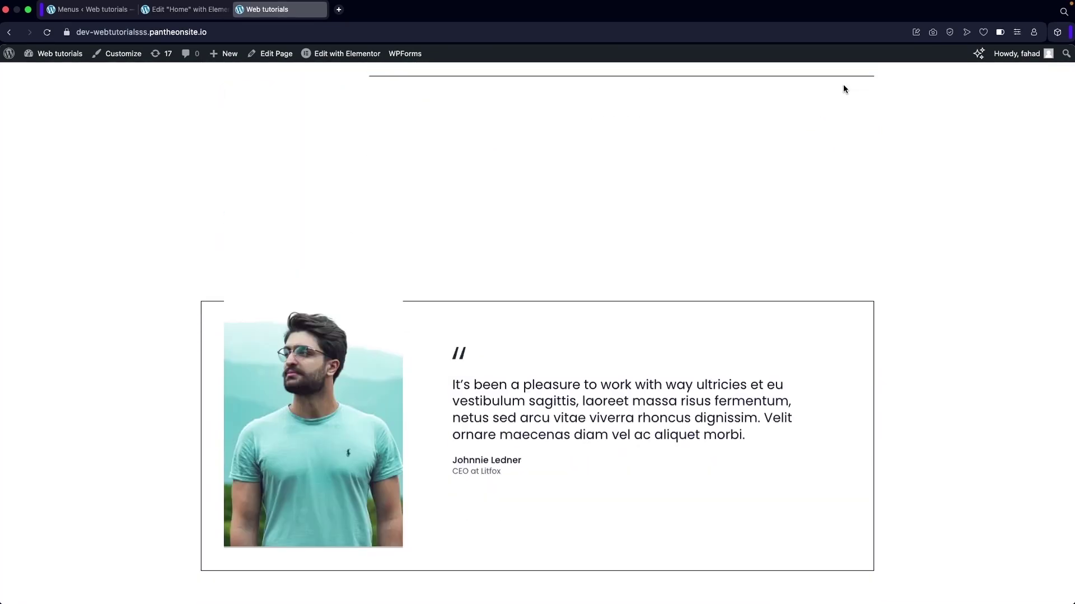
scroll(786, 206, "up", 8)
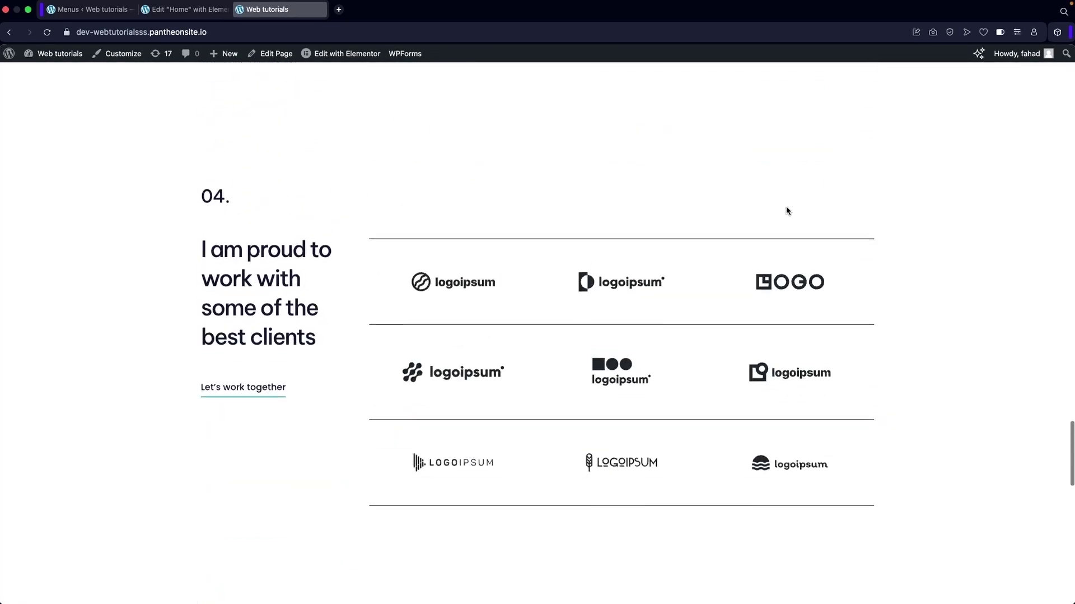
scroll(786, 210, "up", 15)
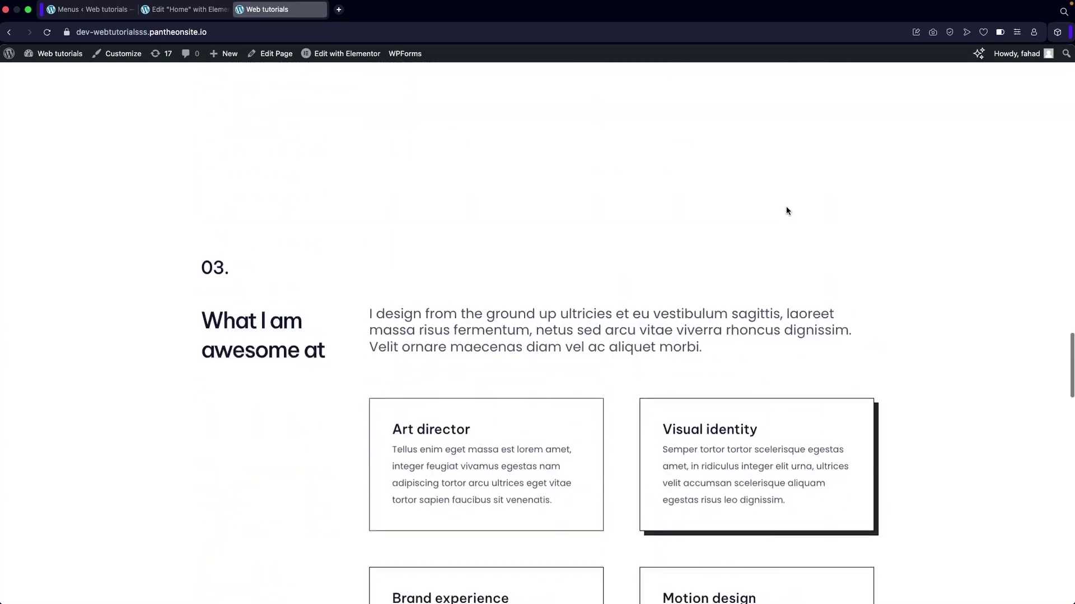
scroll(788, 211, "up", 1)
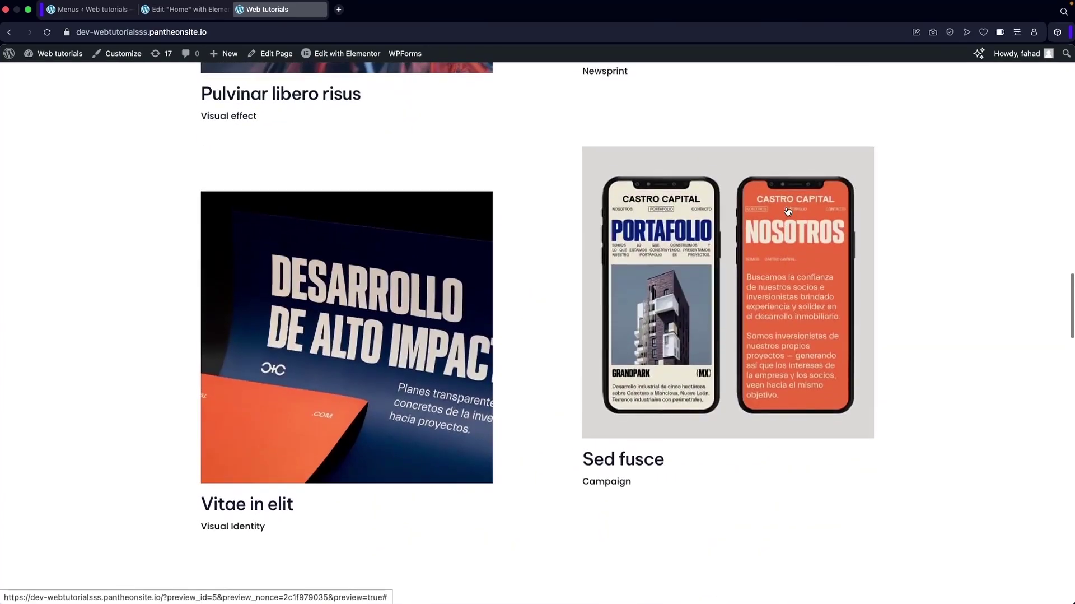
scroll(788, 210, "up", 10)
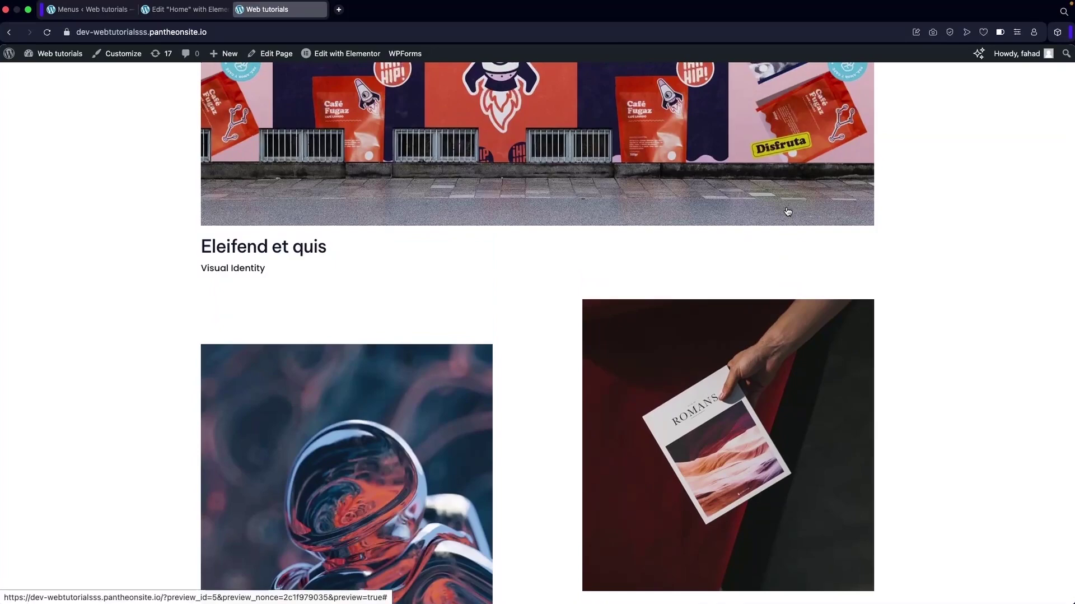
scroll(788, 211, "up", 20)
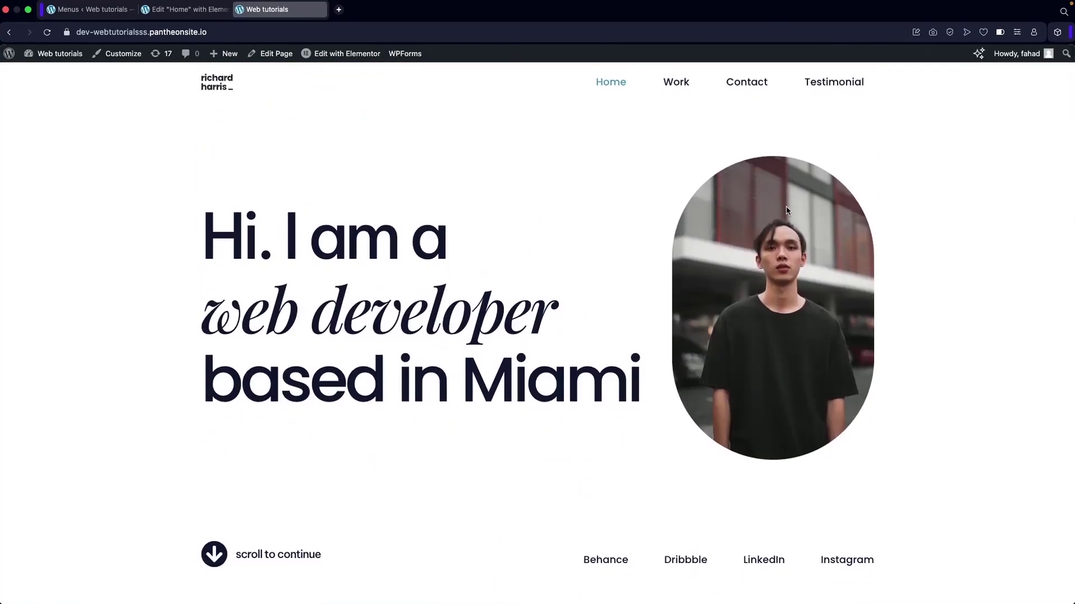